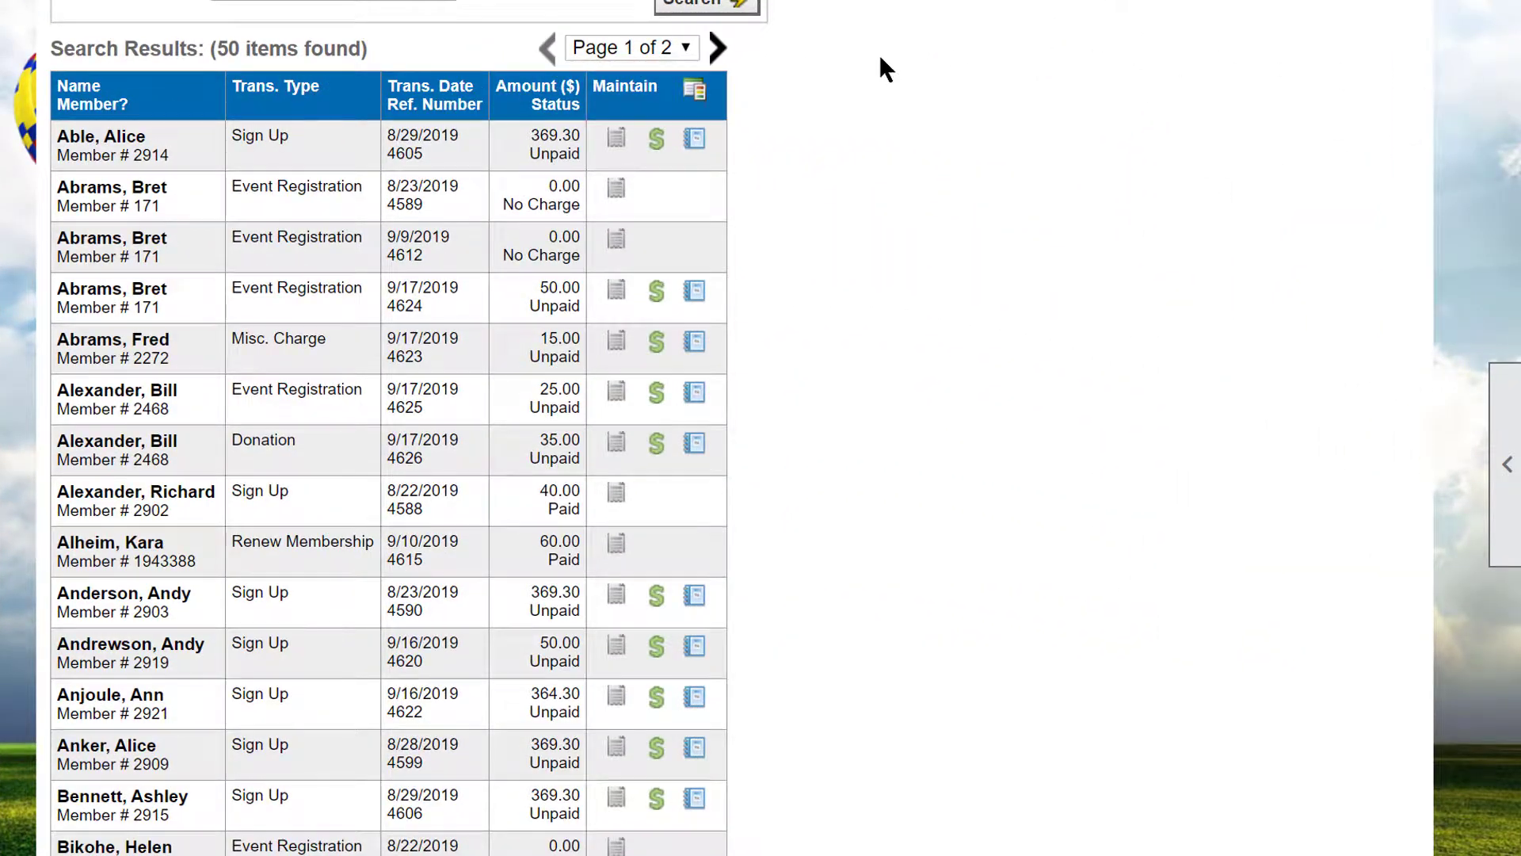
- View the first sign-up receipt, then bring up the member's unpaid-items payment page
click(616, 141)
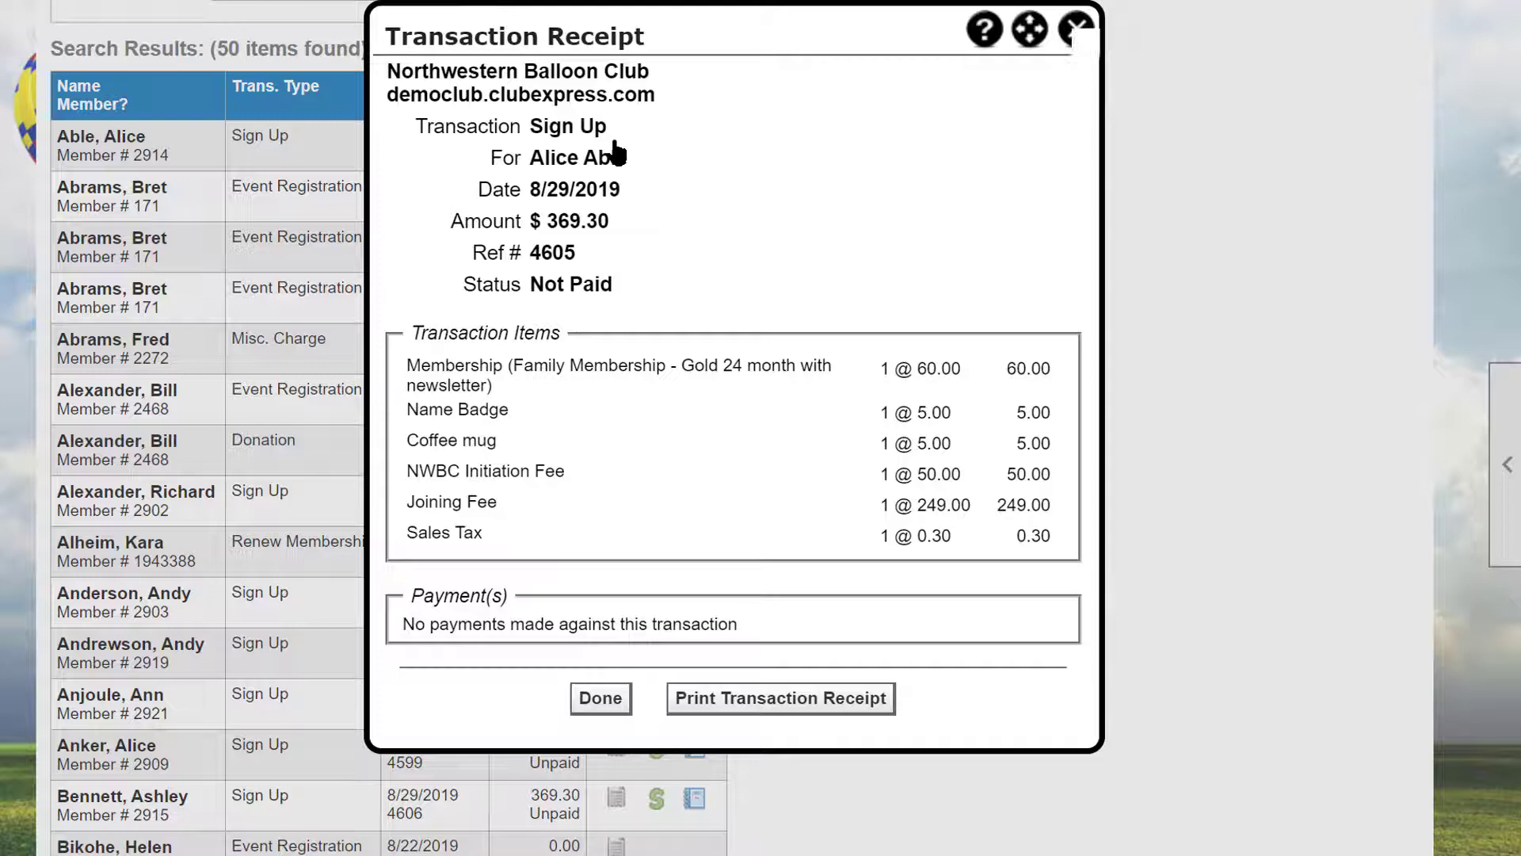
click(1078, 32)
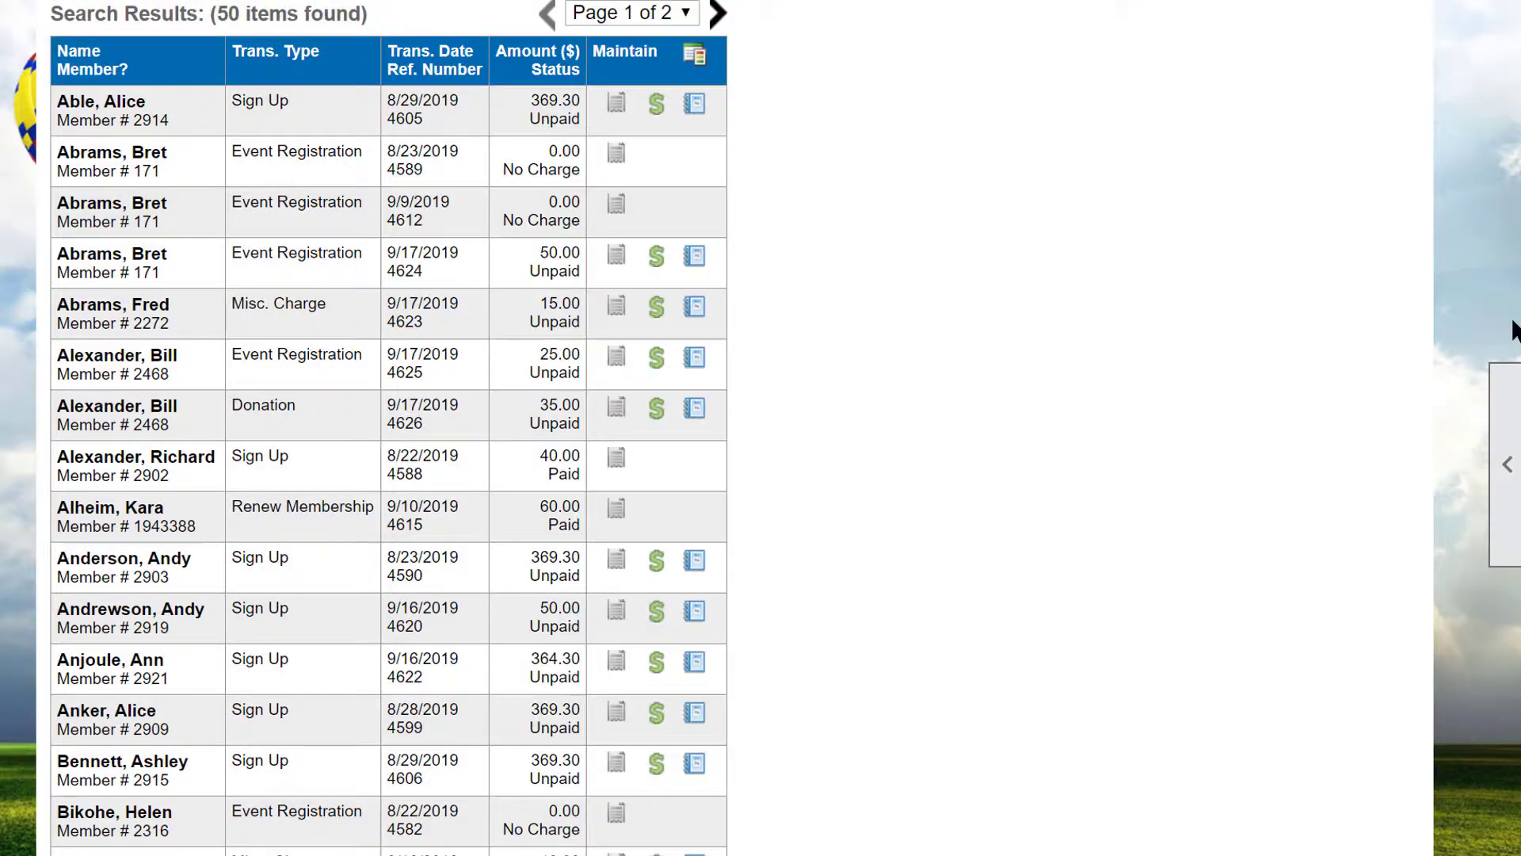
click(616, 361)
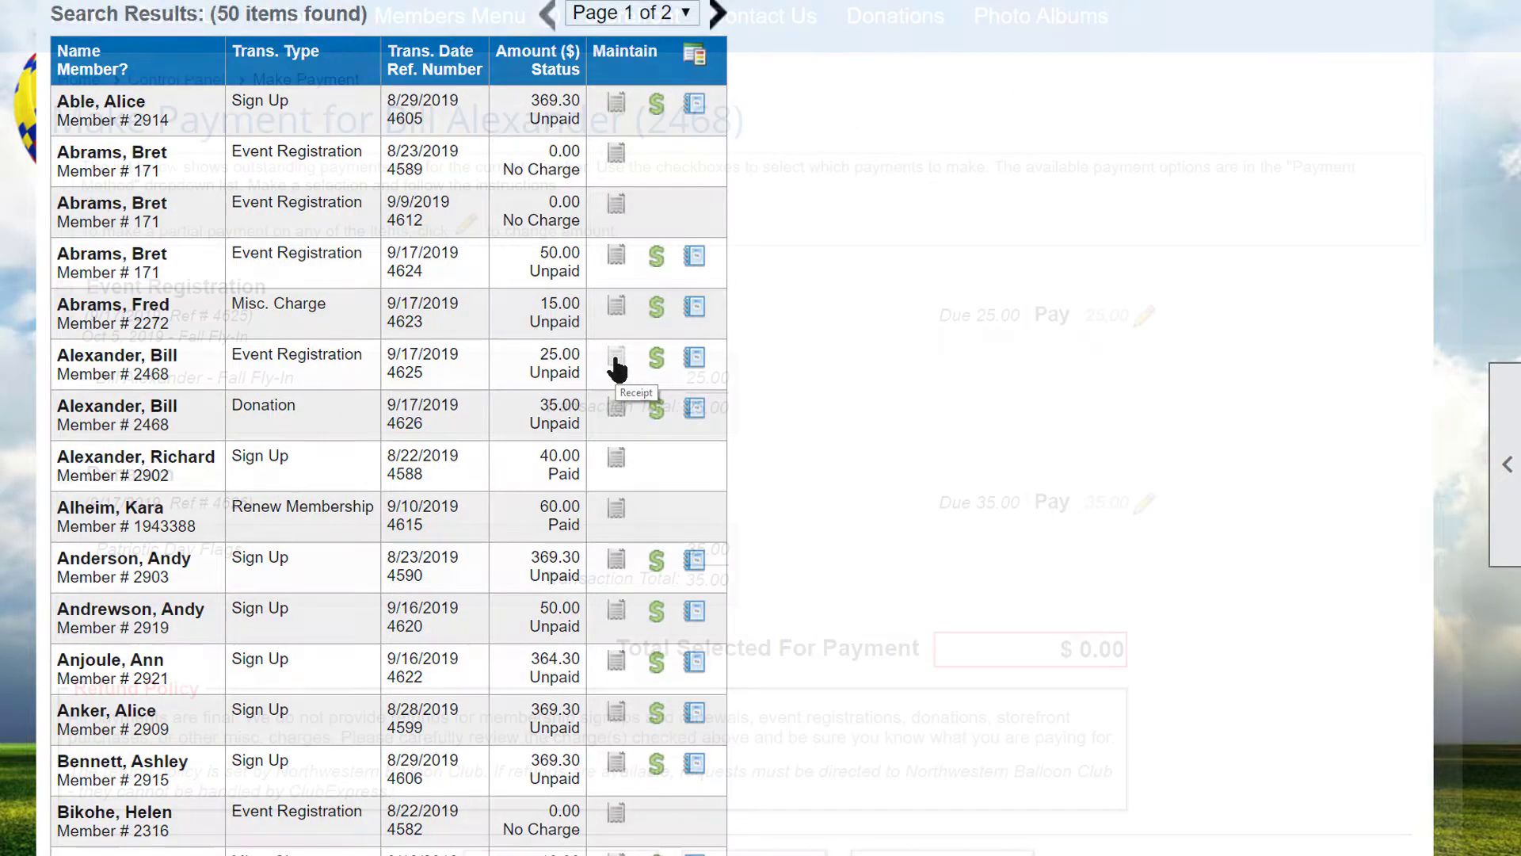
scroll(760, 428, down, 1)
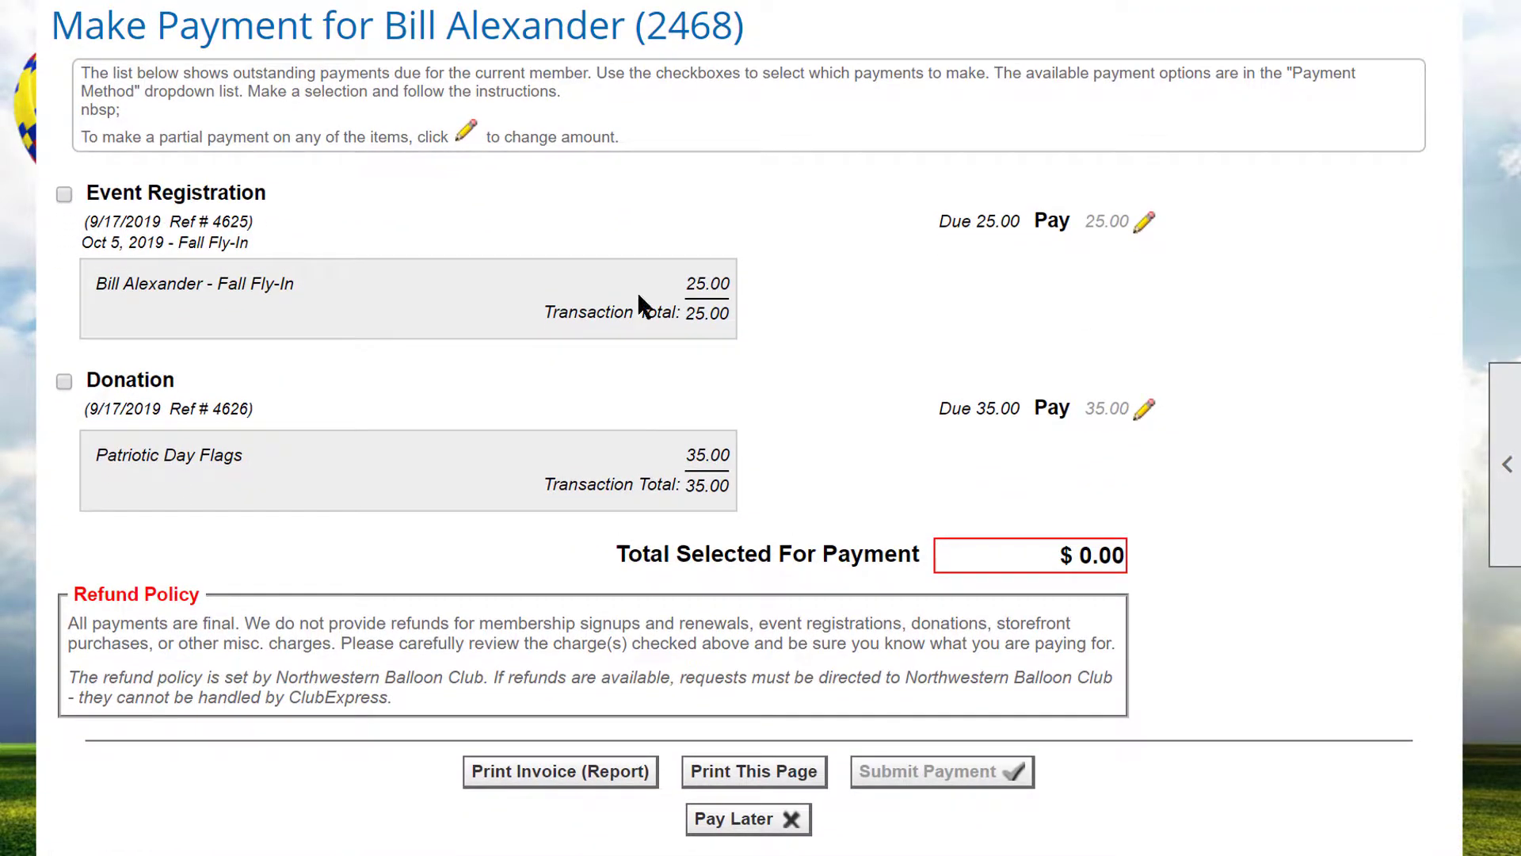
- Select Event Registration and Donation, lowering the registration payment from 25.00 to 15.00
click(63, 195)
click(64, 381)
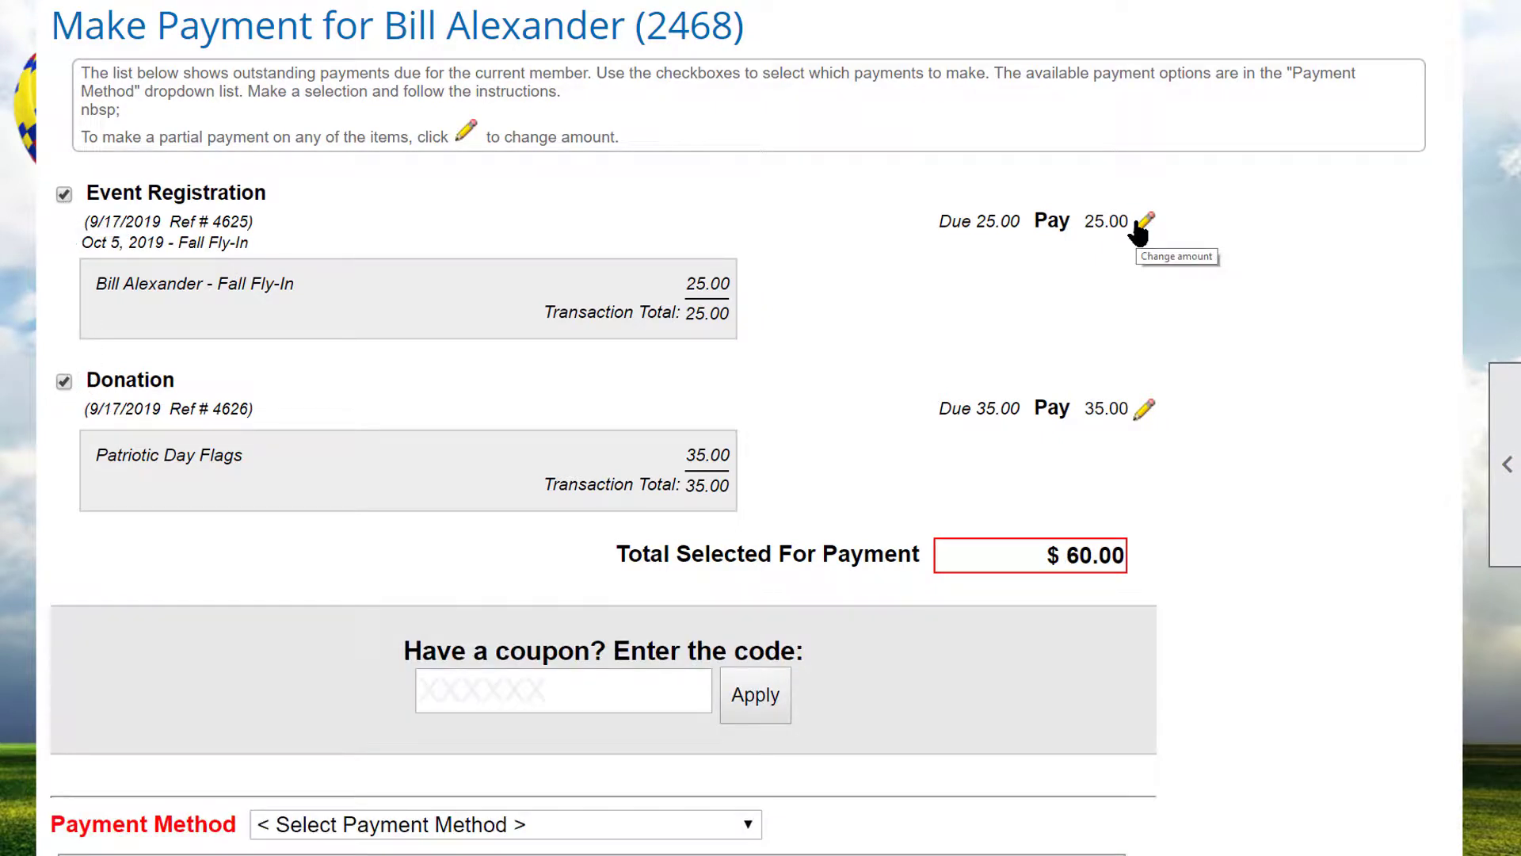
click(1144, 221)
drag(1061, 221, 1034, 223)
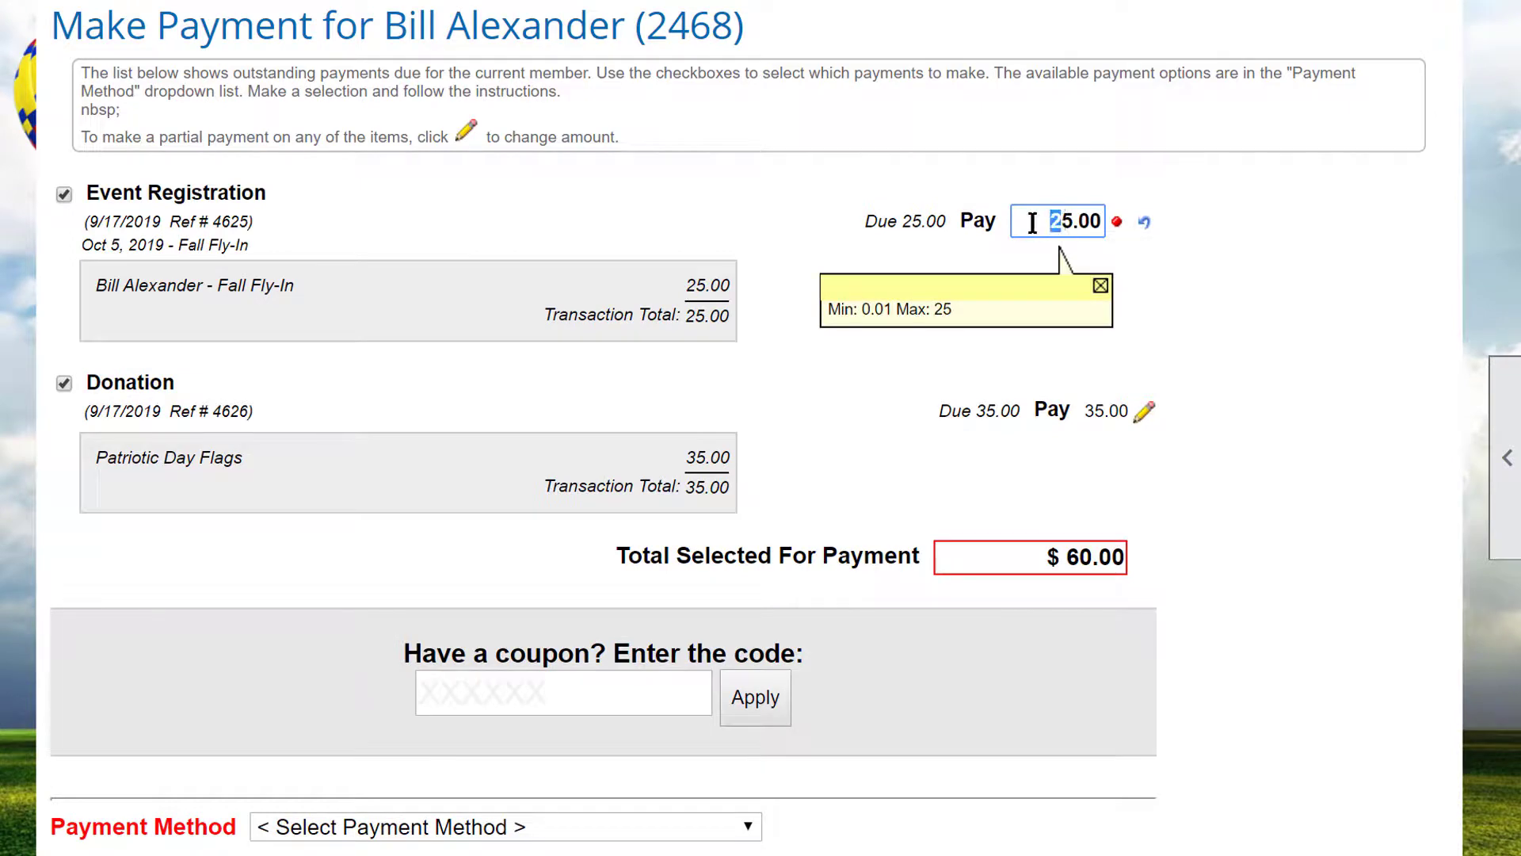
text(1)
click(1177, 255)
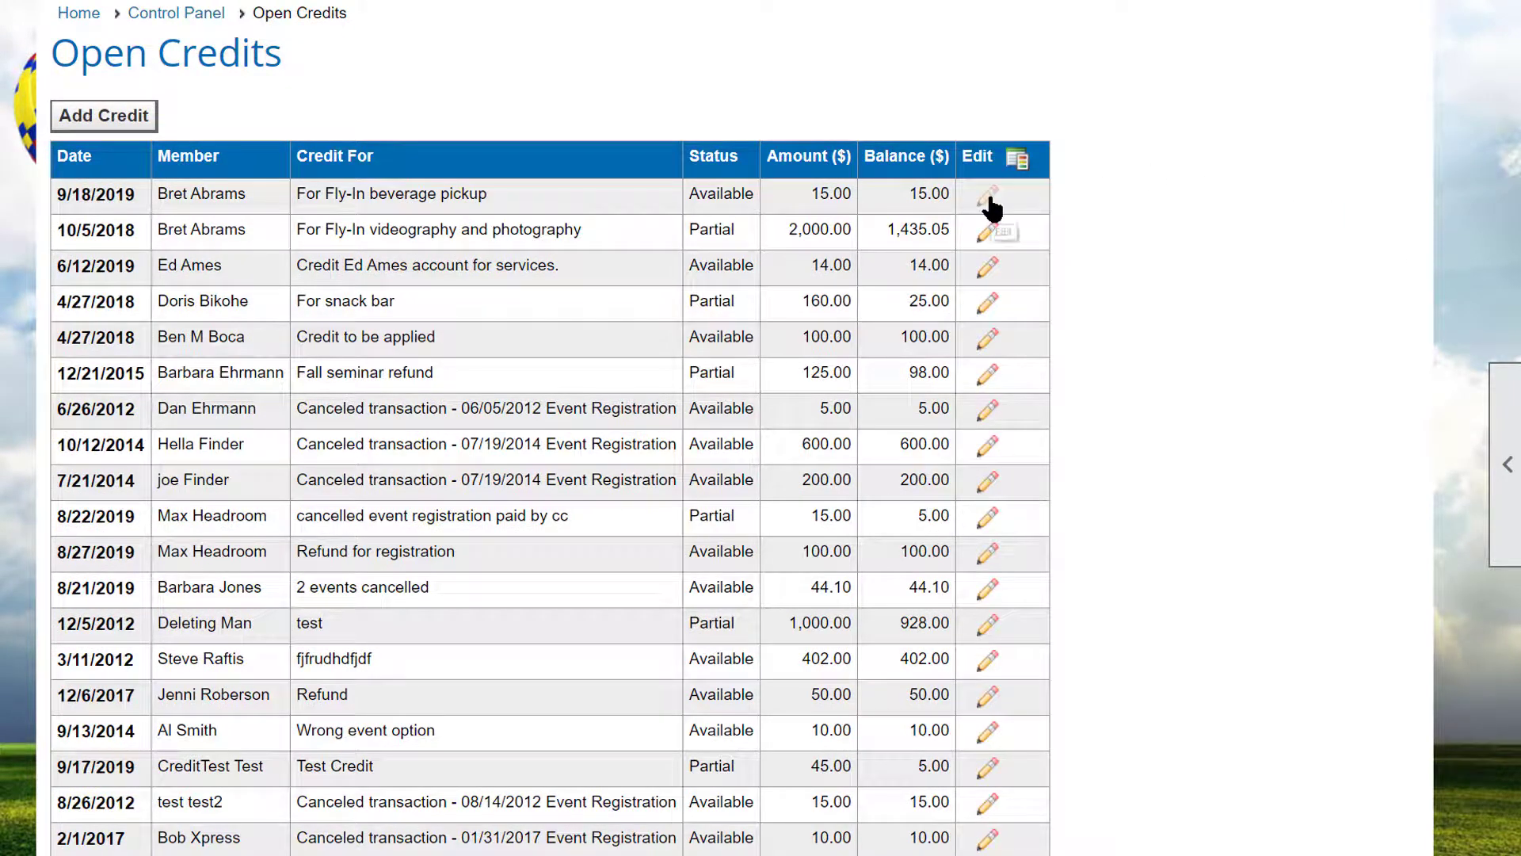
- Review the available actions for the 9/18/2019 credit and close it unchanged
click(988, 200)
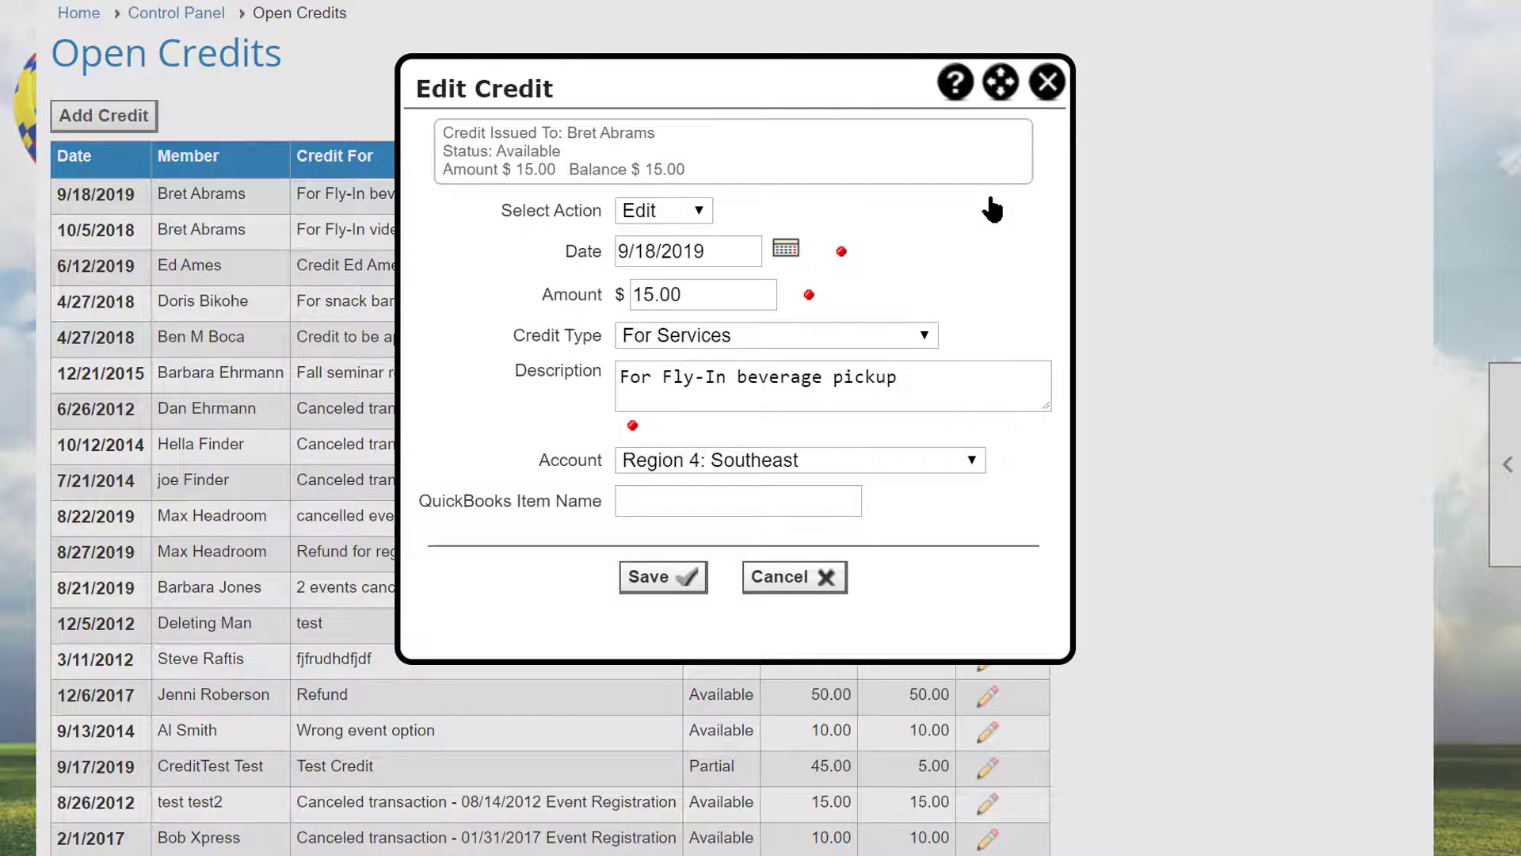
click(699, 211)
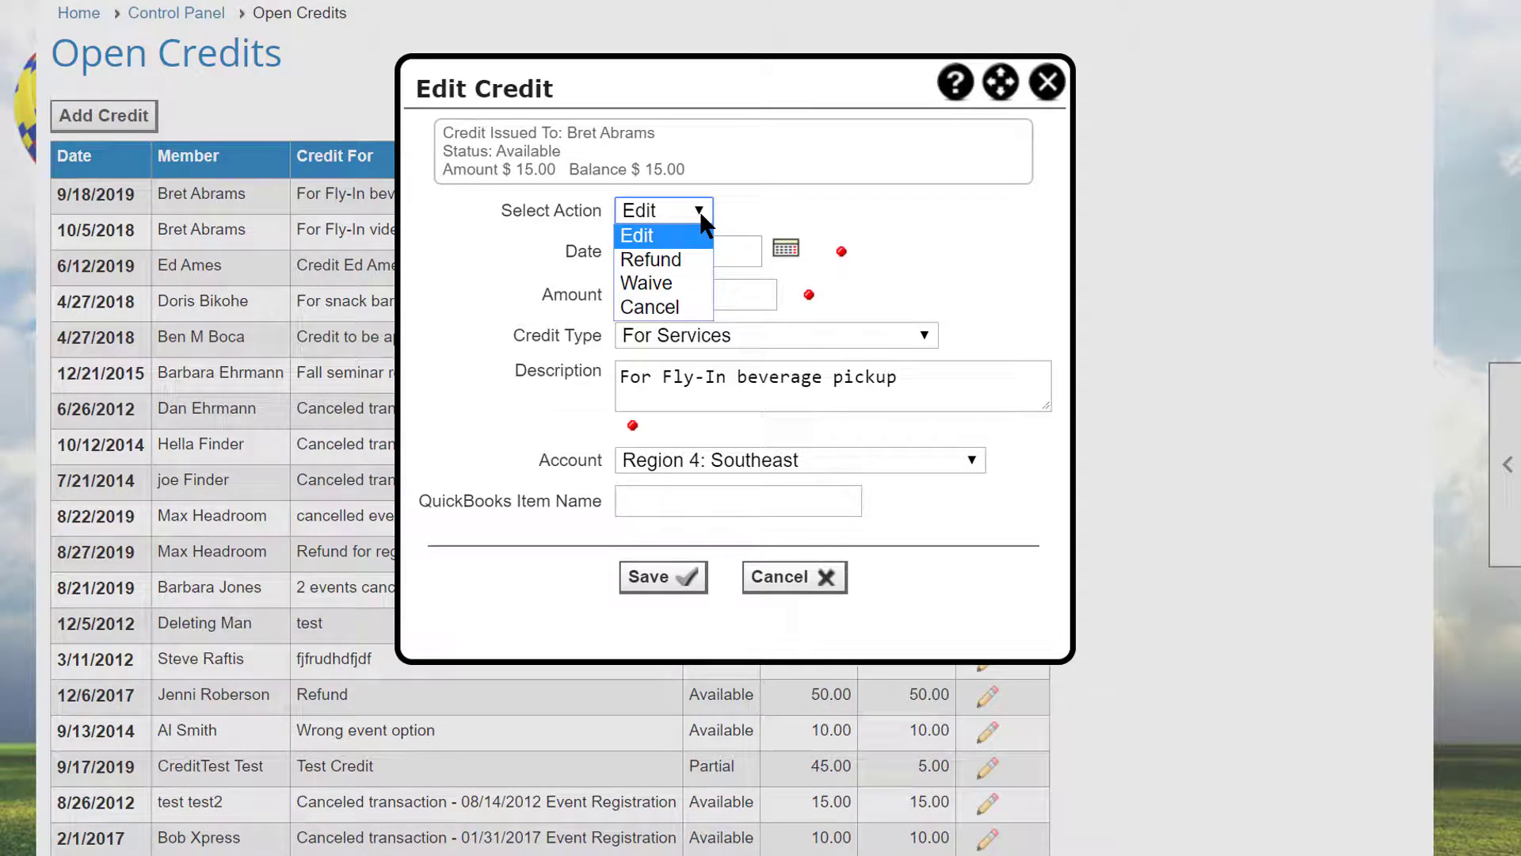
click(1047, 82)
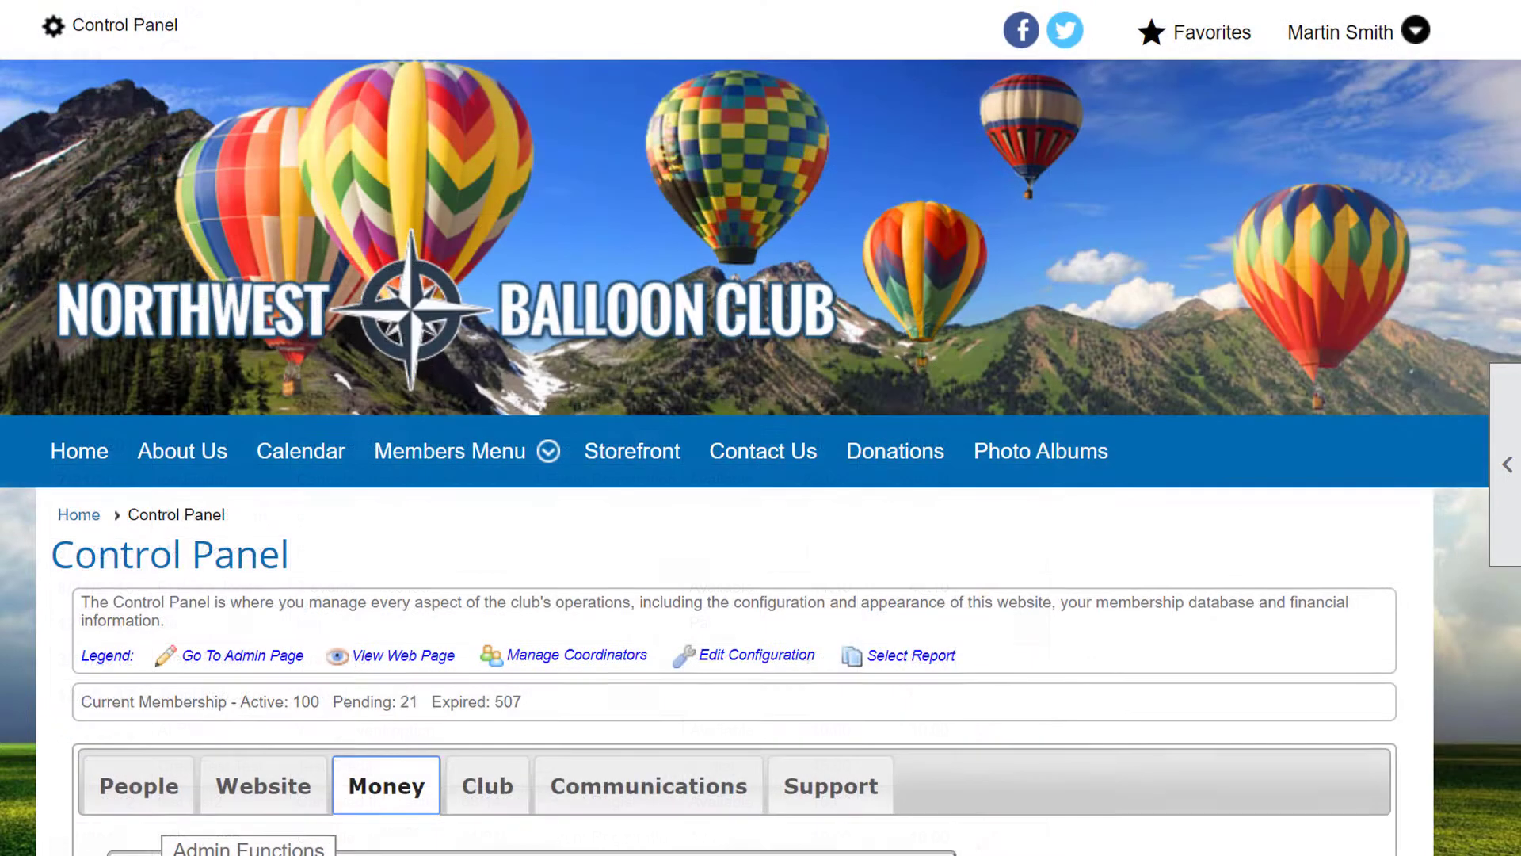
- Scroll through the Money tab's Admin Functions list on the Control Panel
scroll(760, 428, down, 3)
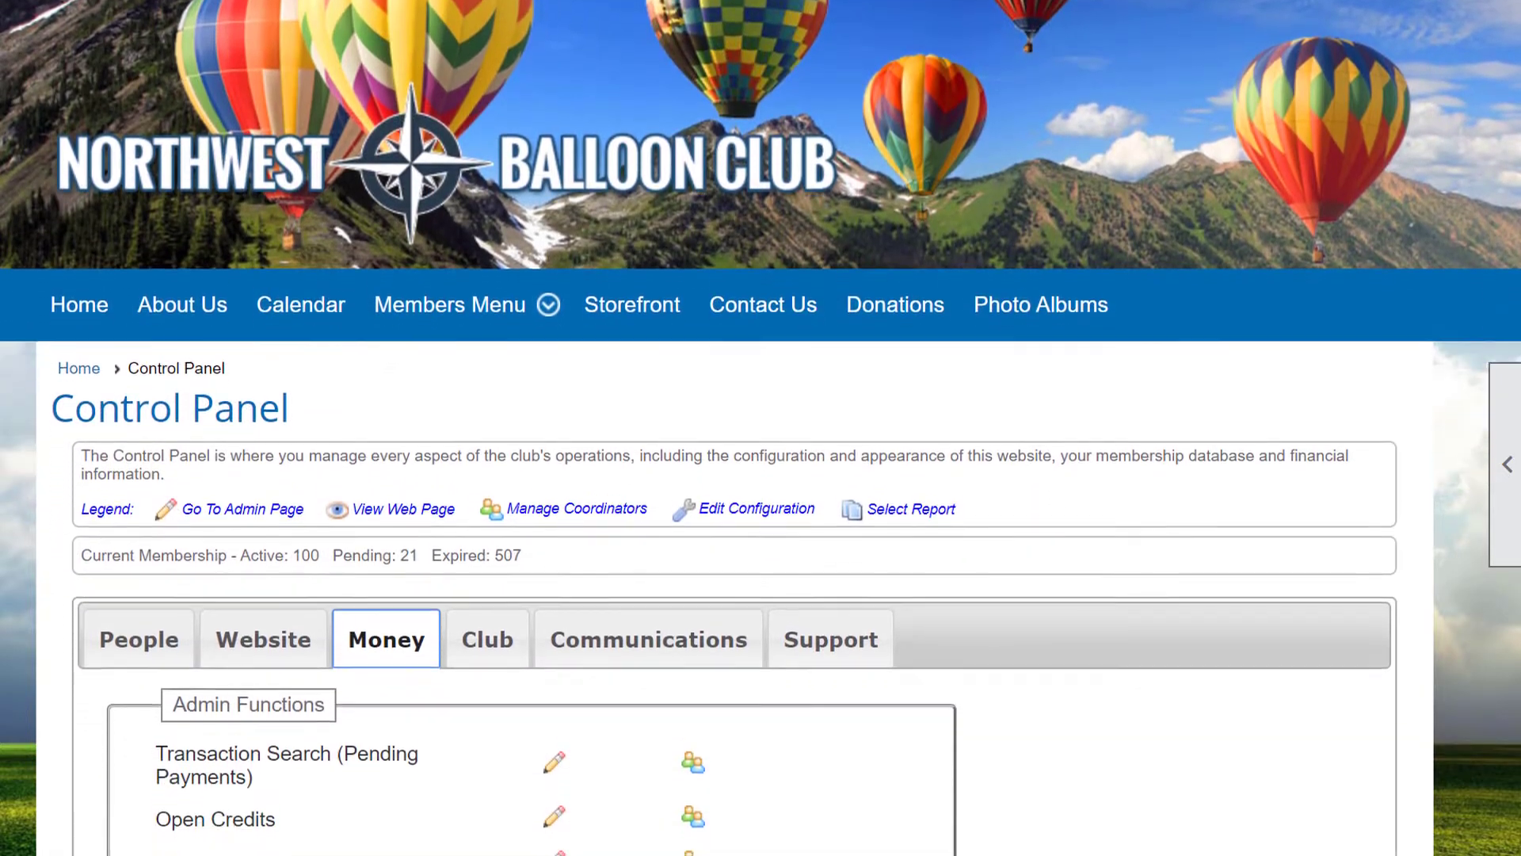
scroll(761, 428, down, 3)
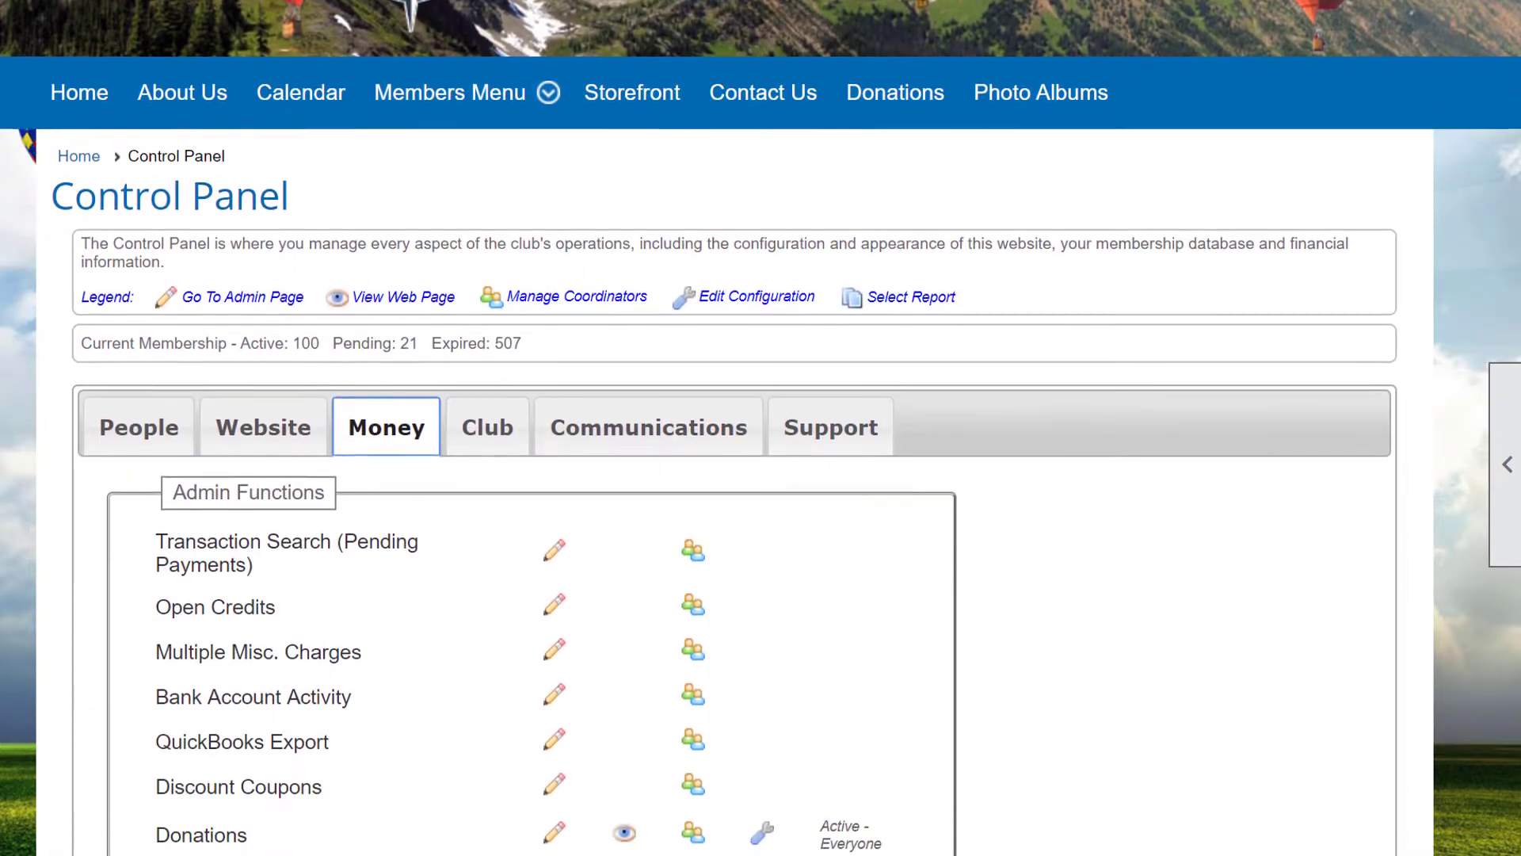
scroll(760, 427, down, 2)
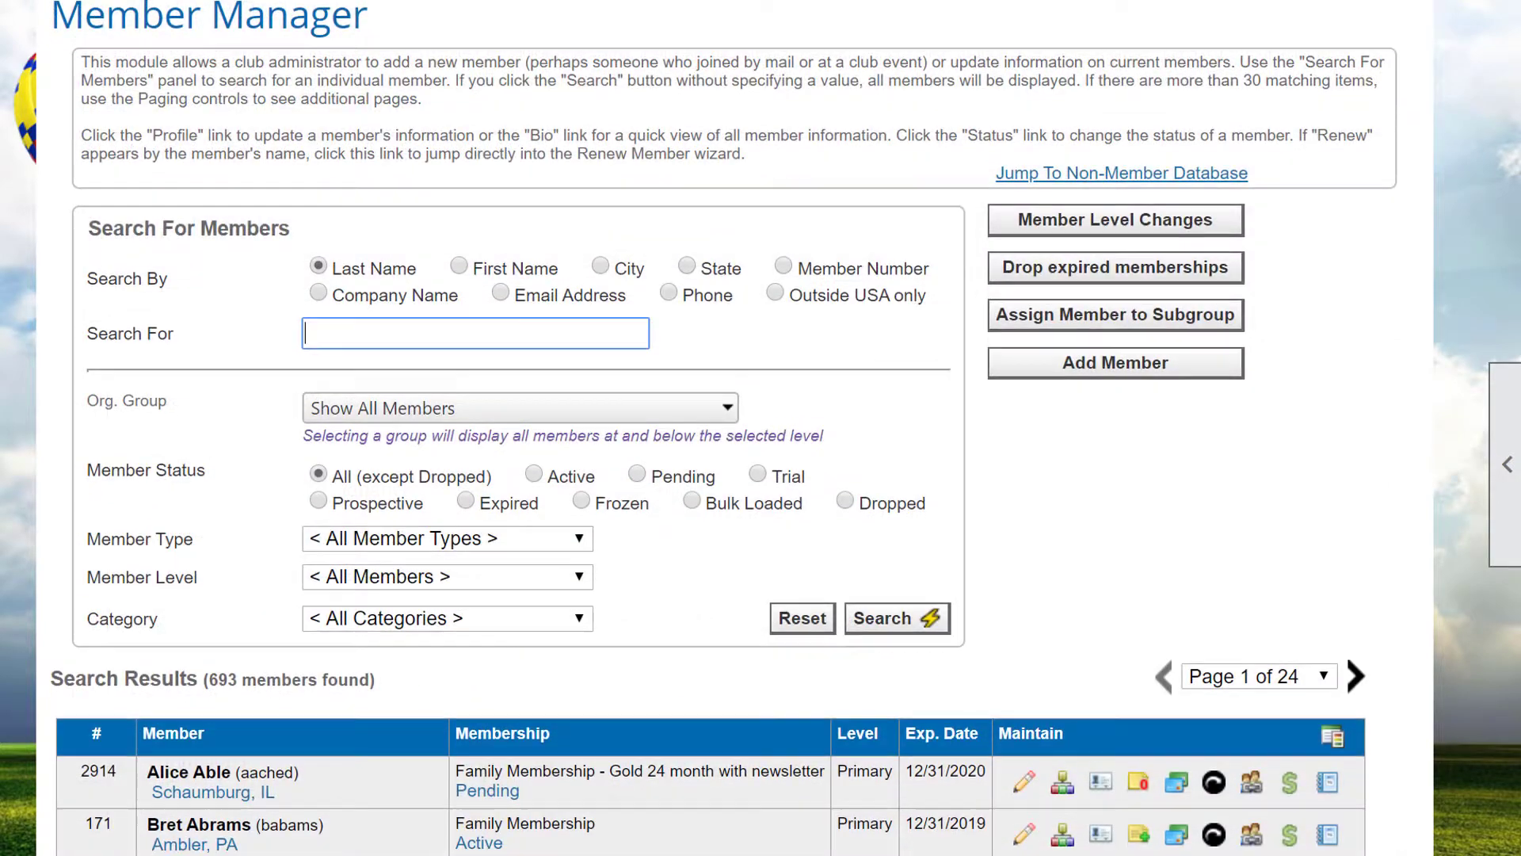
- Scroll the Member Manager search results down to the first member's row
scroll(713, 427, down, 6)
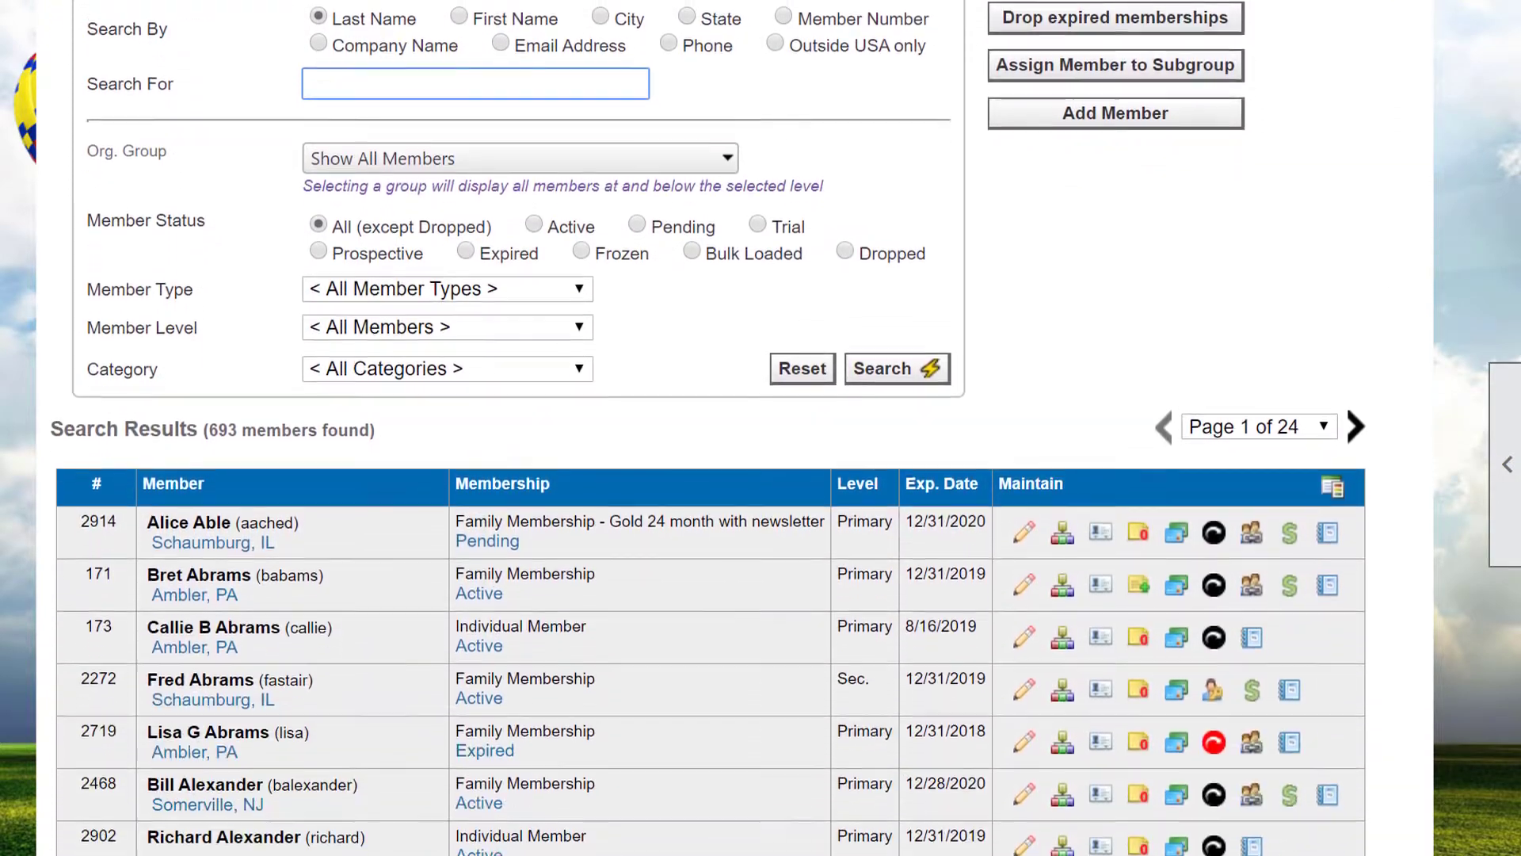
scroll(713, 428, down, 3)
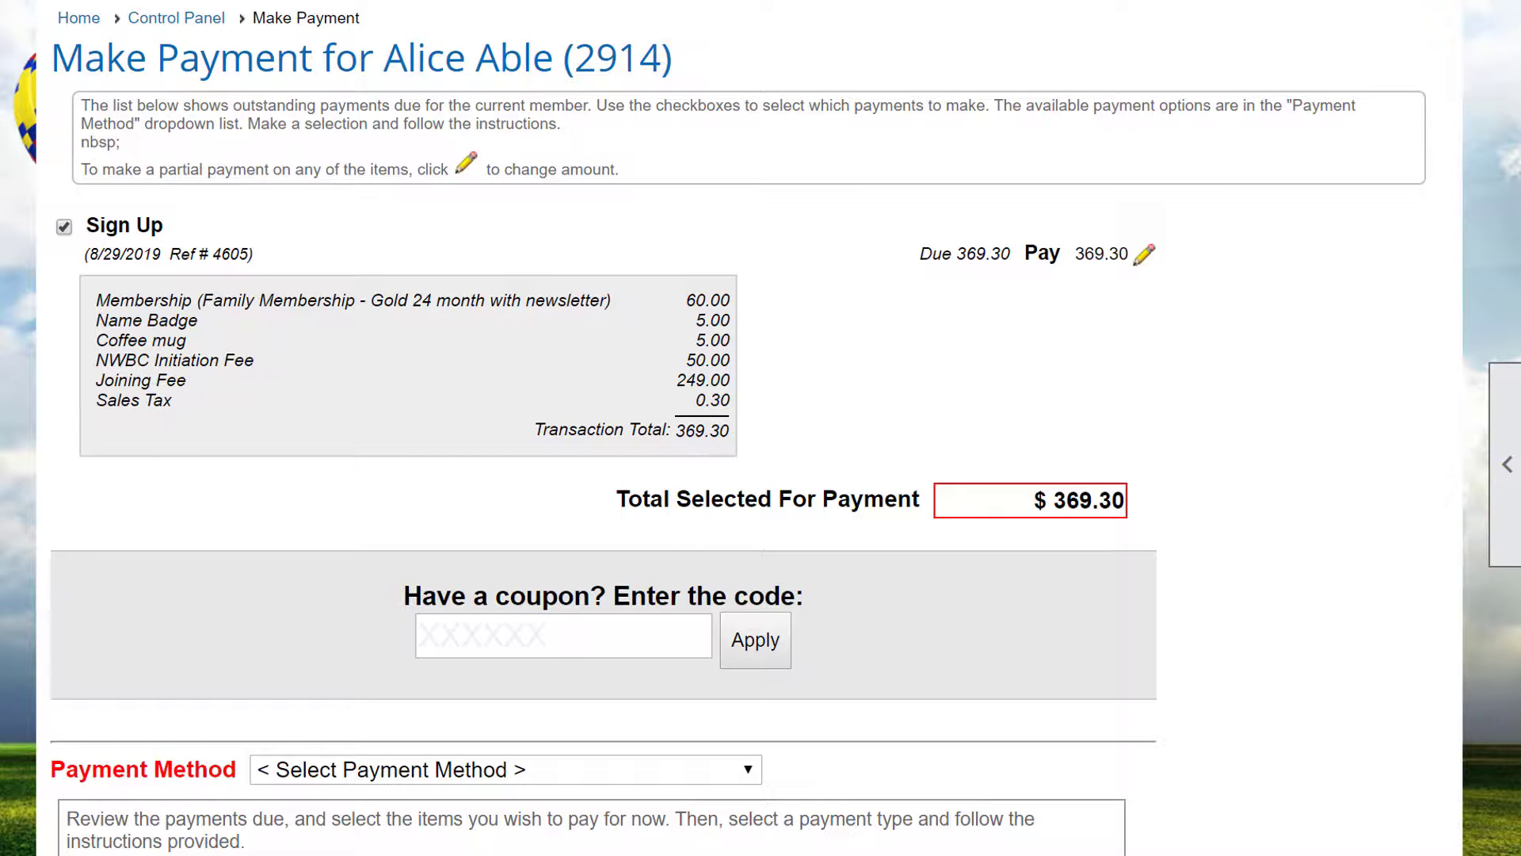
- Change the 369.30 sign-up payment to 250.00 and view the Payment Method choices
click(1144, 255)
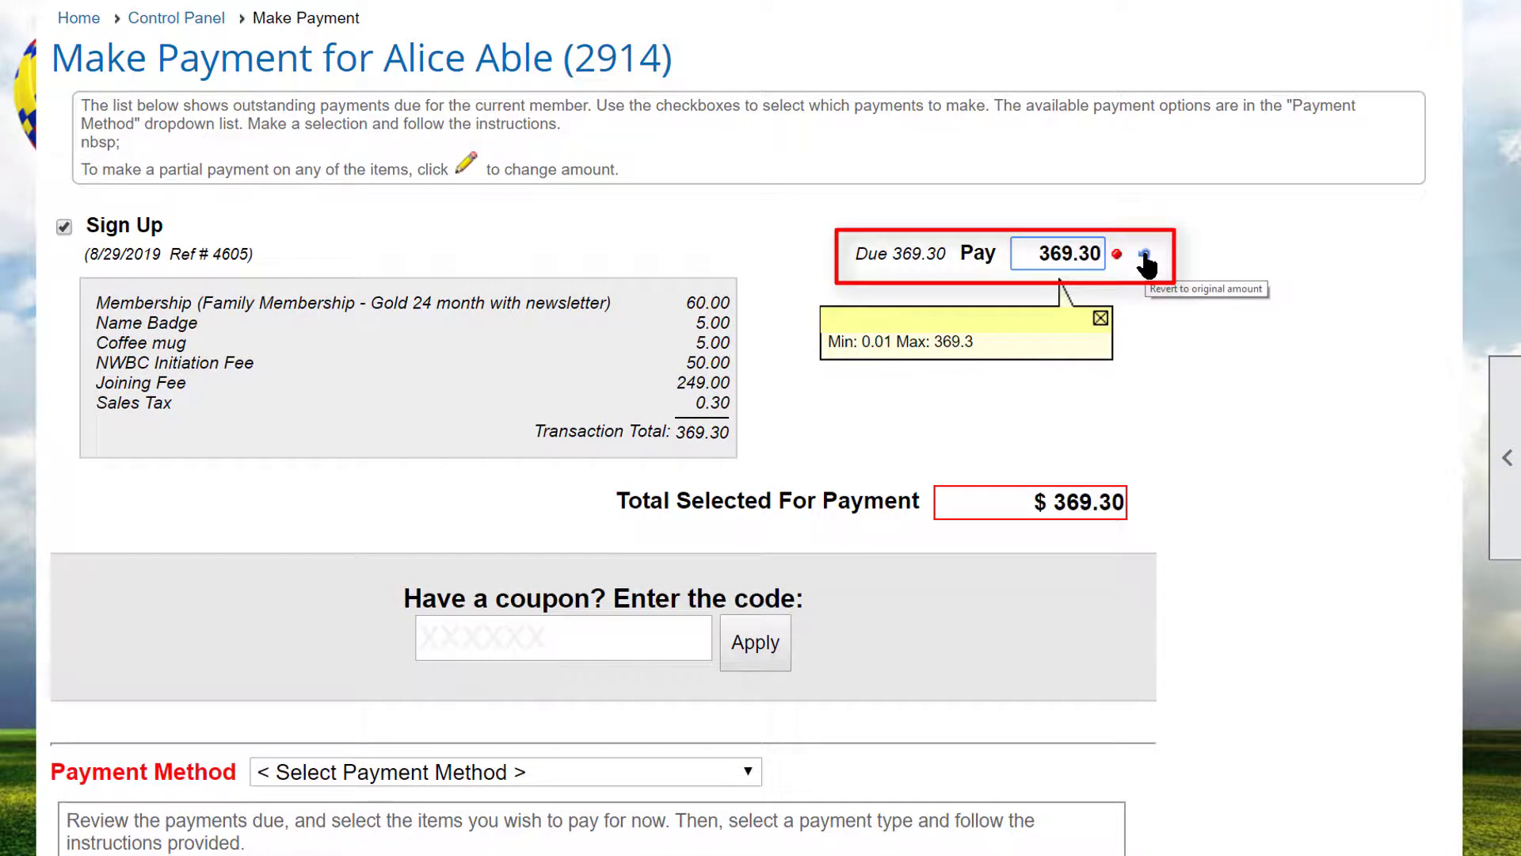
key(BackSpace)
key(BackSpace)
key(BackSpace)
key(BackSpace)
key(BackSpace)
key(BackSpace)
text(250.)
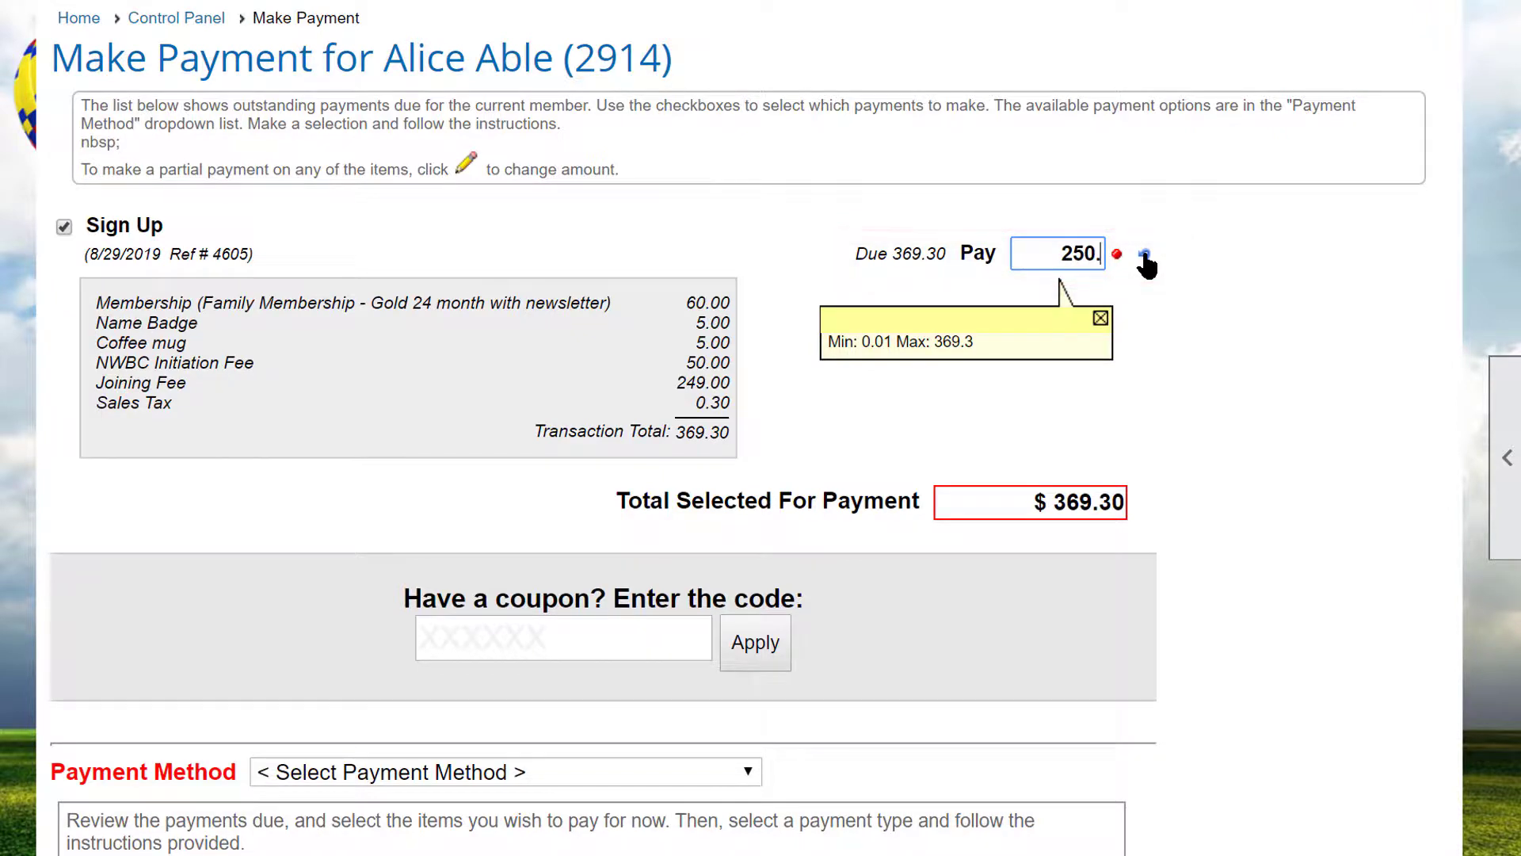
text(00)
key(Tab)
scroll(602, 427, down, 5)
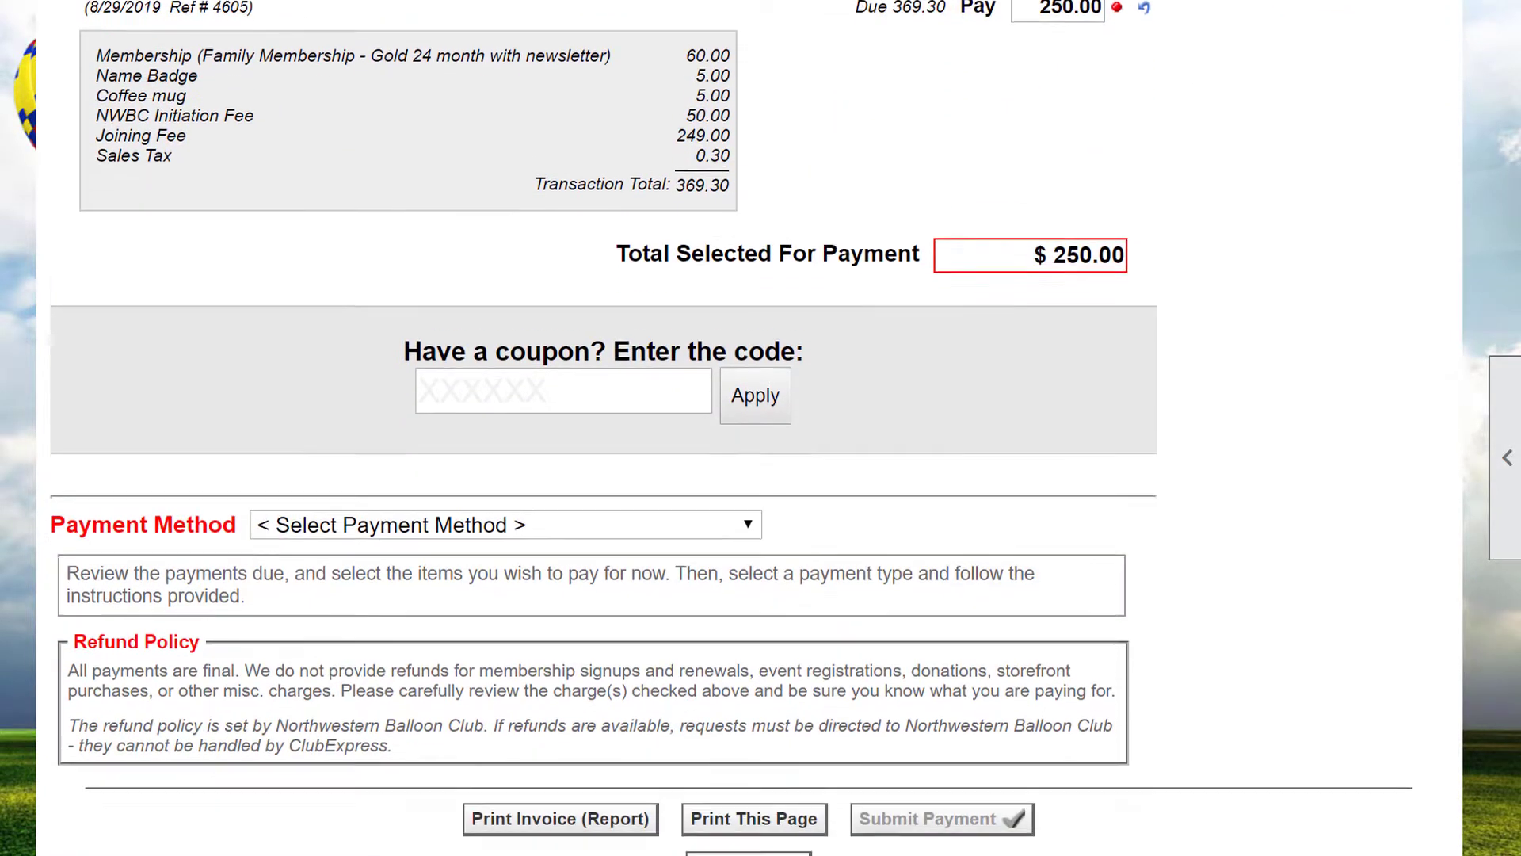
key(alt+Down)
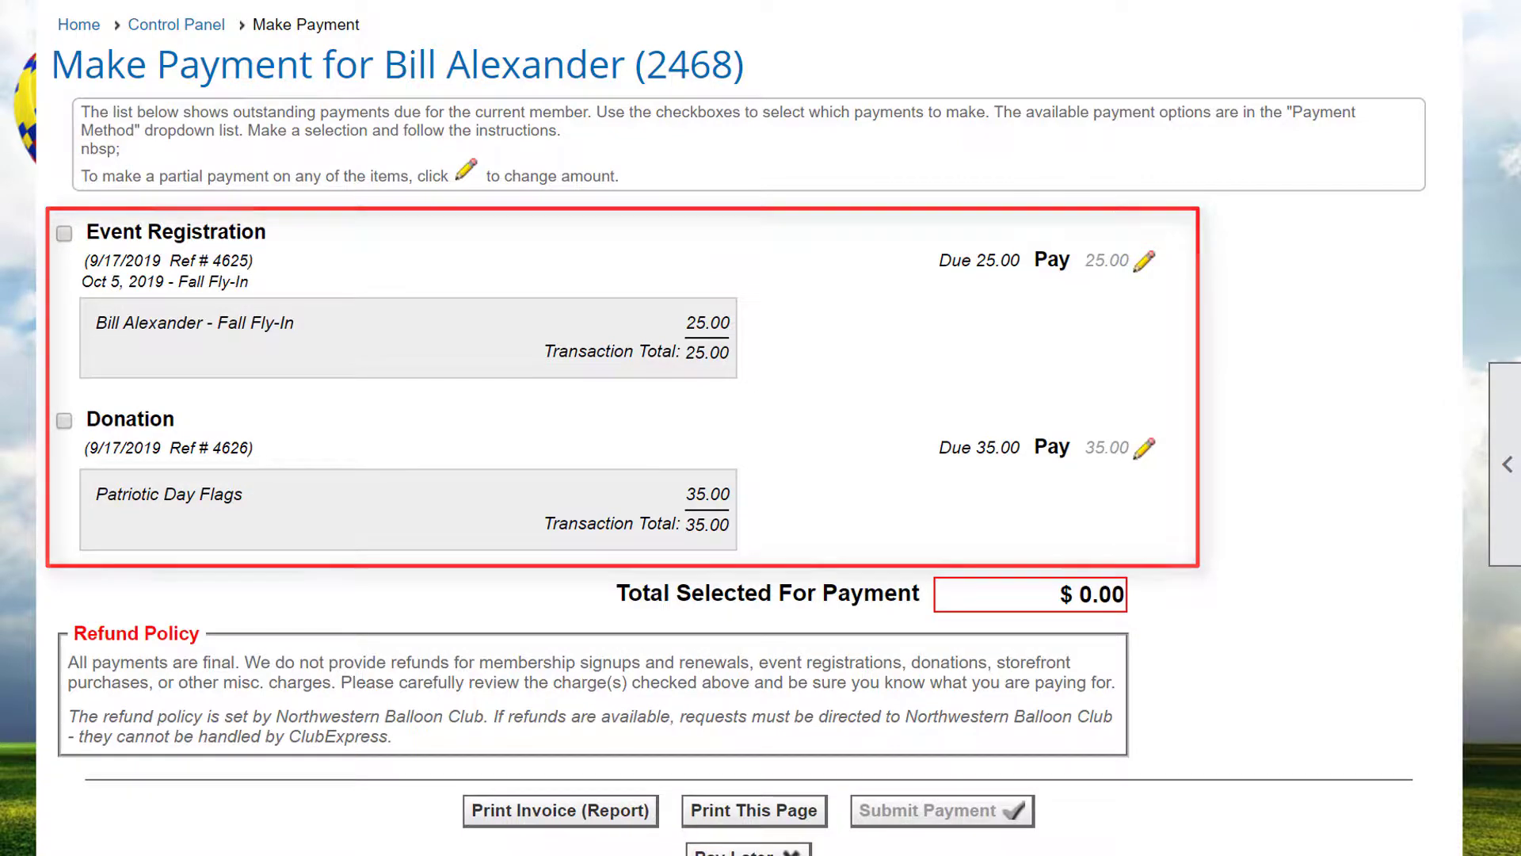
- Select the 25.00 registration and the donation, reducing the donation payment to 10.00
click(63, 234)
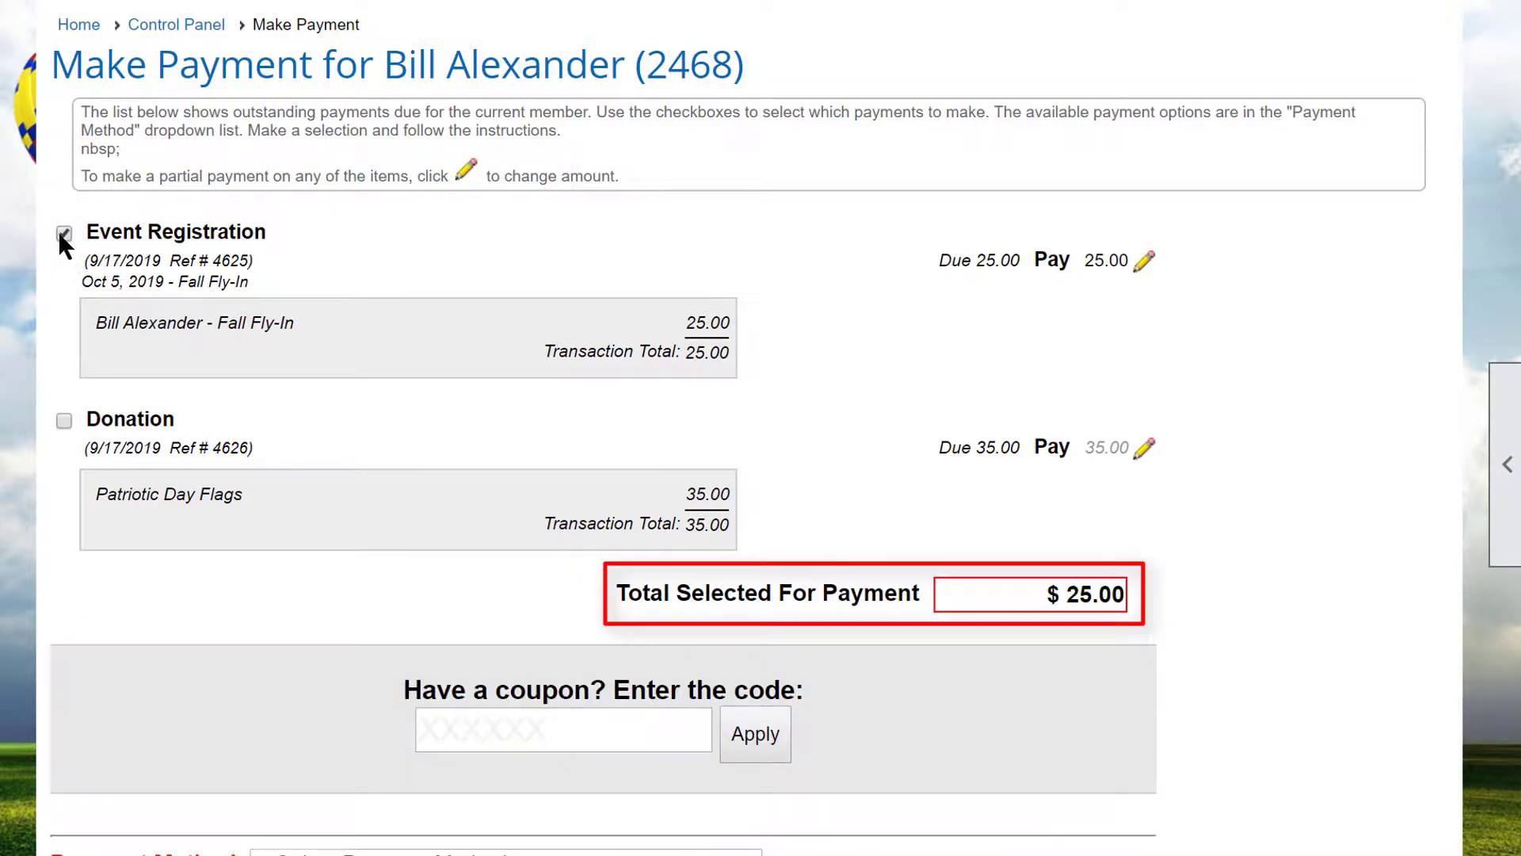
click(65, 418)
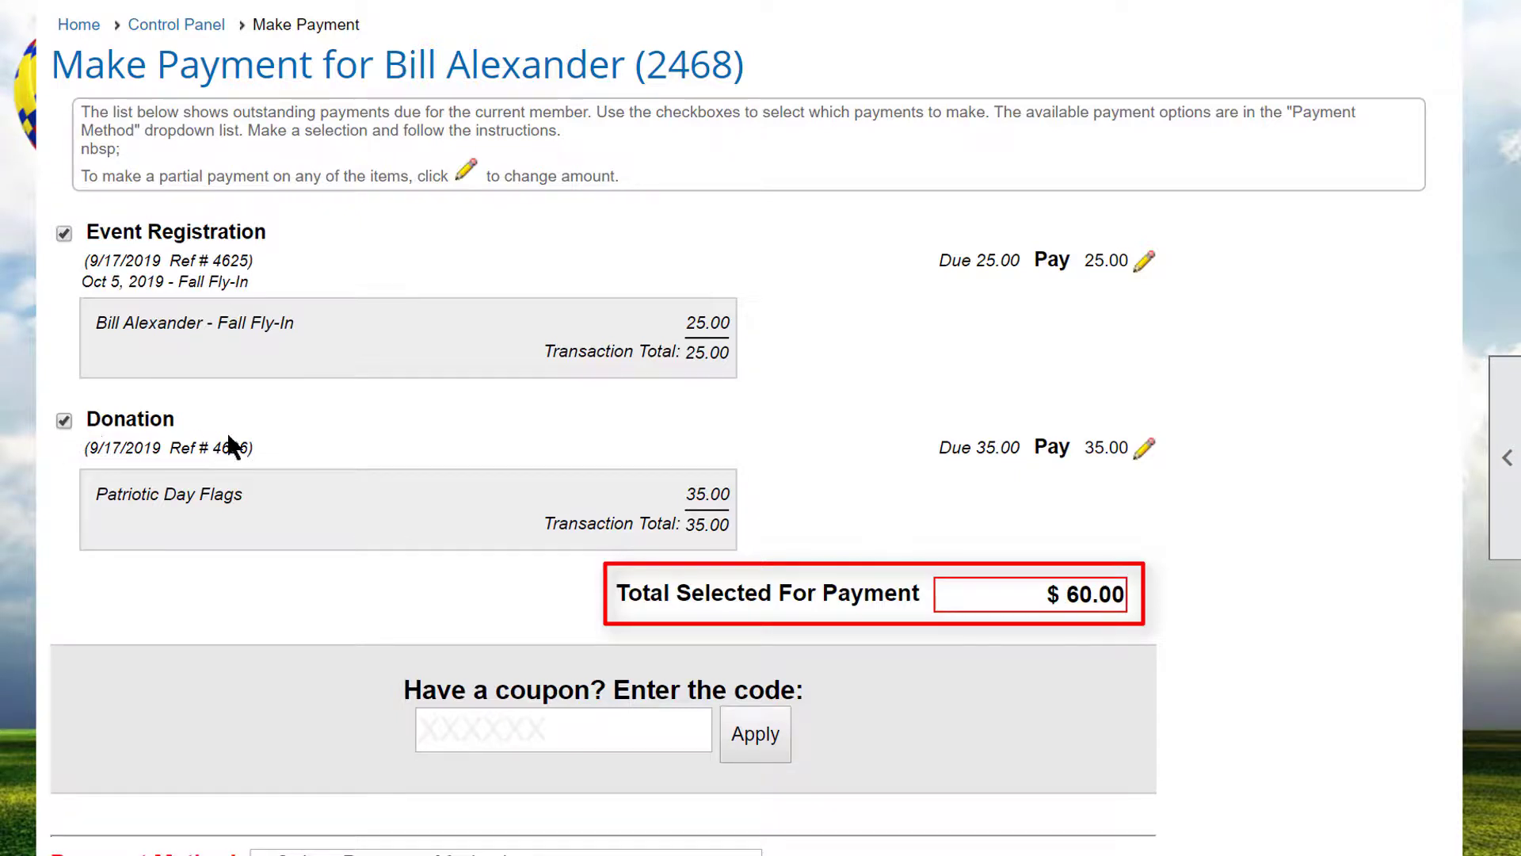
click(1146, 453)
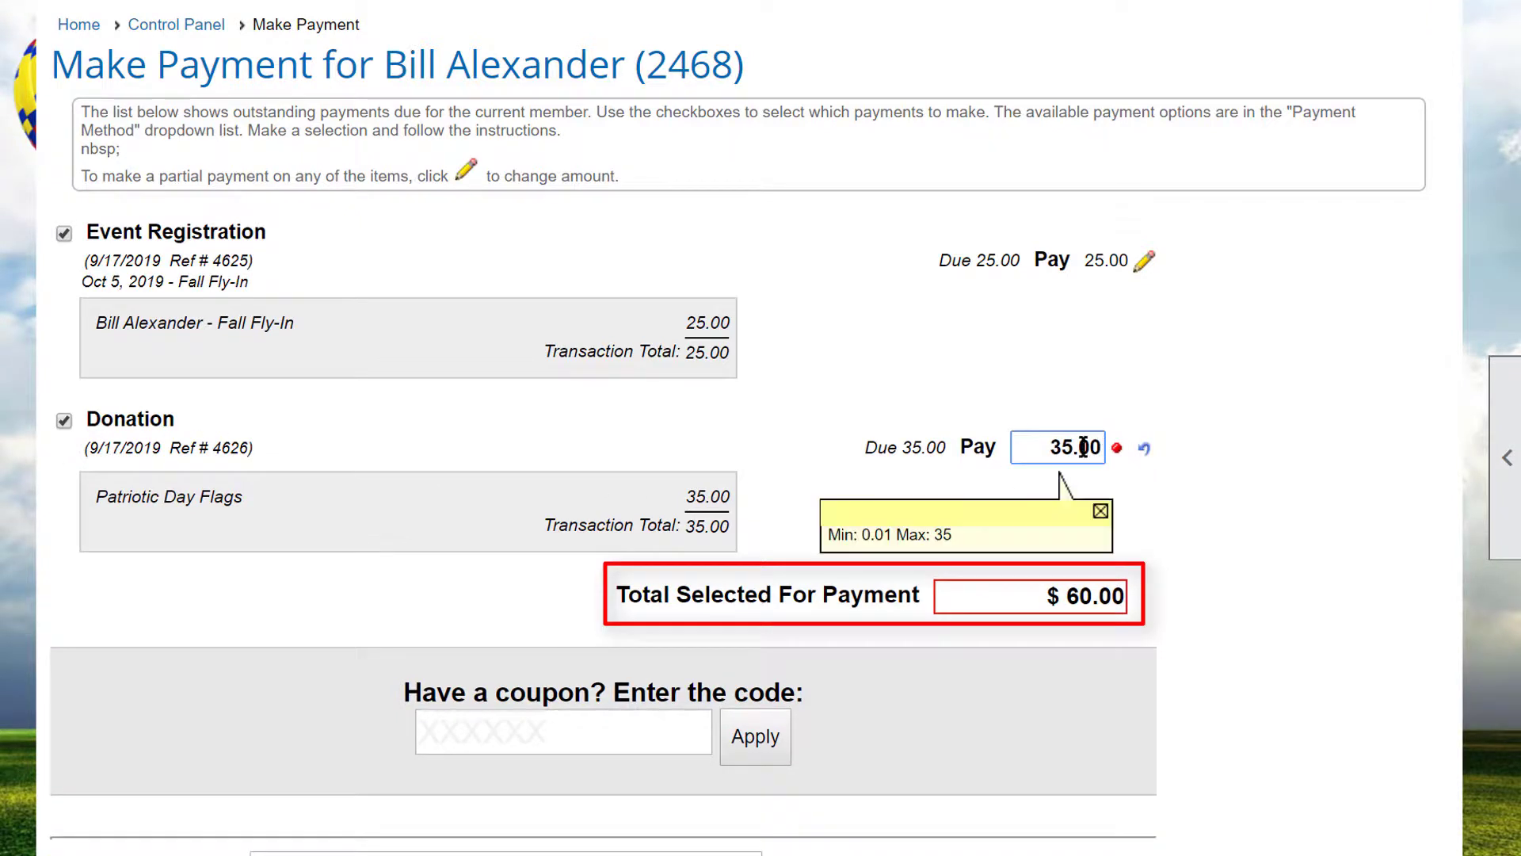
drag(1069, 448, 1012, 454)
text(10)
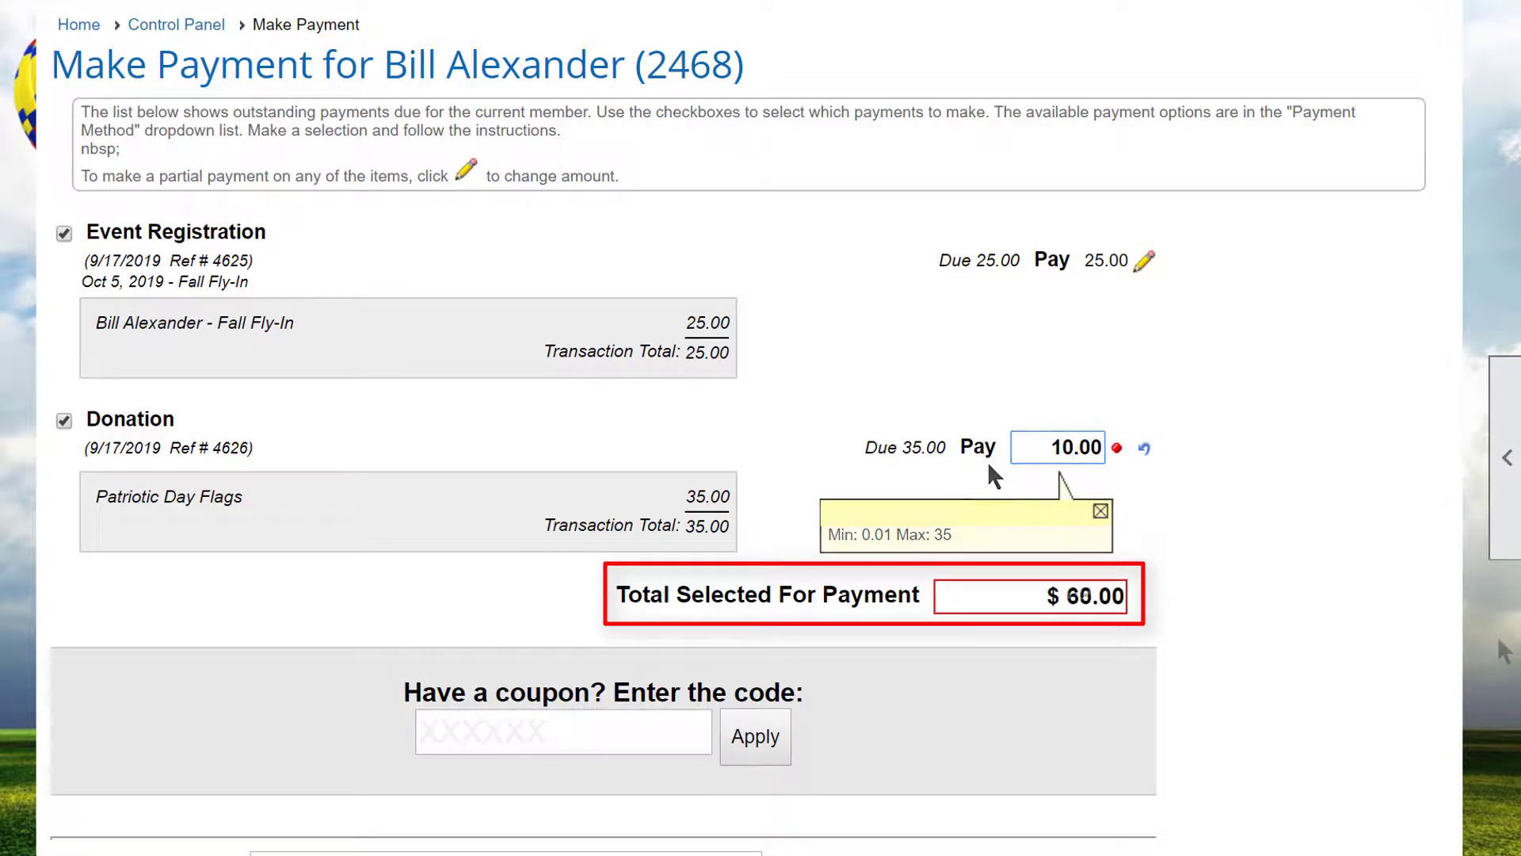
click(1498, 638)
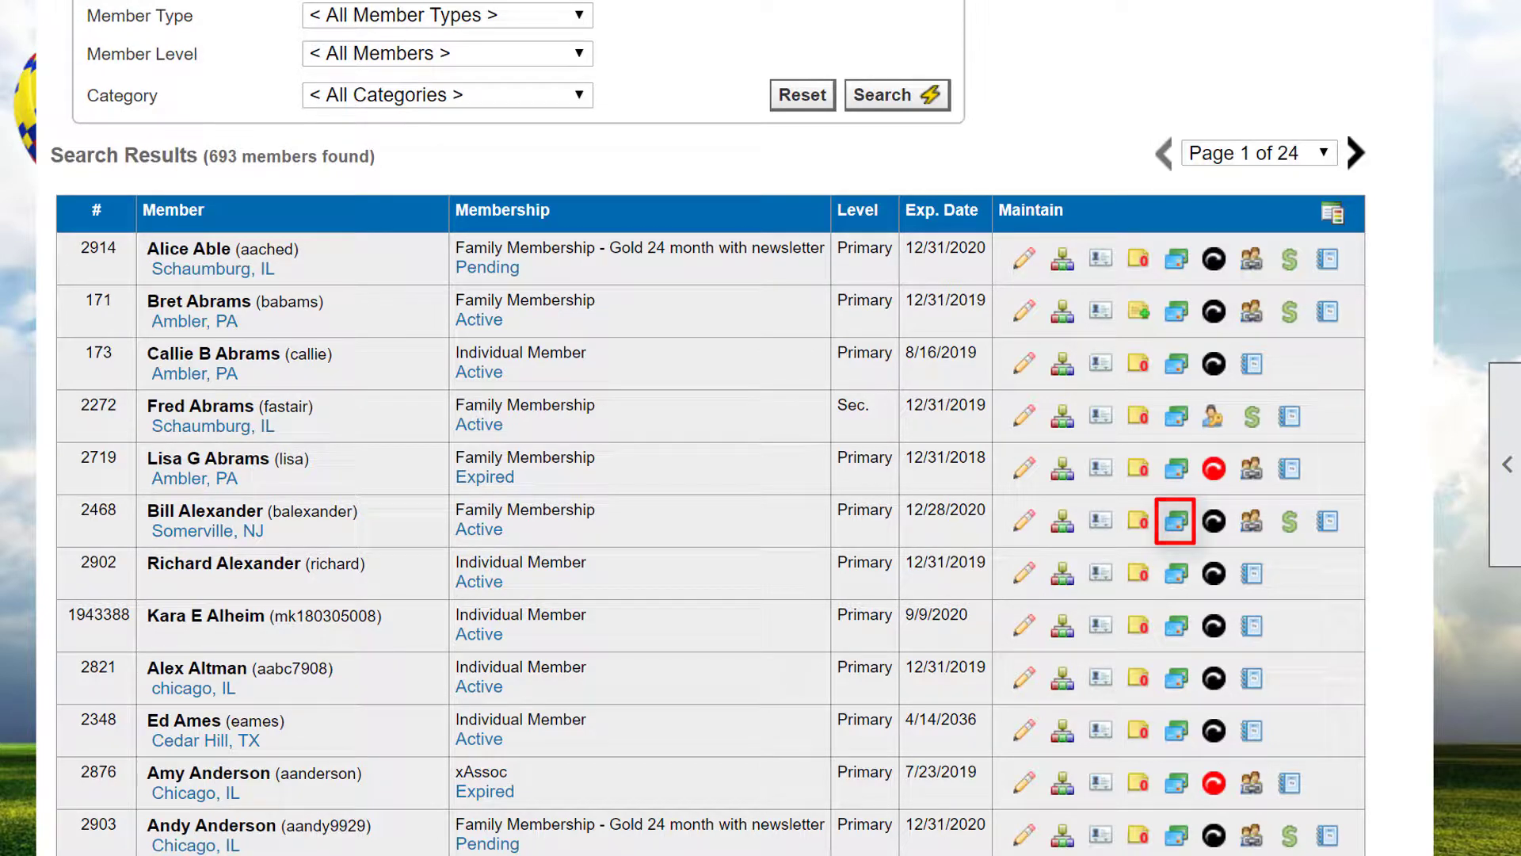
- Save a $5 Name Badge charge with the description 'Replacement Name Badge'
click(1176, 520)
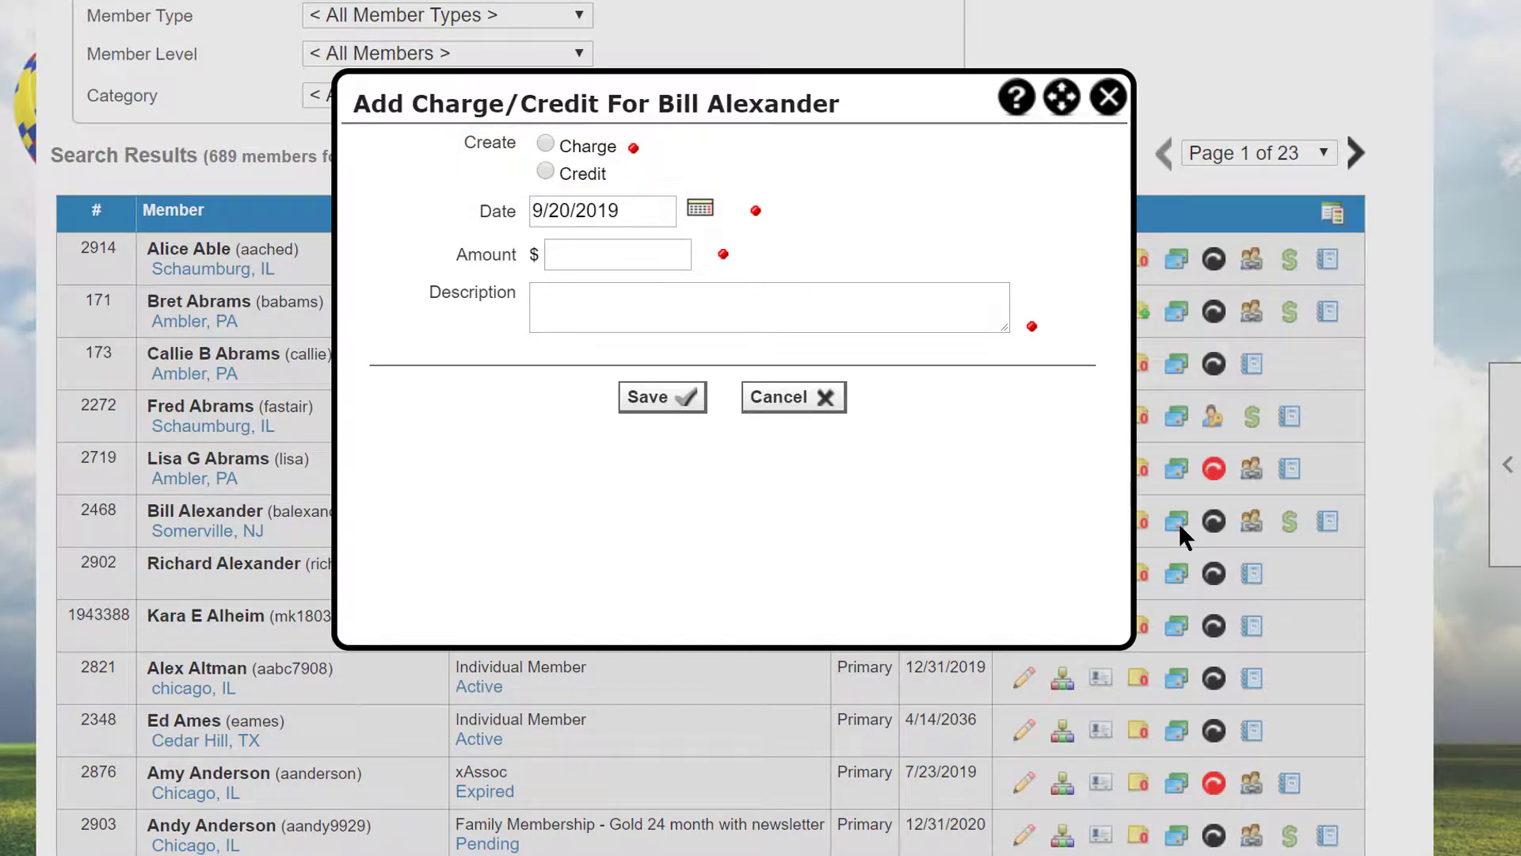
click(538, 136)
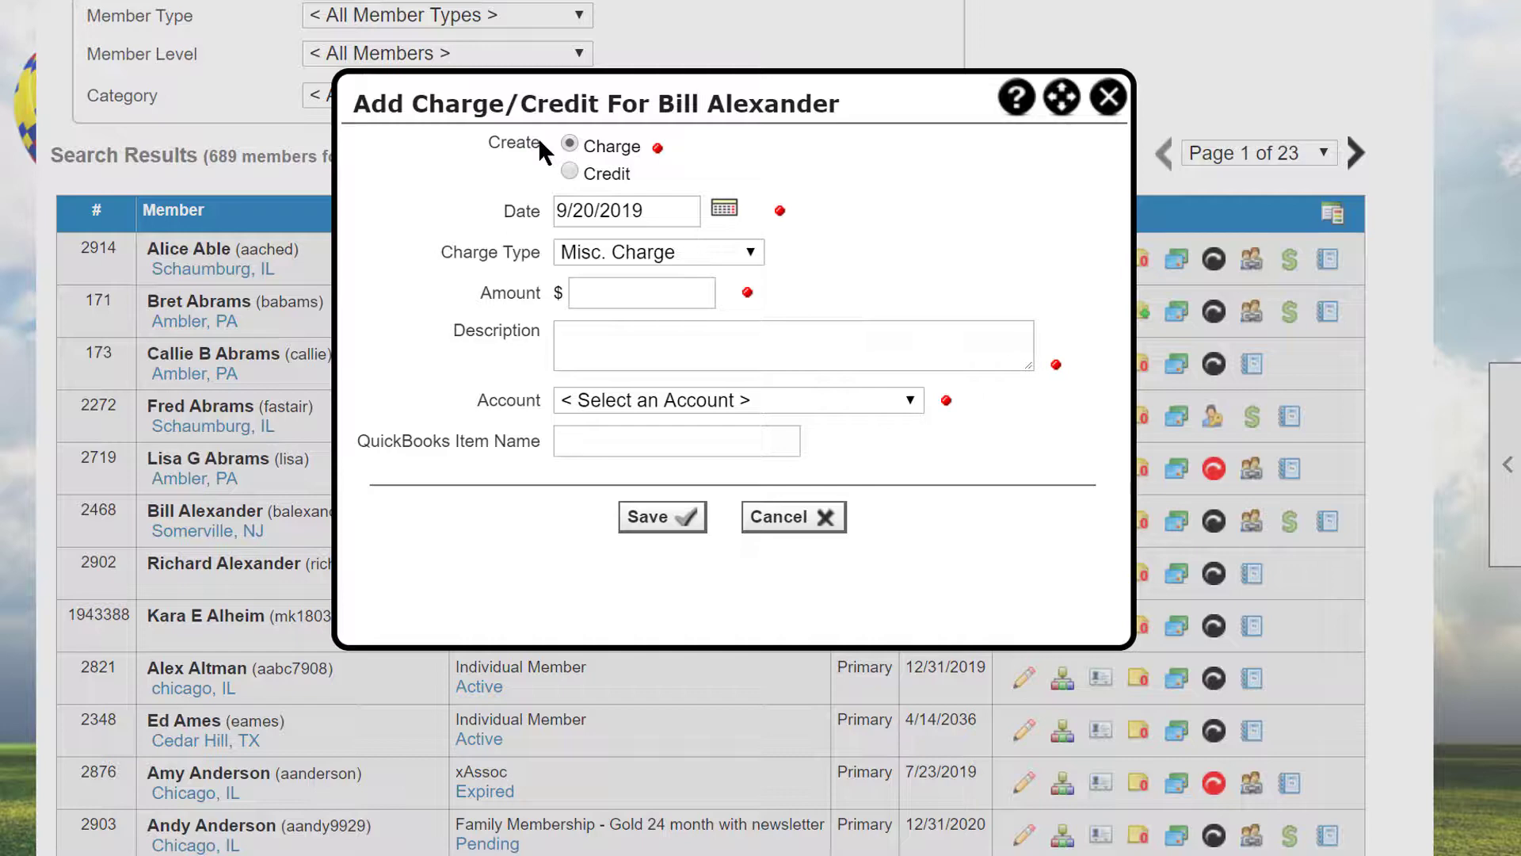
click(751, 252)
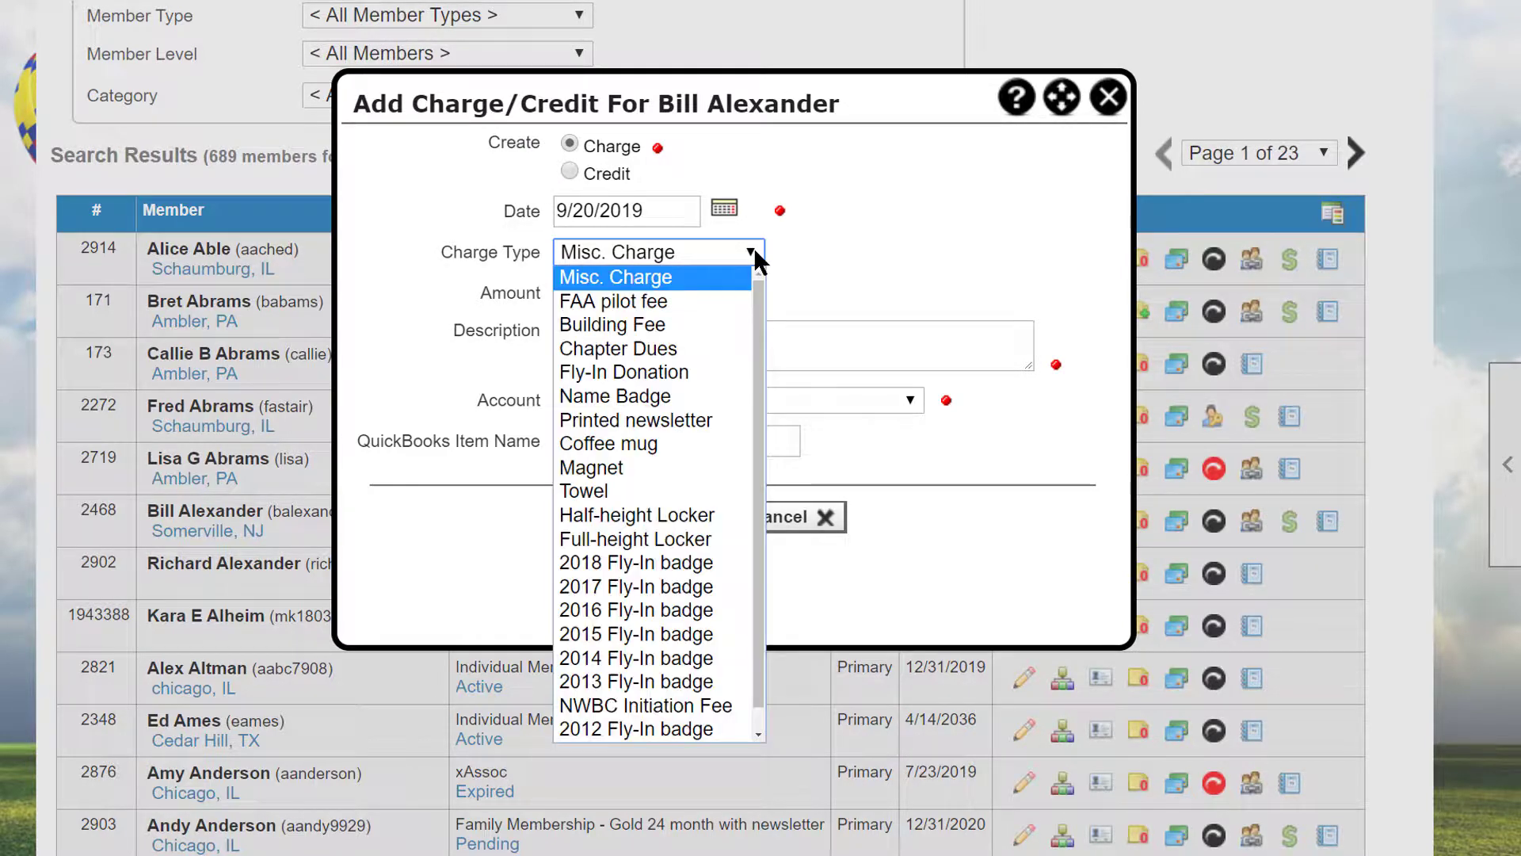
click(683, 397)
click(535, 336)
text(Replacement Name Badge)
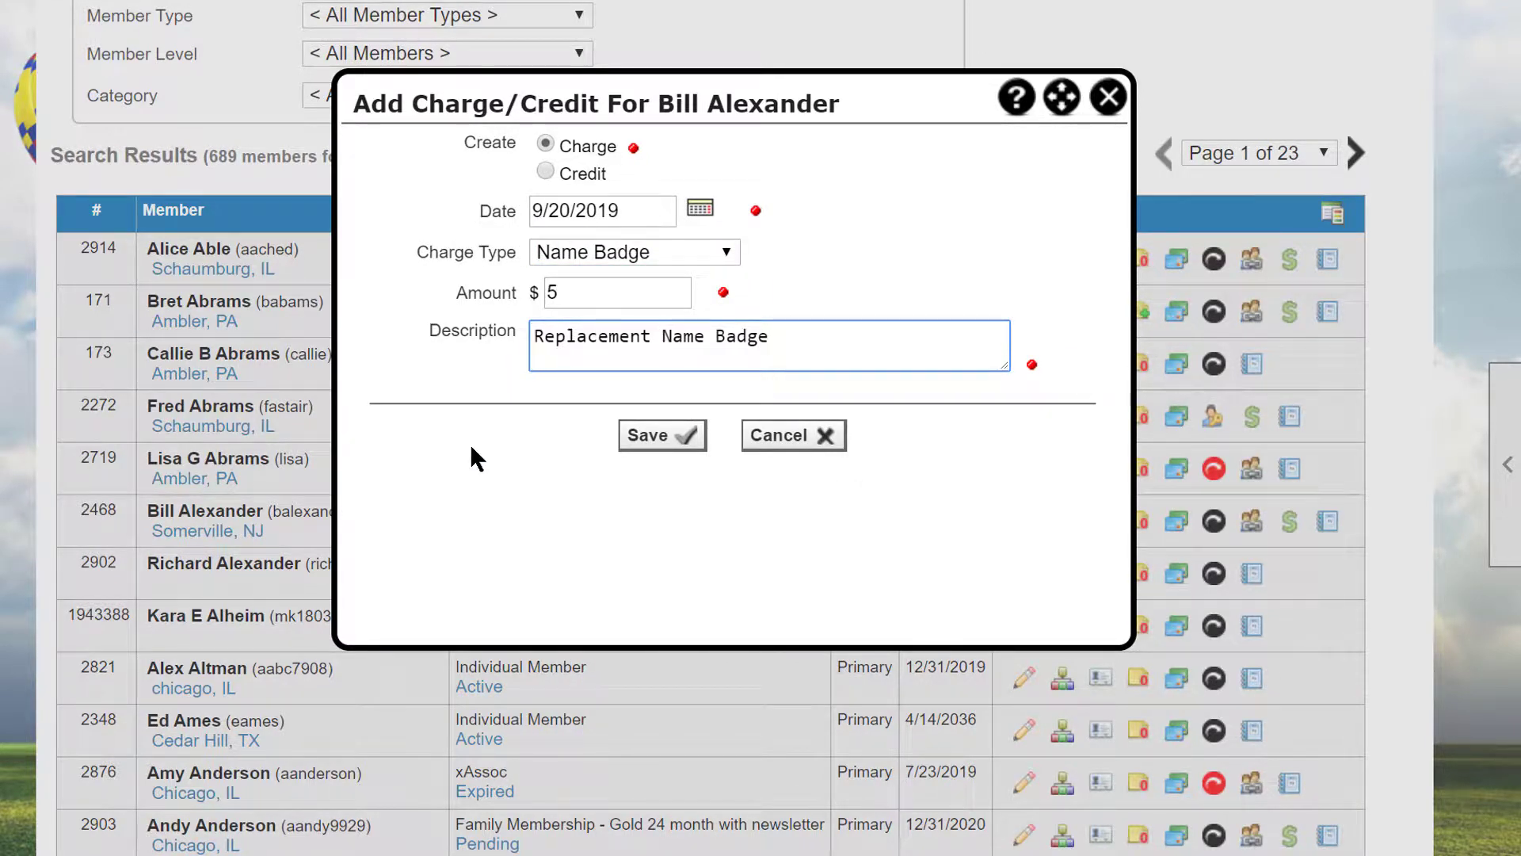
click(679, 438)
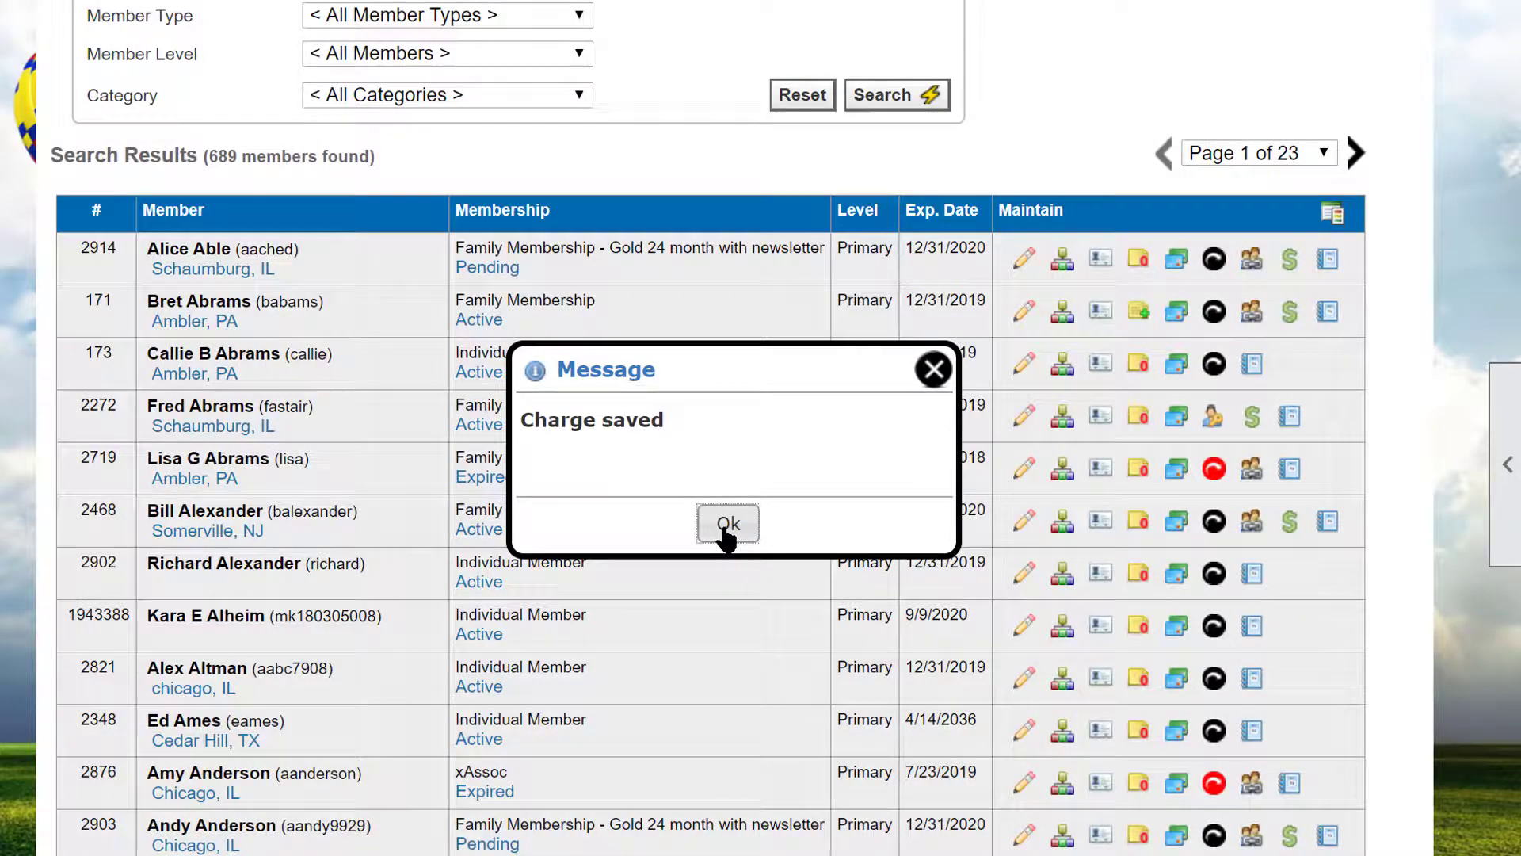
click(726, 531)
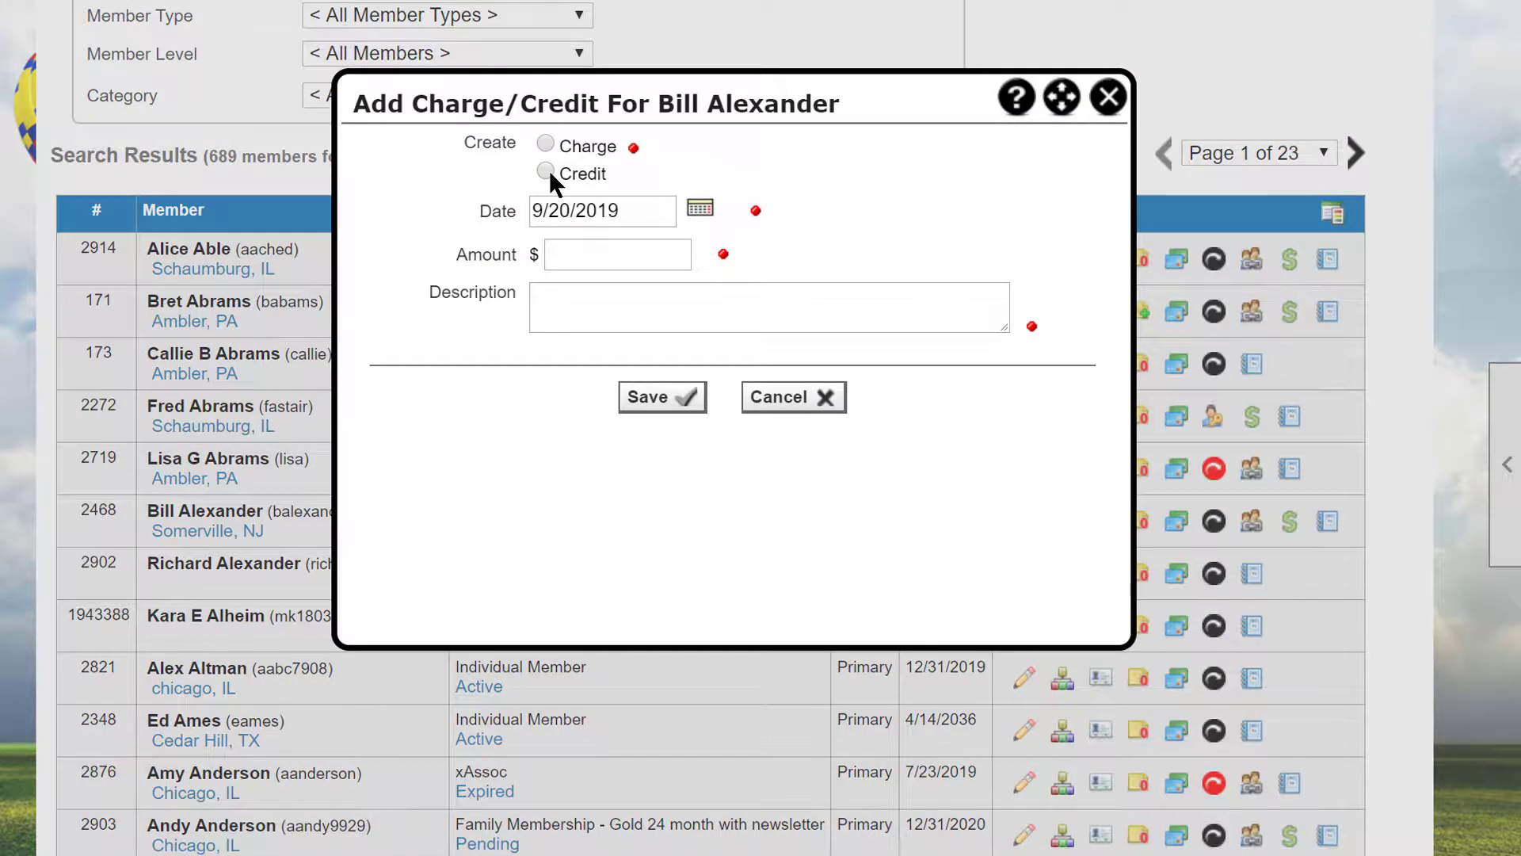
- Save a $25.00 For Services credit for Fly-In supplies on account Region 3: Northwest
click(547, 171)
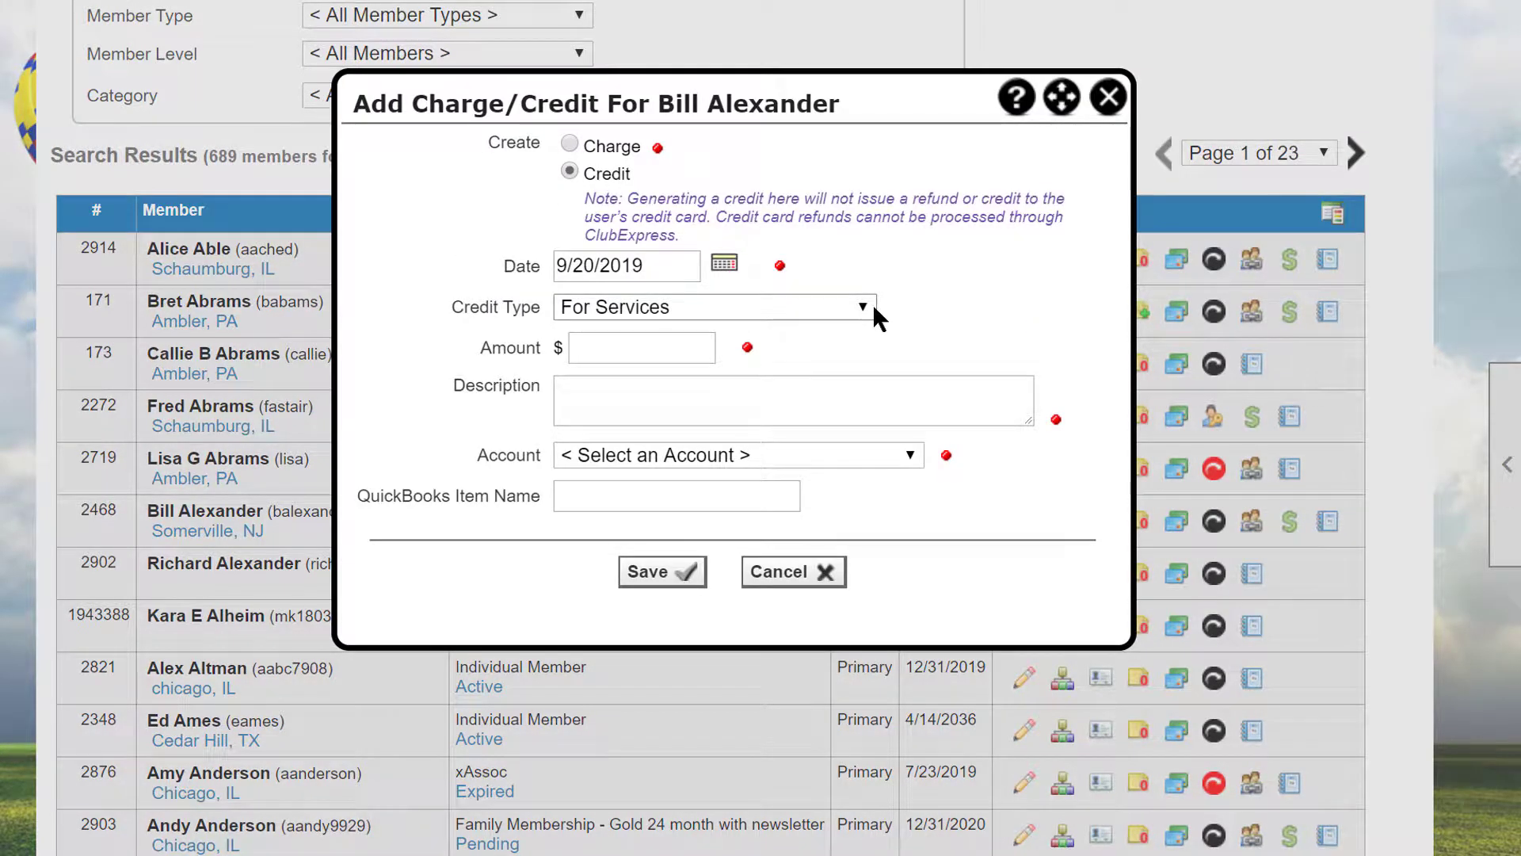
click(874, 316)
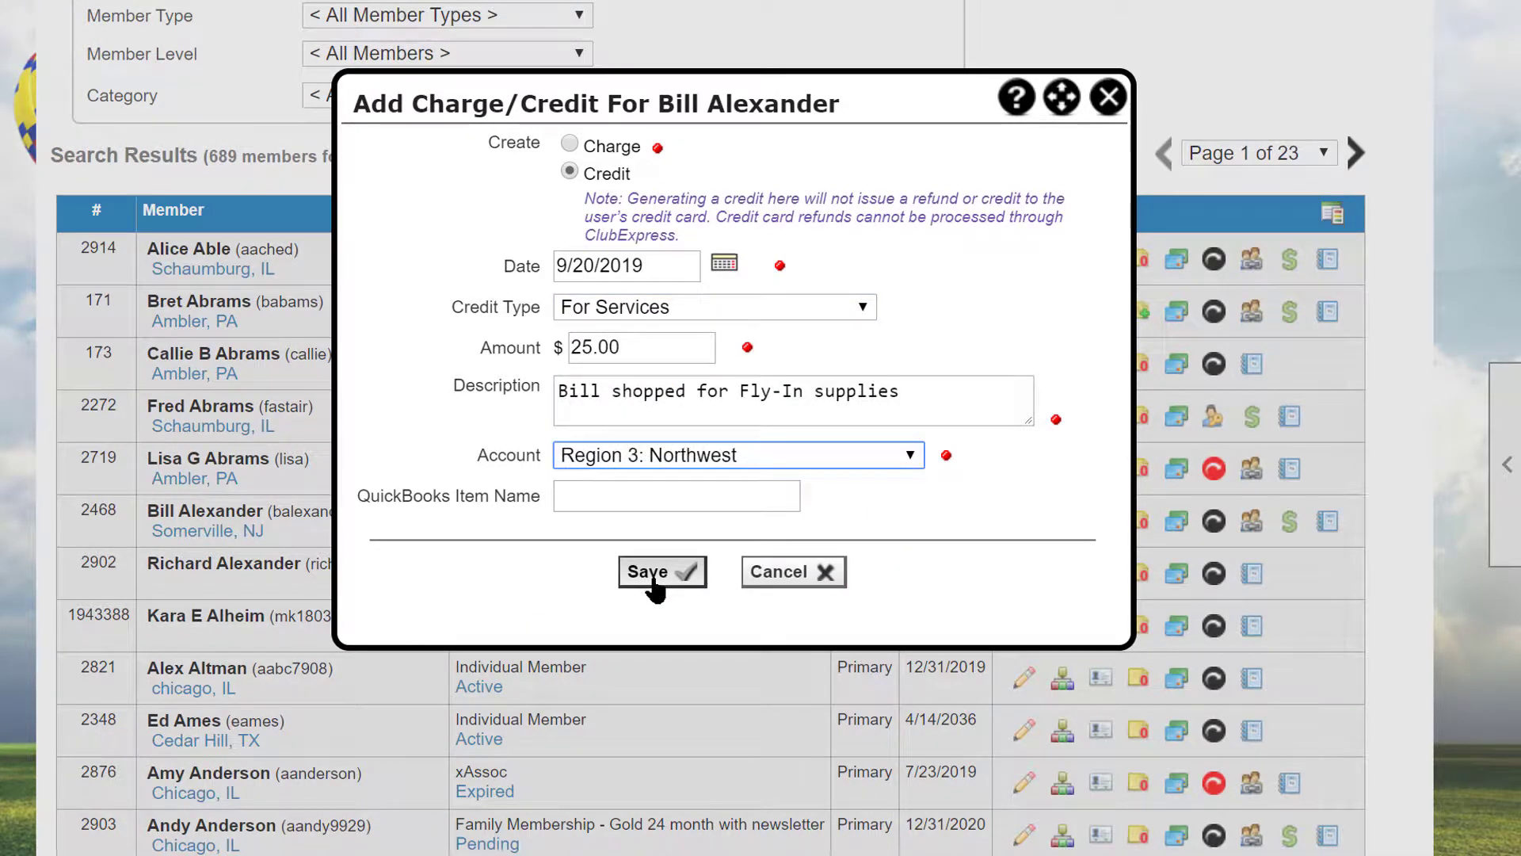
click(655, 588)
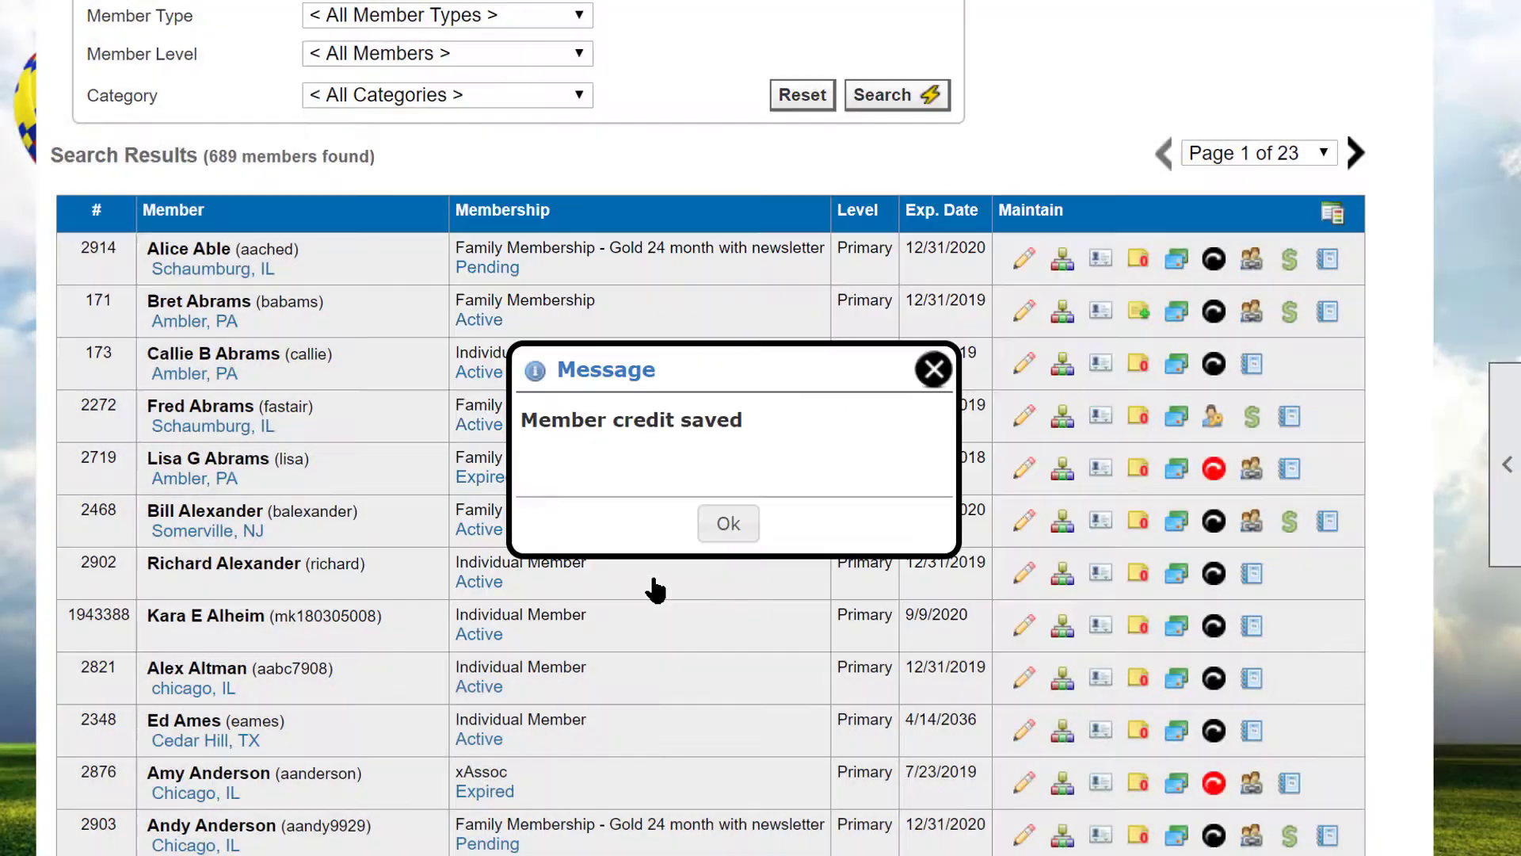
key(Return)
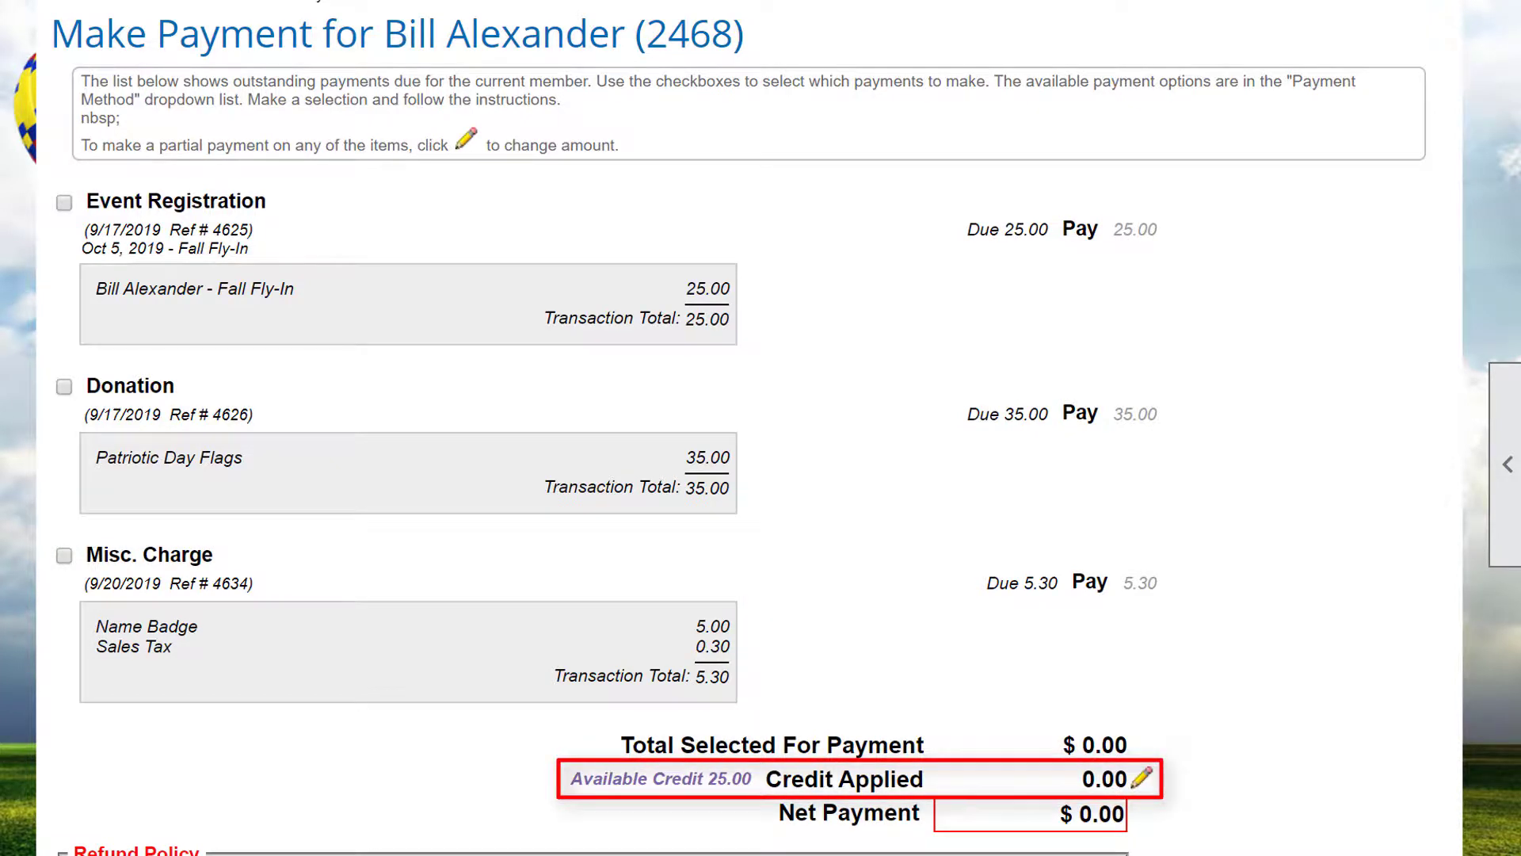
- Mark the Event Registration, Donation and Misc. Charge for payment
click(62, 199)
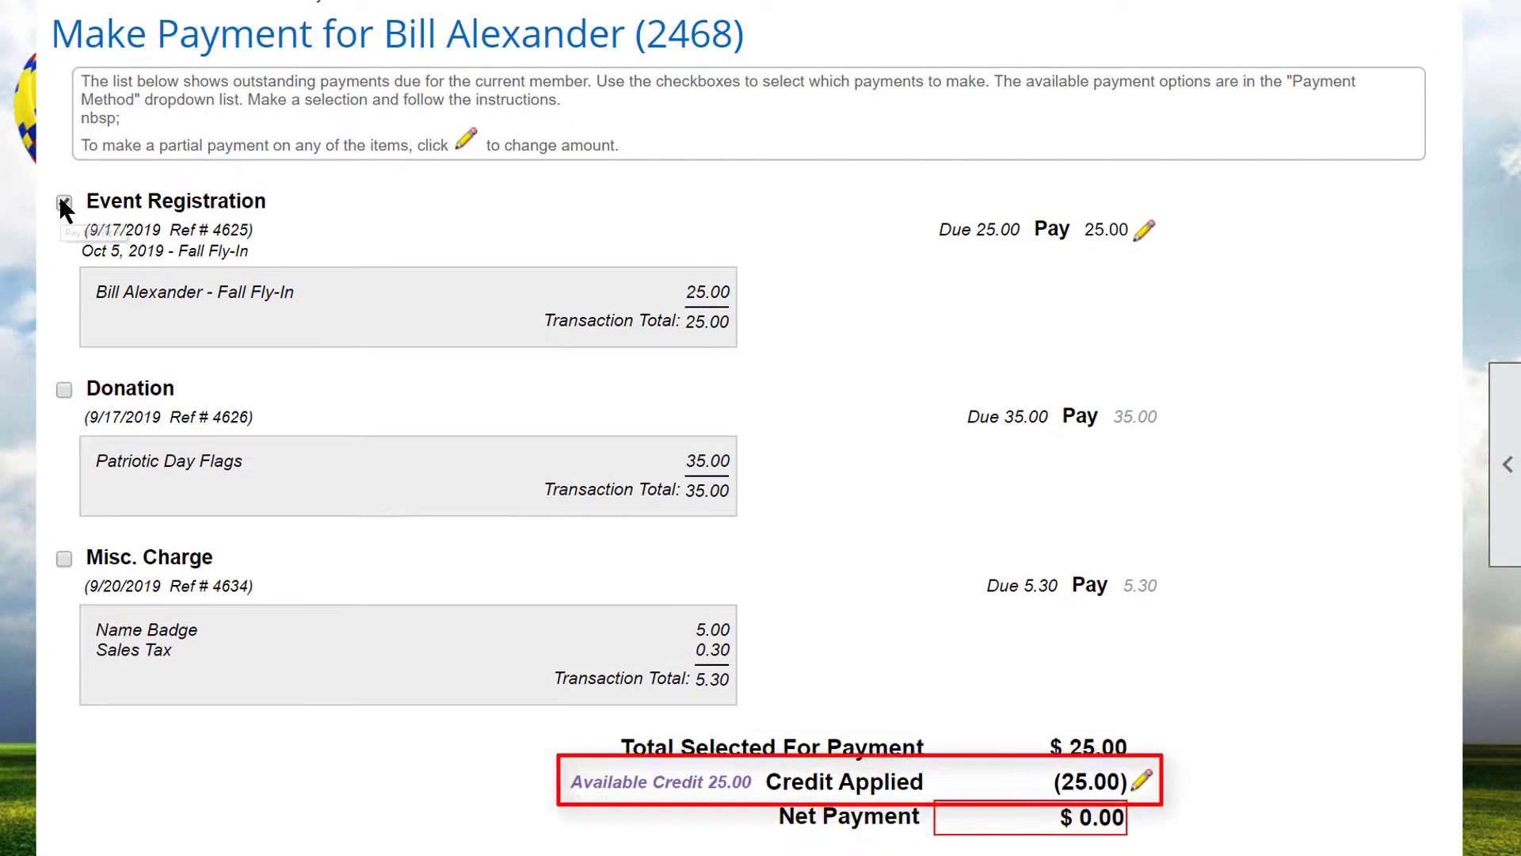
click(63, 389)
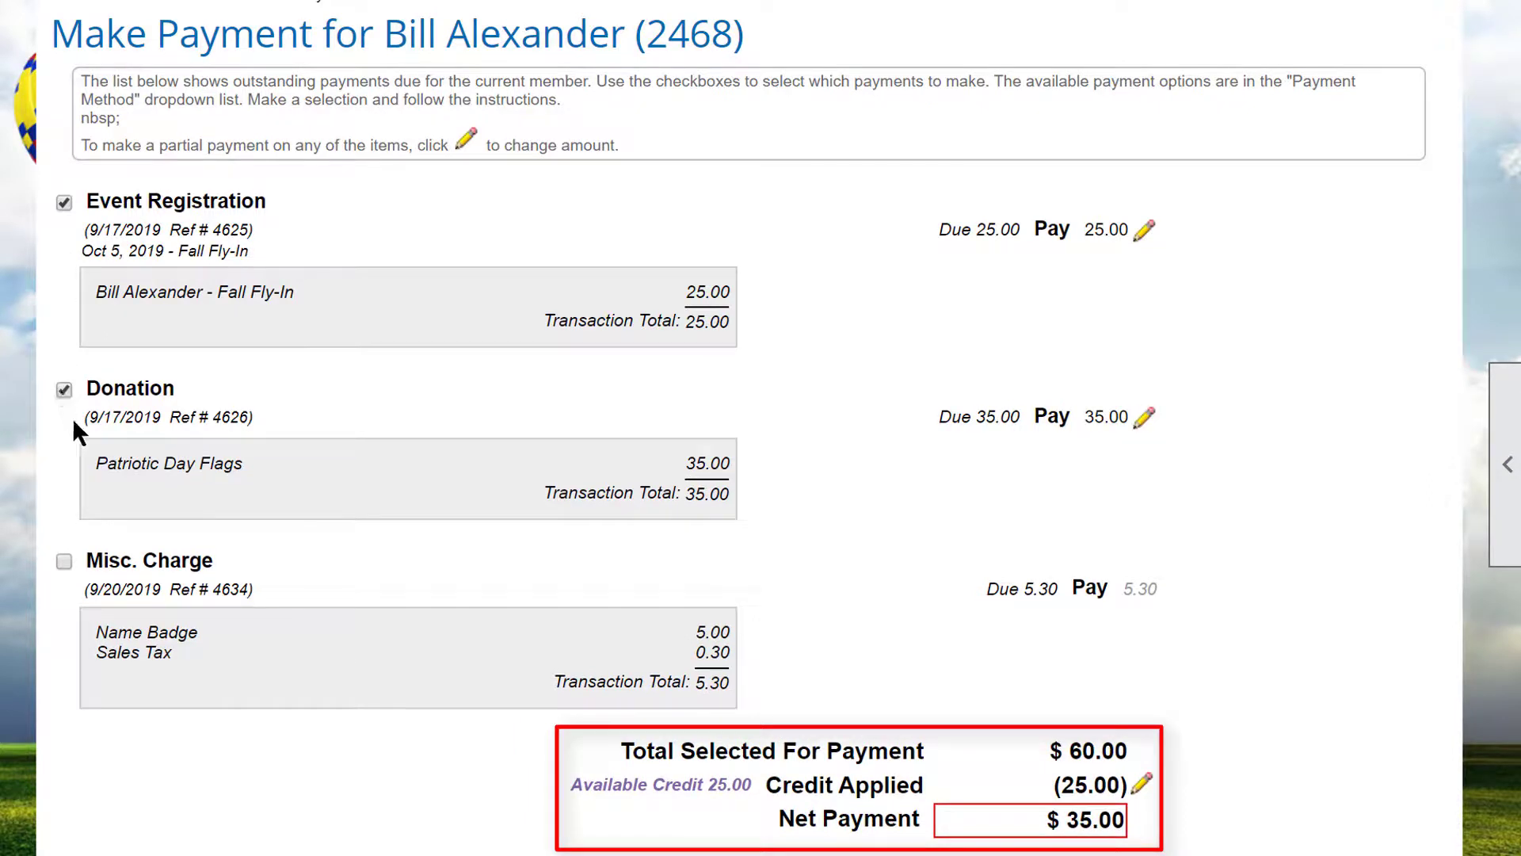
click(64, 559)
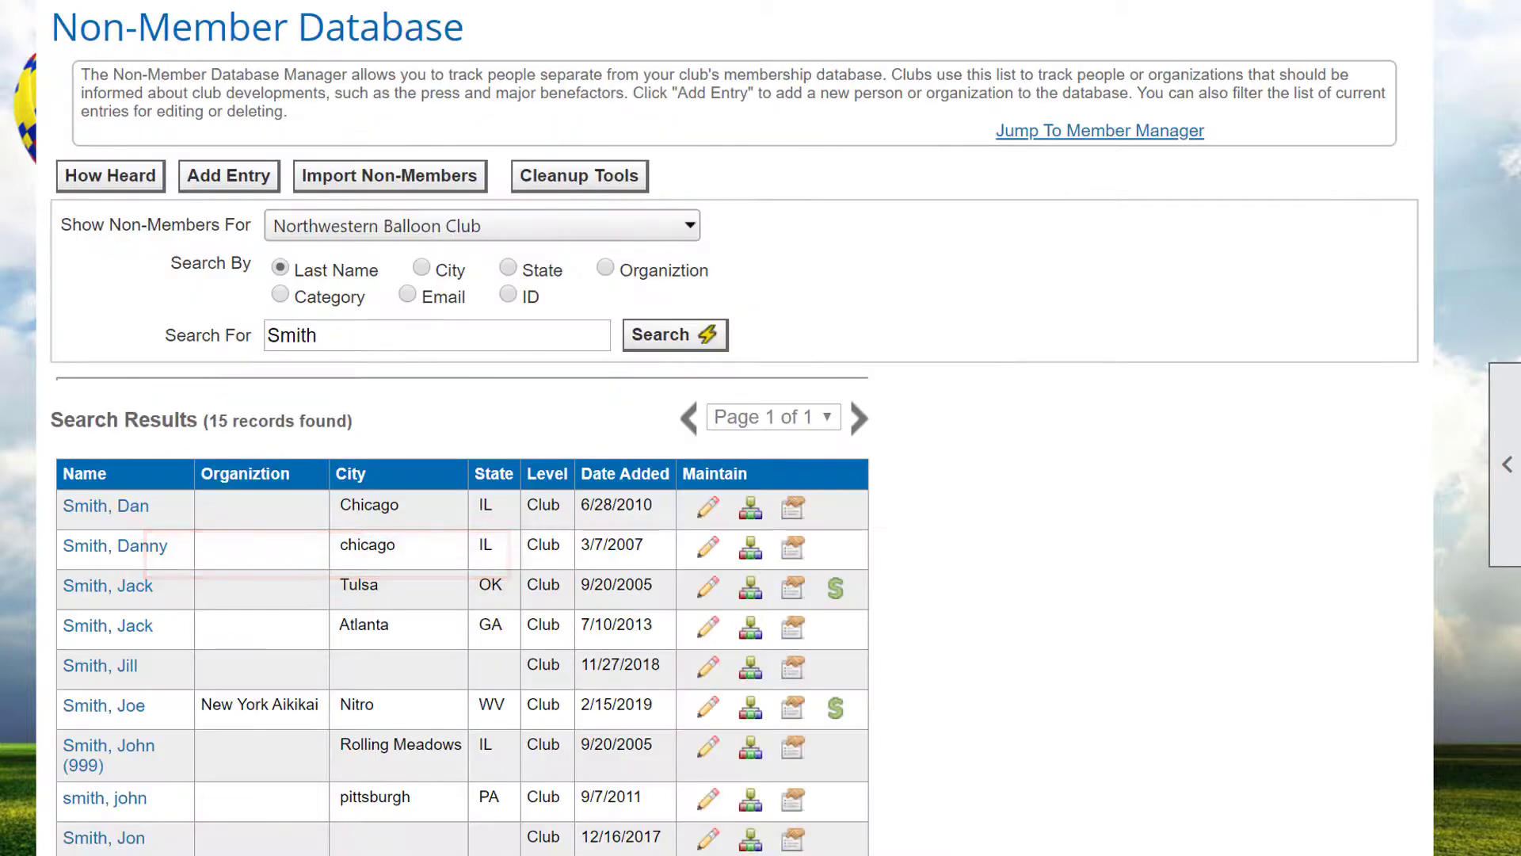
- Open the More Options menu for the entry
click(794, 595)
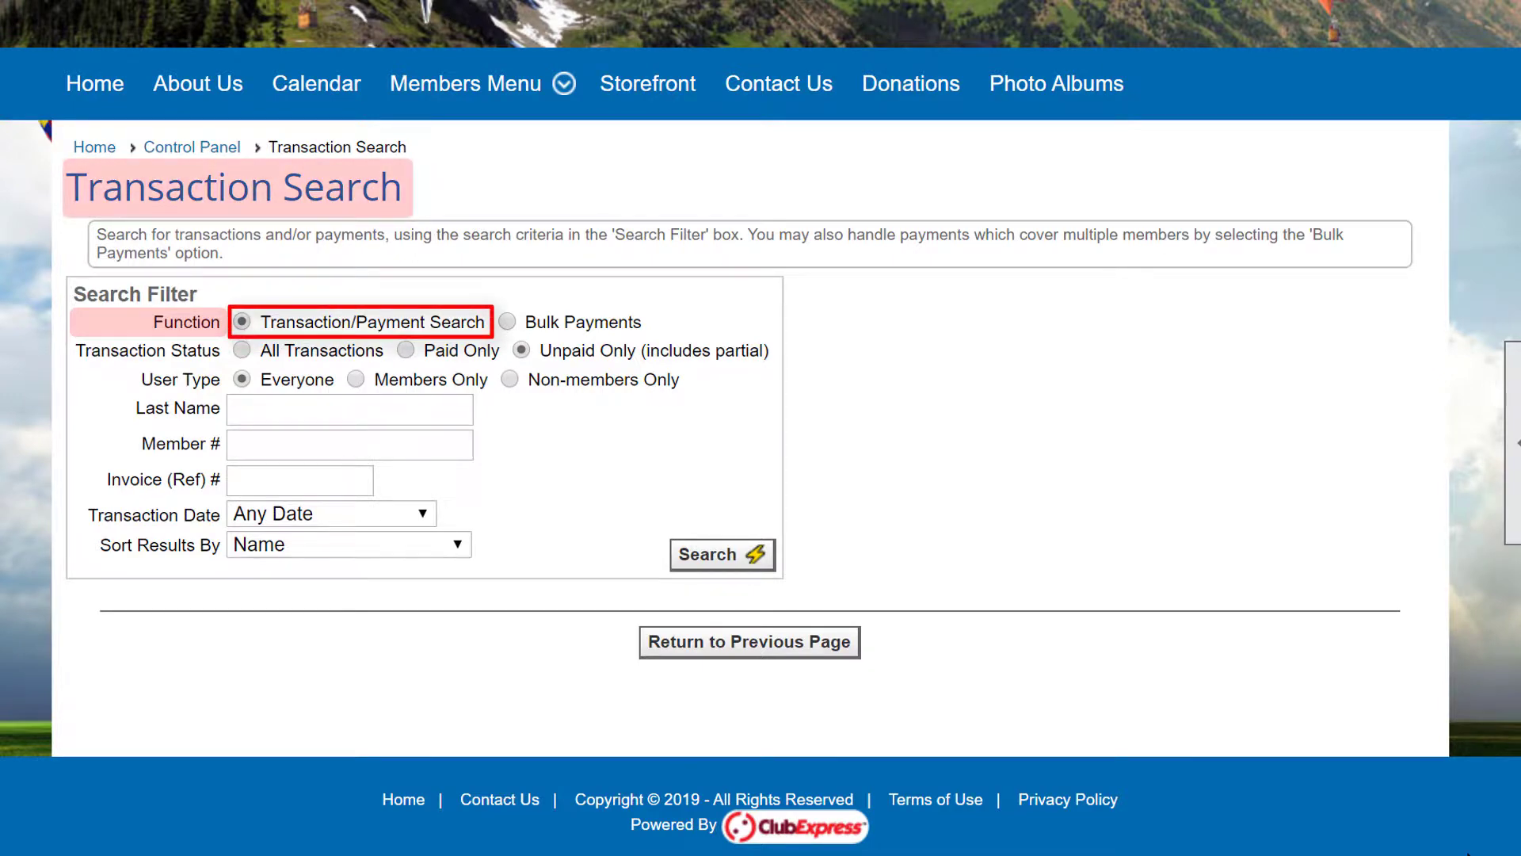
- Search transactions and payments with the status set to All Transactions
click(504, 317)
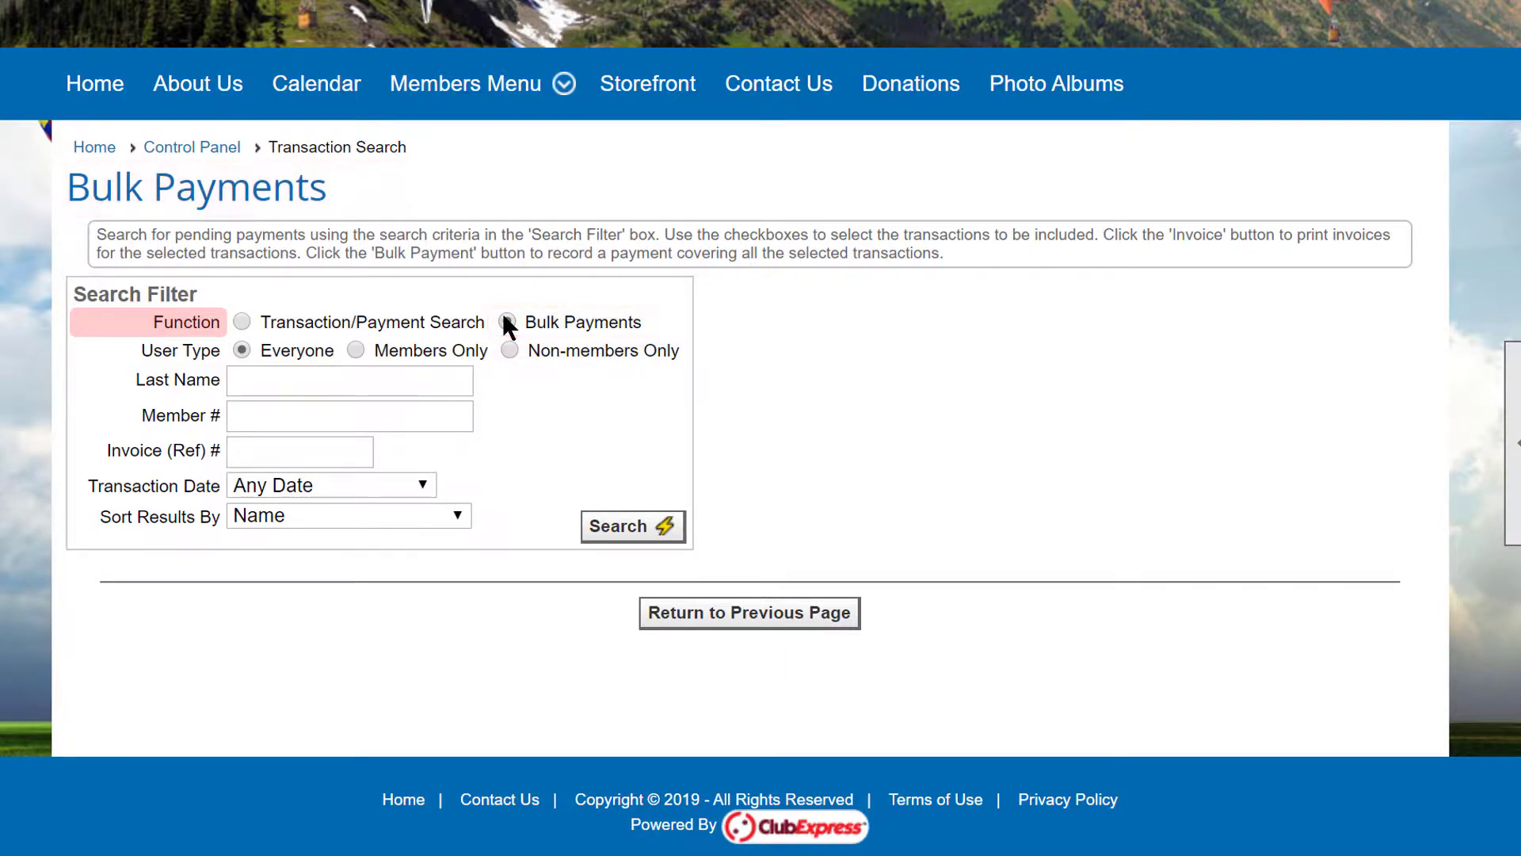
click(241, 319)
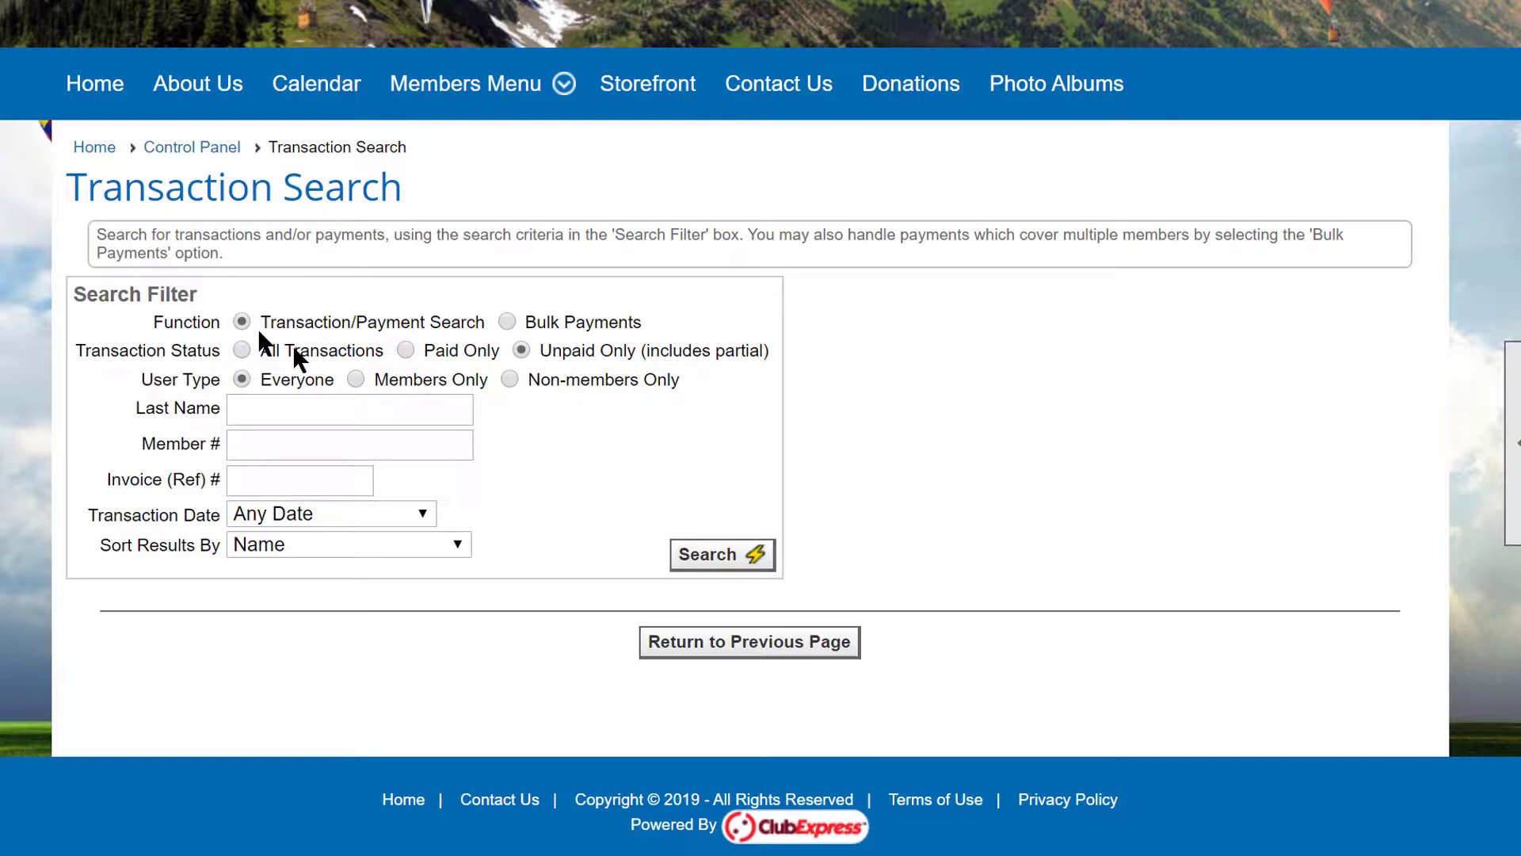
click(405, 351)
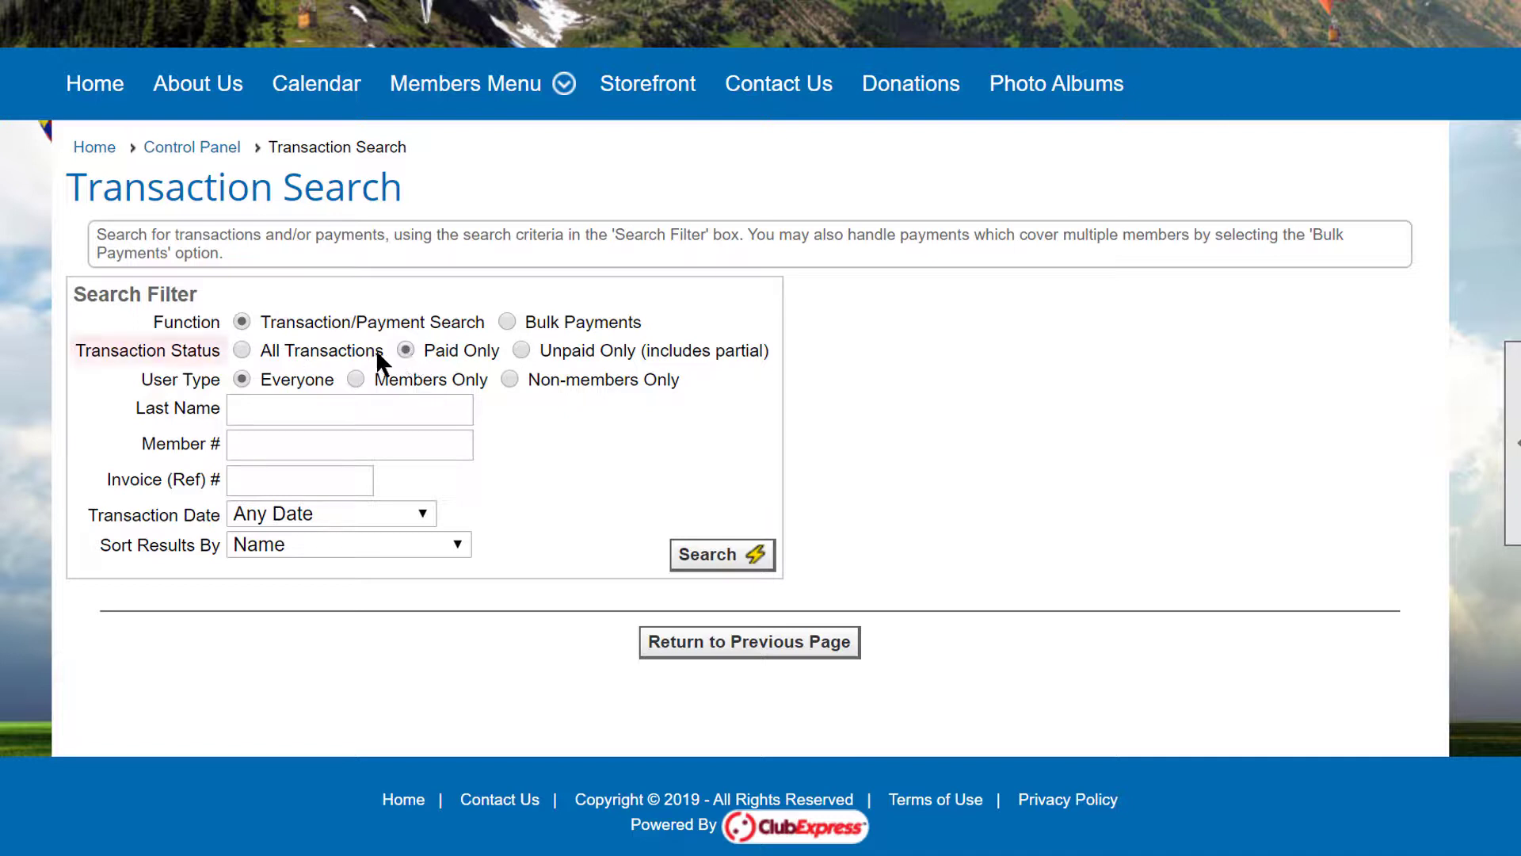
click(241, 350)
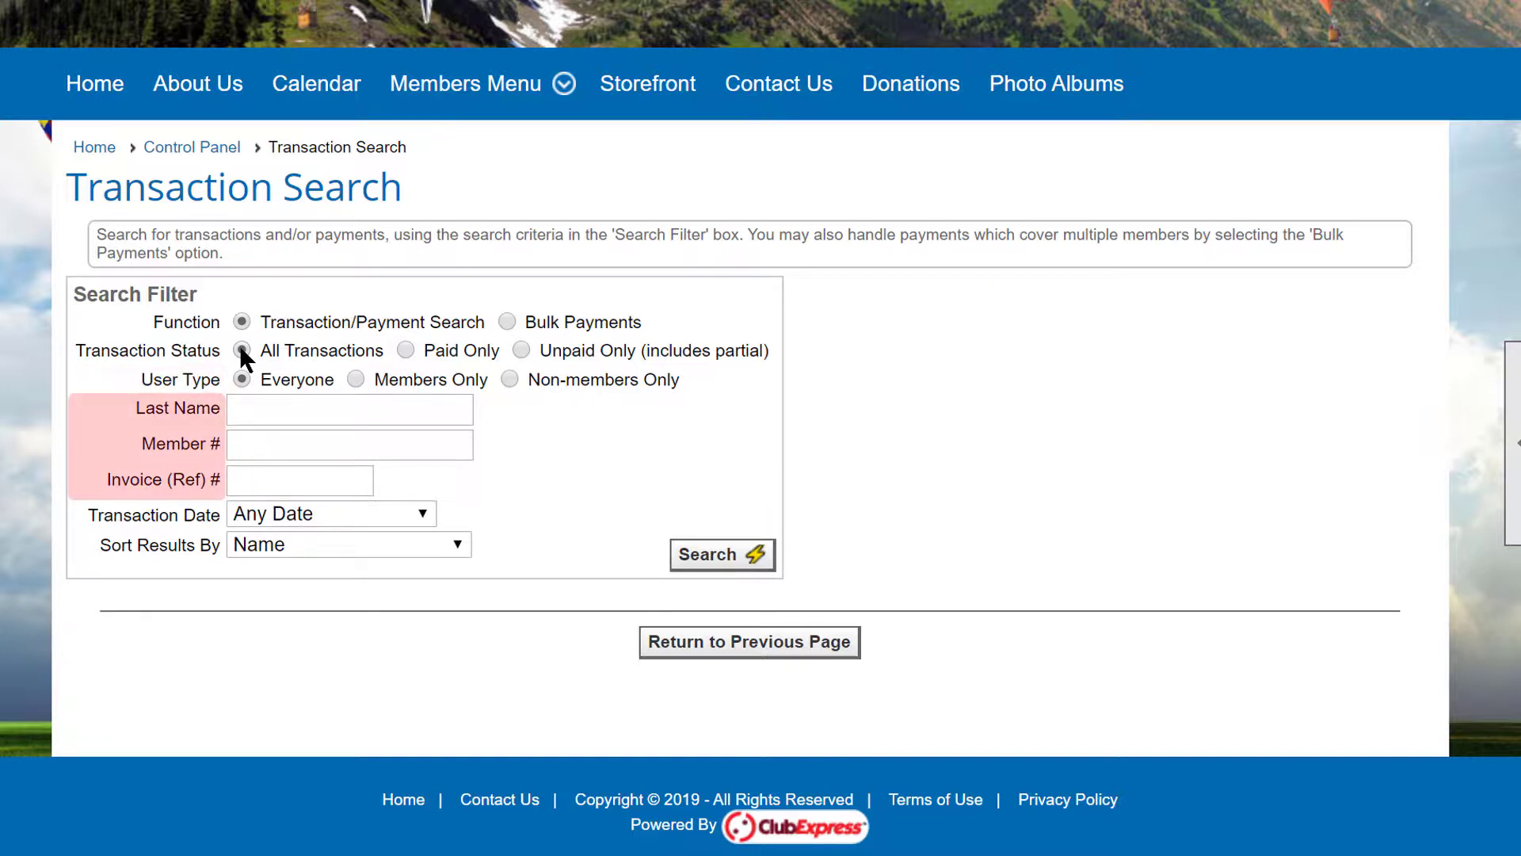
- Set a custom transaction date range from 8/1/2019 to 09/19/2019, keeping the sort by Name
click(424, 514)
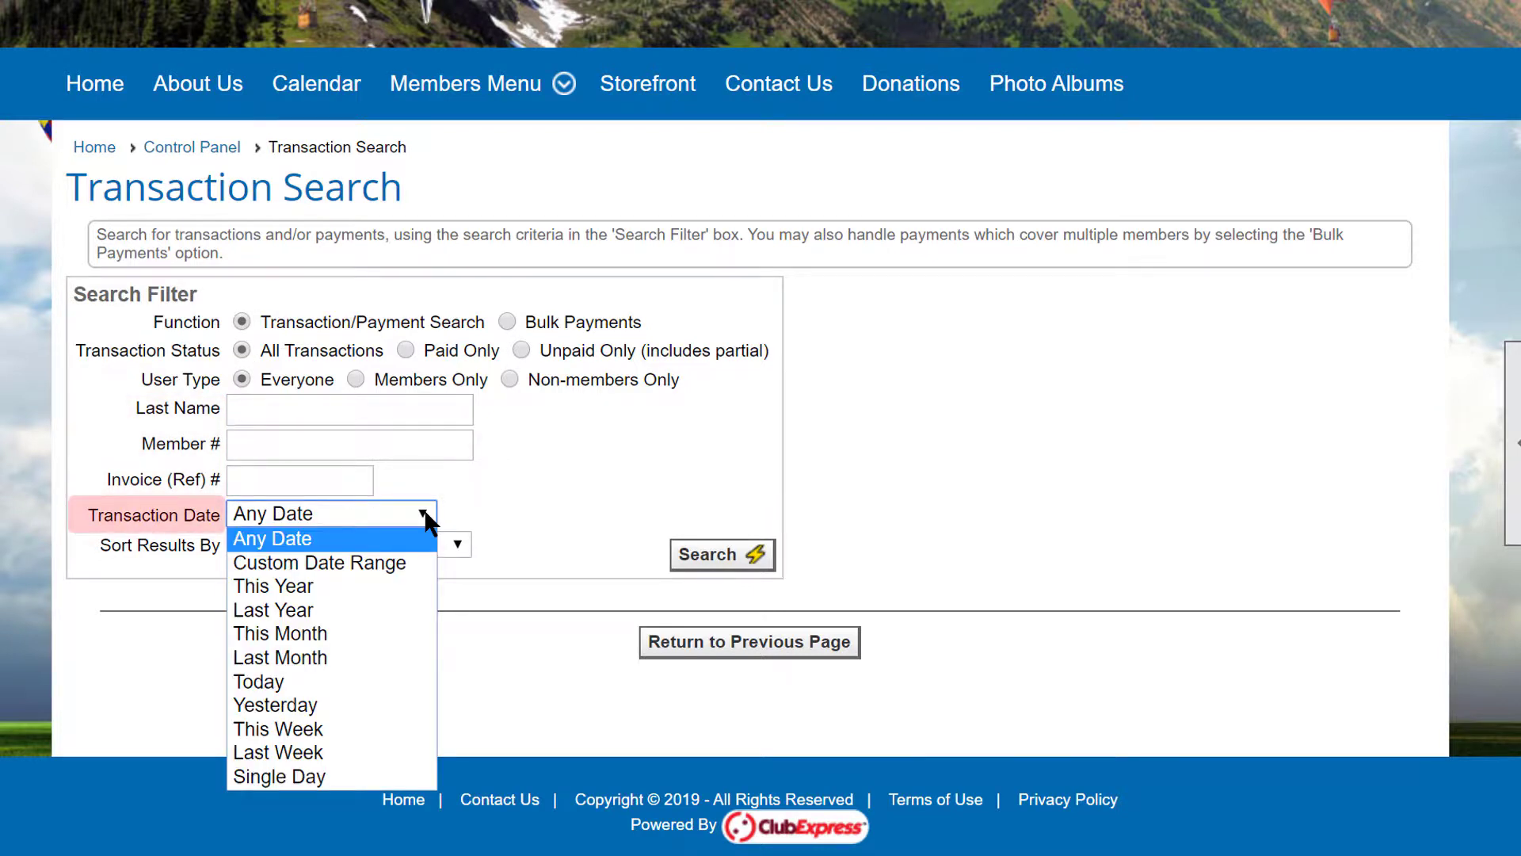
click(380, 564)
click(350, 545)
text(8/1/2019)
click(533, 543)
click(640, 544)
click(673, 704)
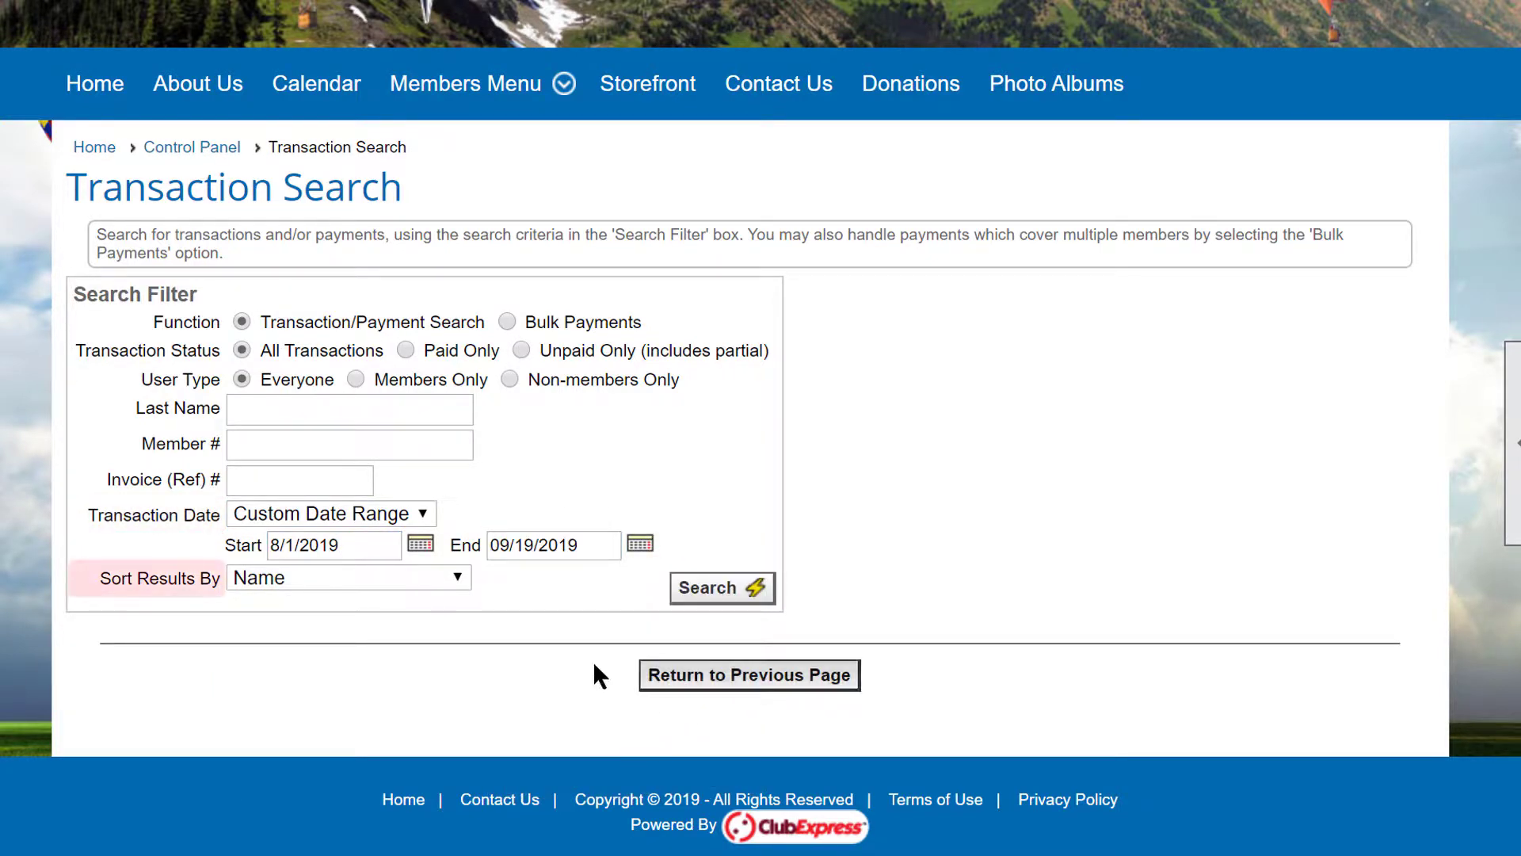
click(462, 586)
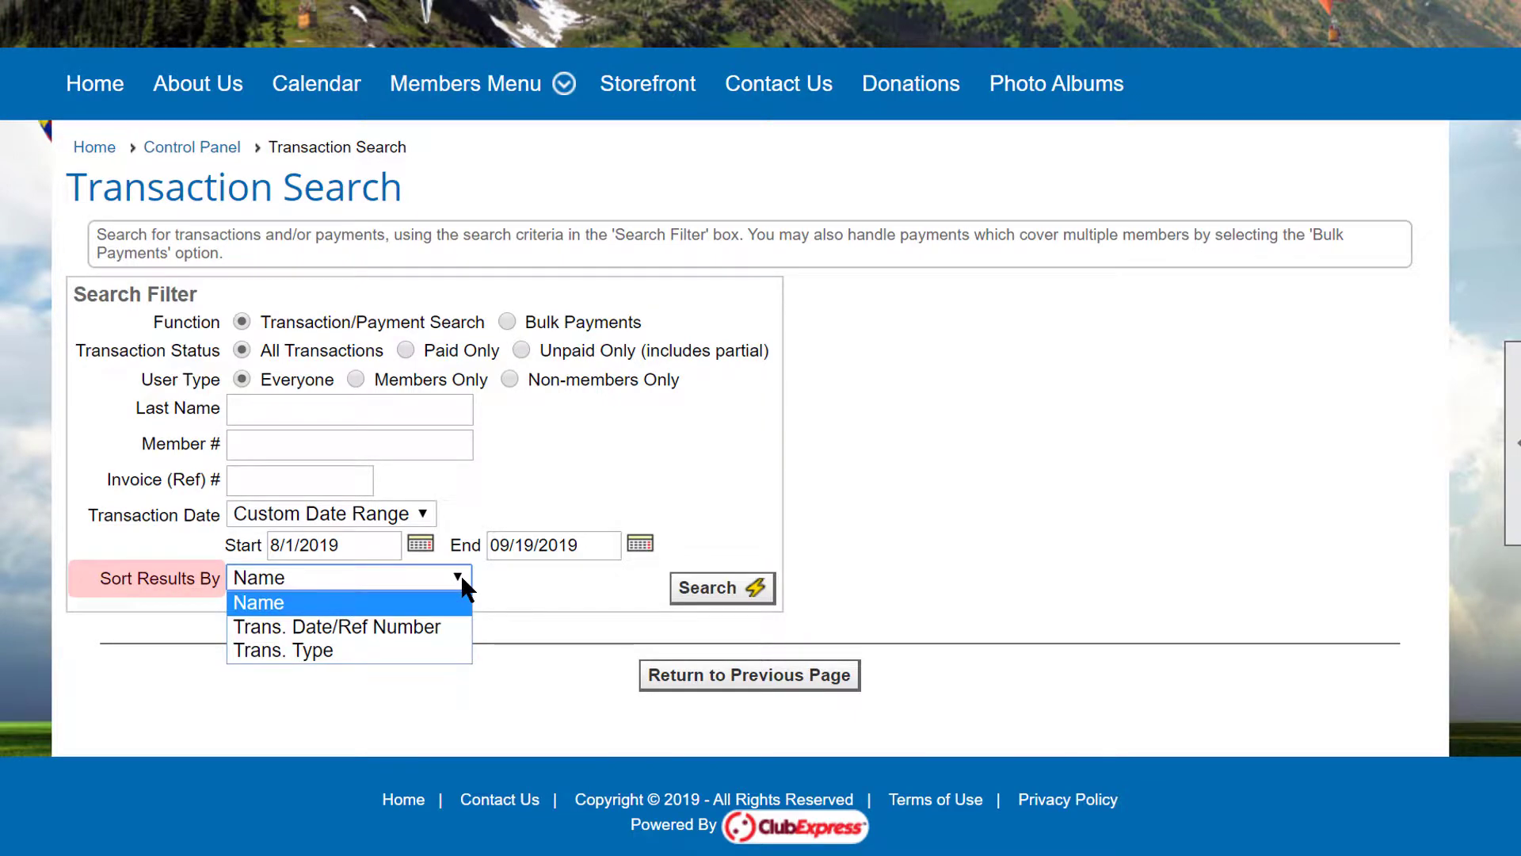
click(463, 586)
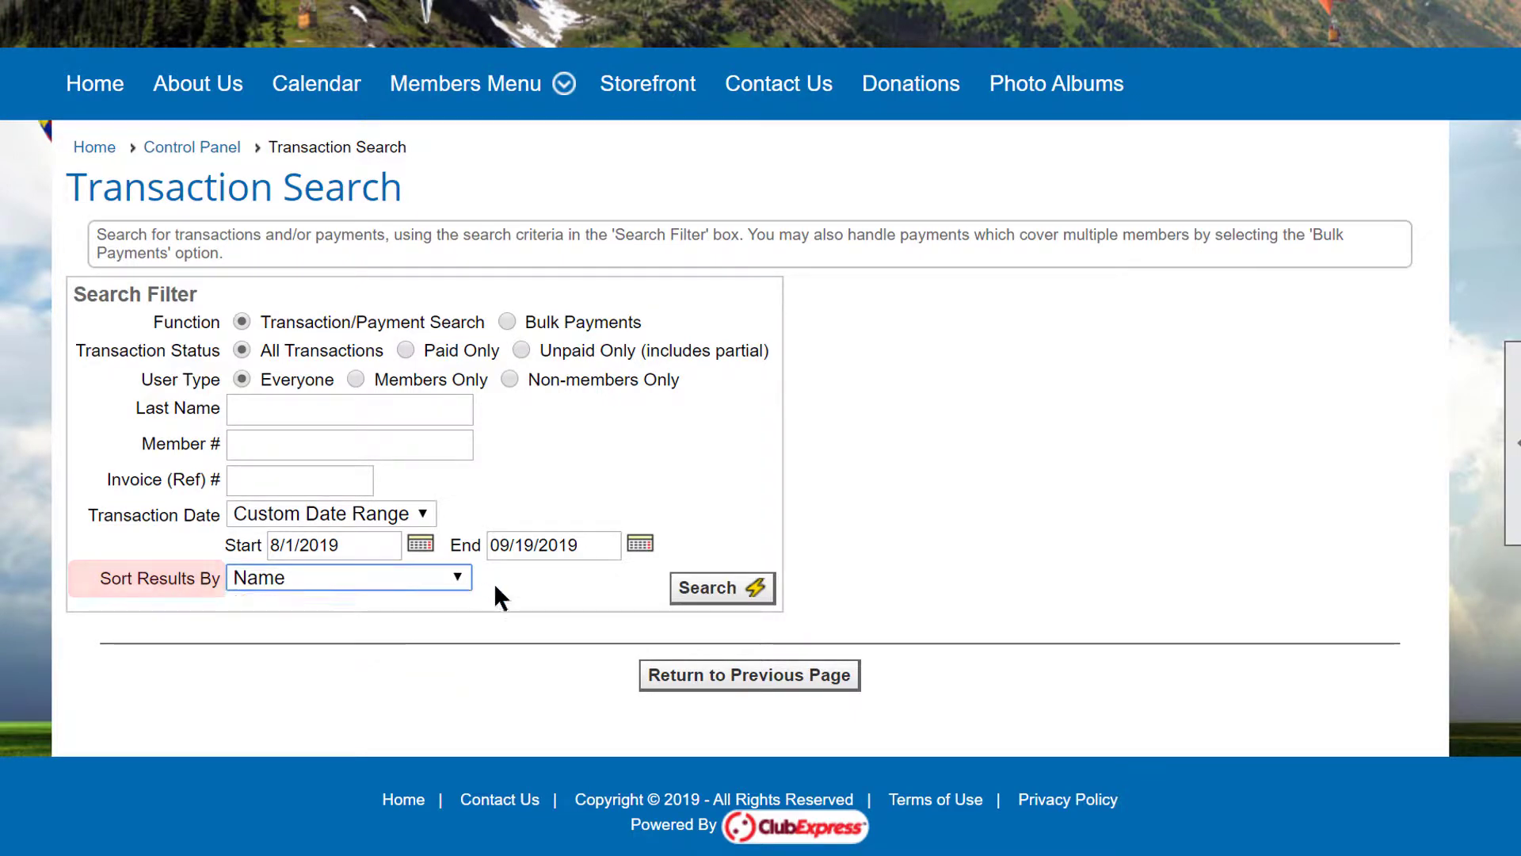
- Run the search, review the 88 results across 3 pages, and close a receipt
click(749, 593)
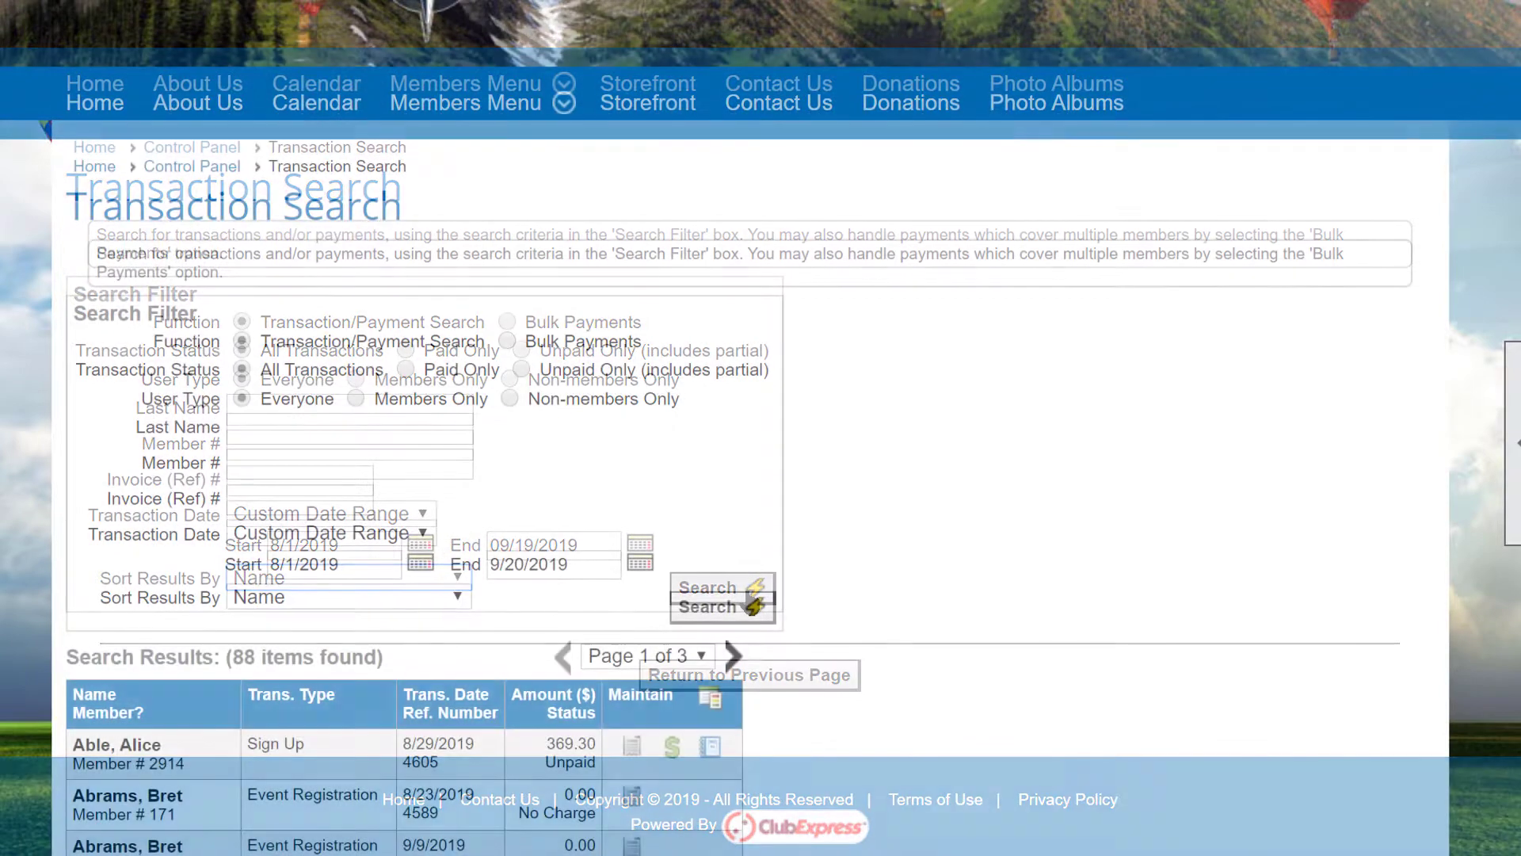
scroll(424, 428, down, 5)
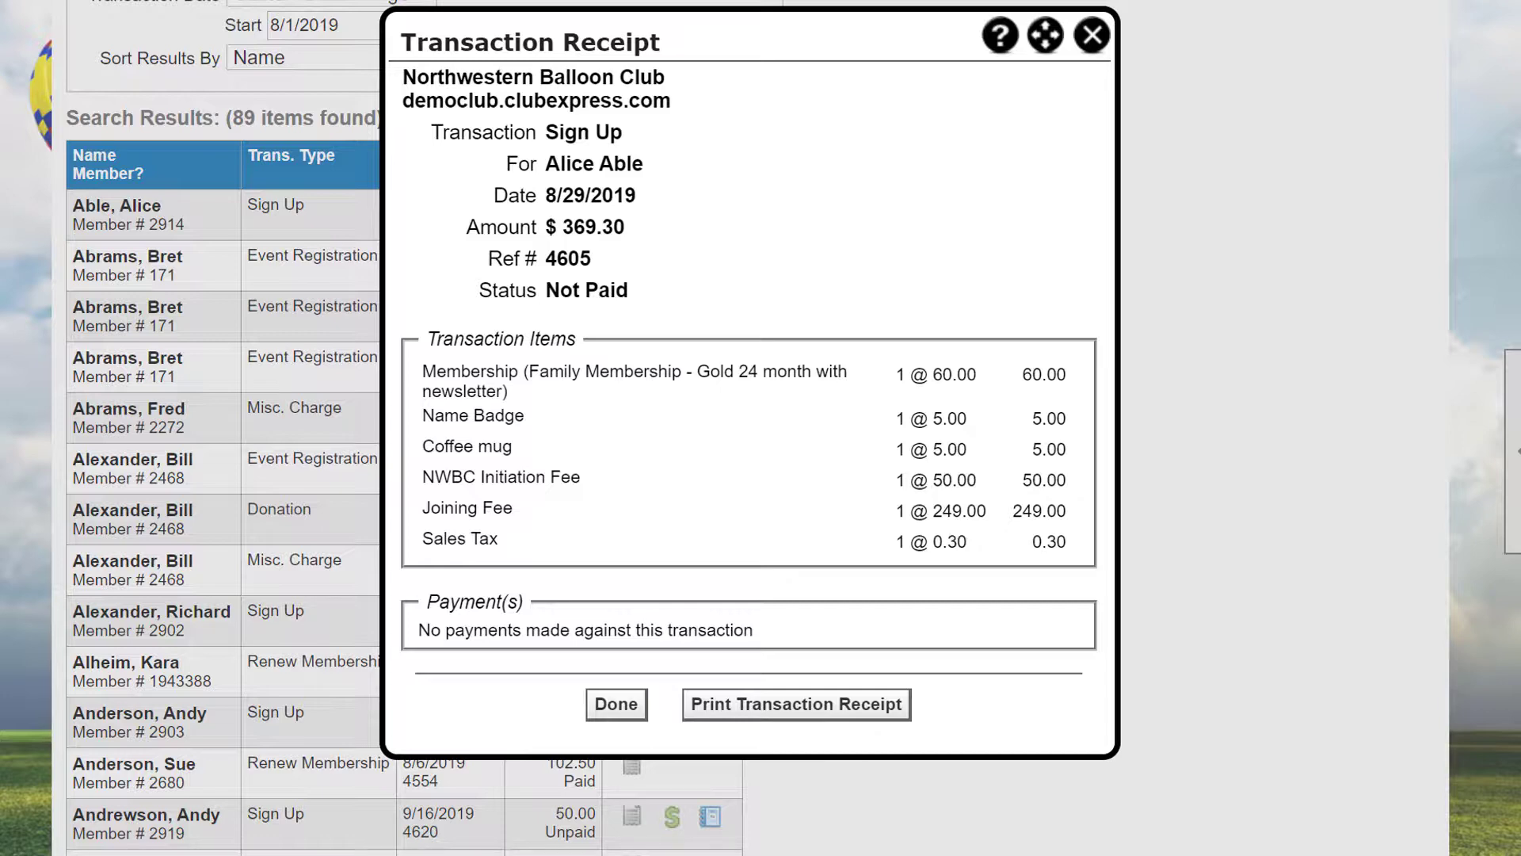
key(Escape)
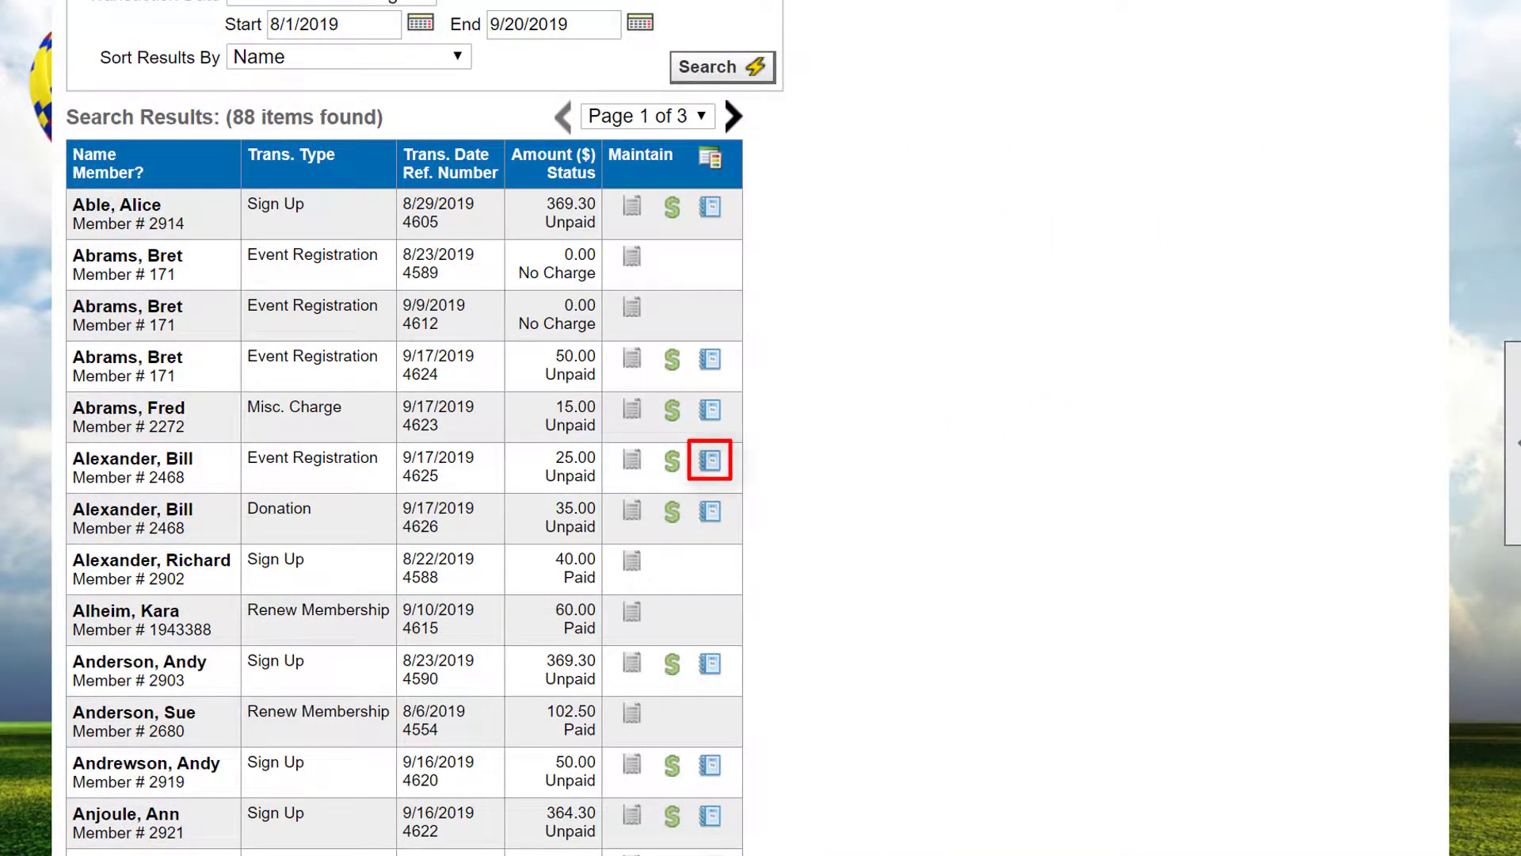
- Generate a PDF member invoice for the #9 double window envelope transaction
click(727, 461)
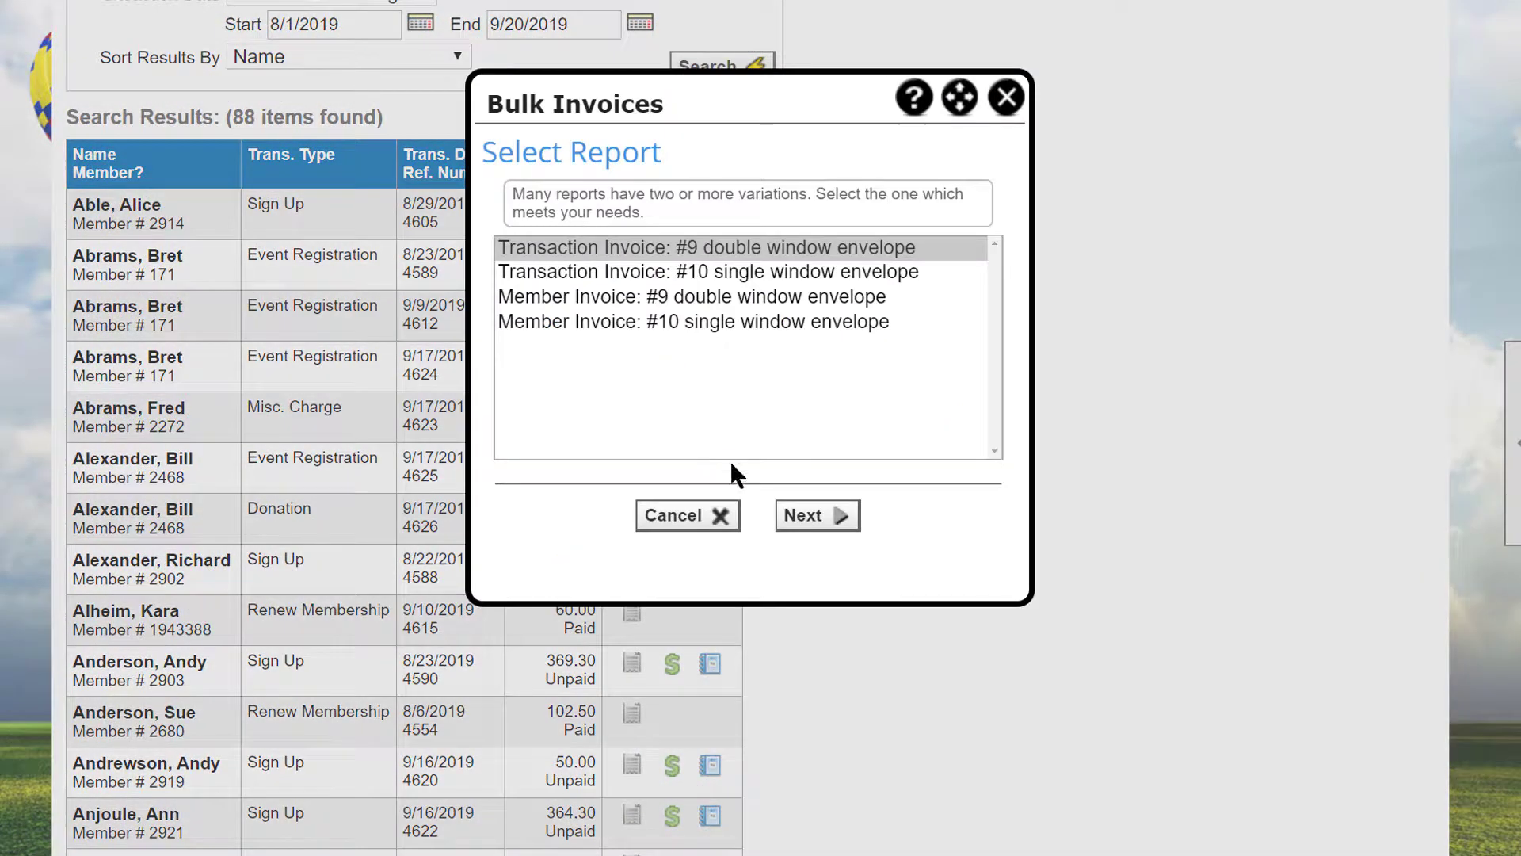
click(820, 516)
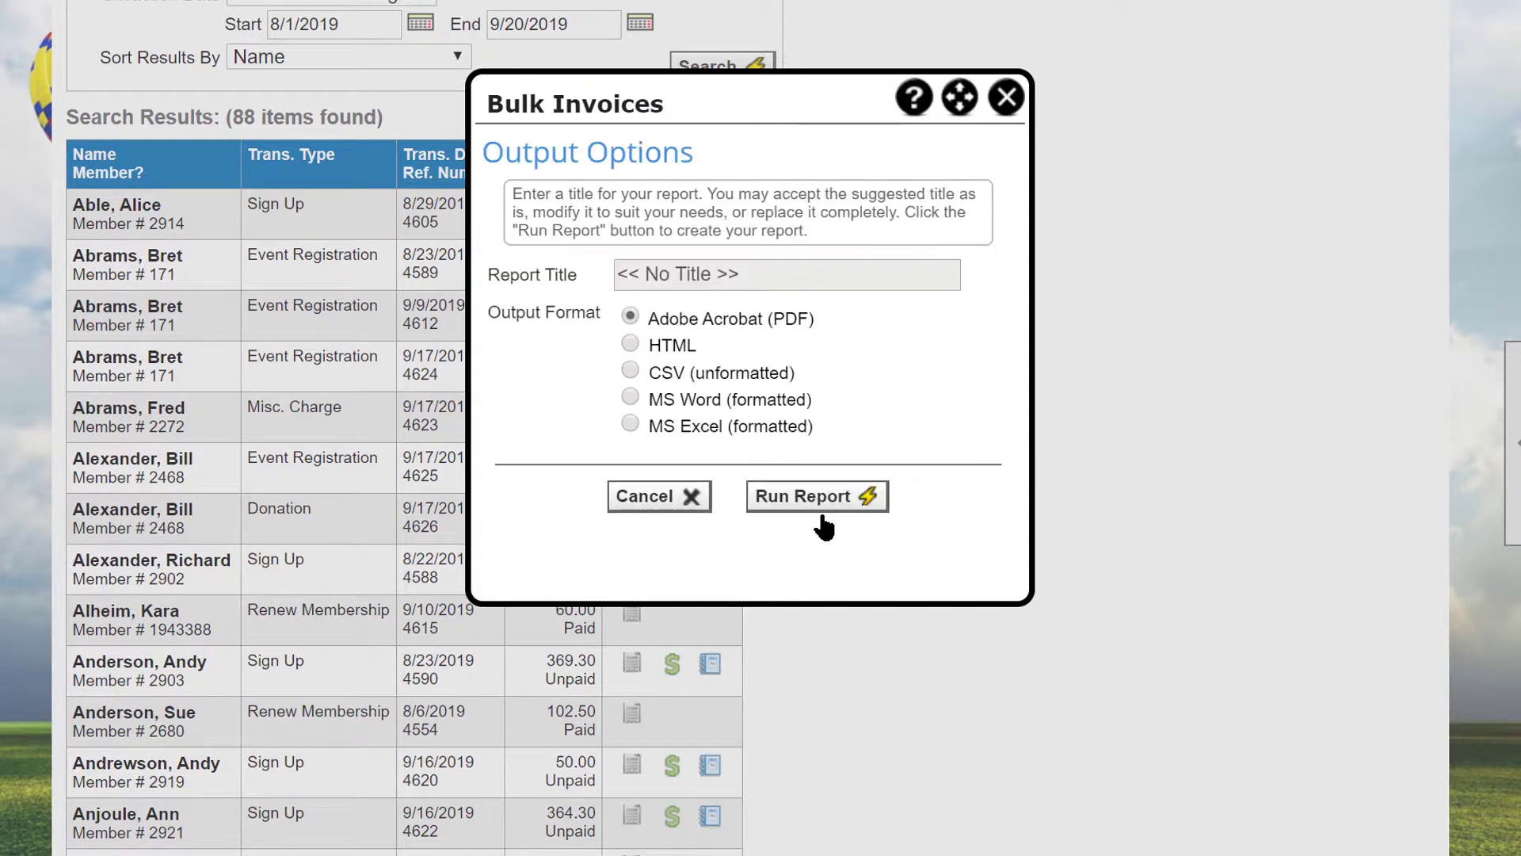
click(821, 515)
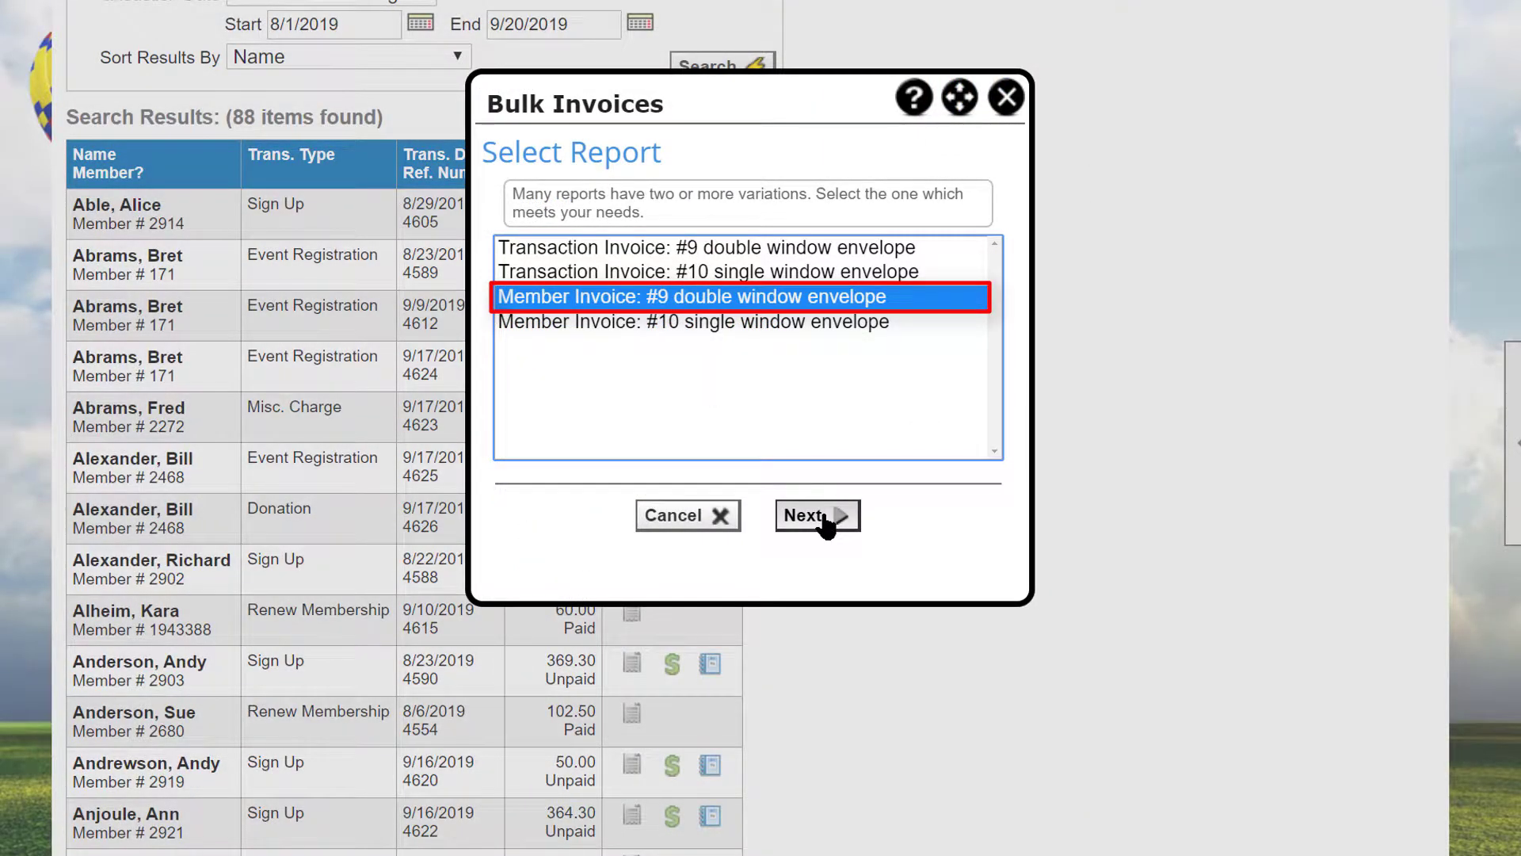
click(824, 519)
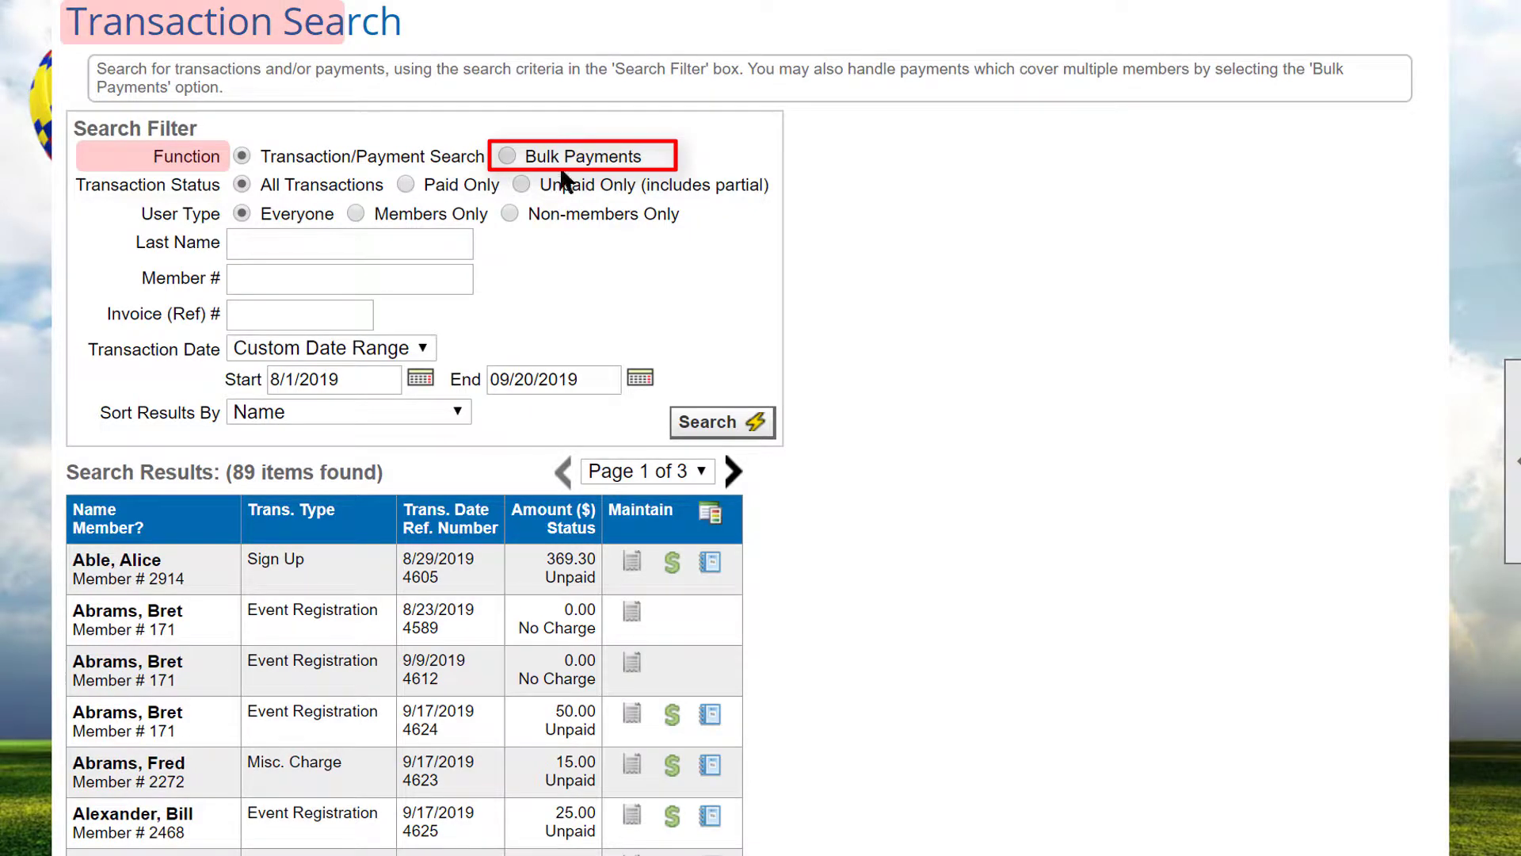
- Search bulk payments and select the 50.00, 25.00, 35.00 and 369.30 transactions
click(507, 156)
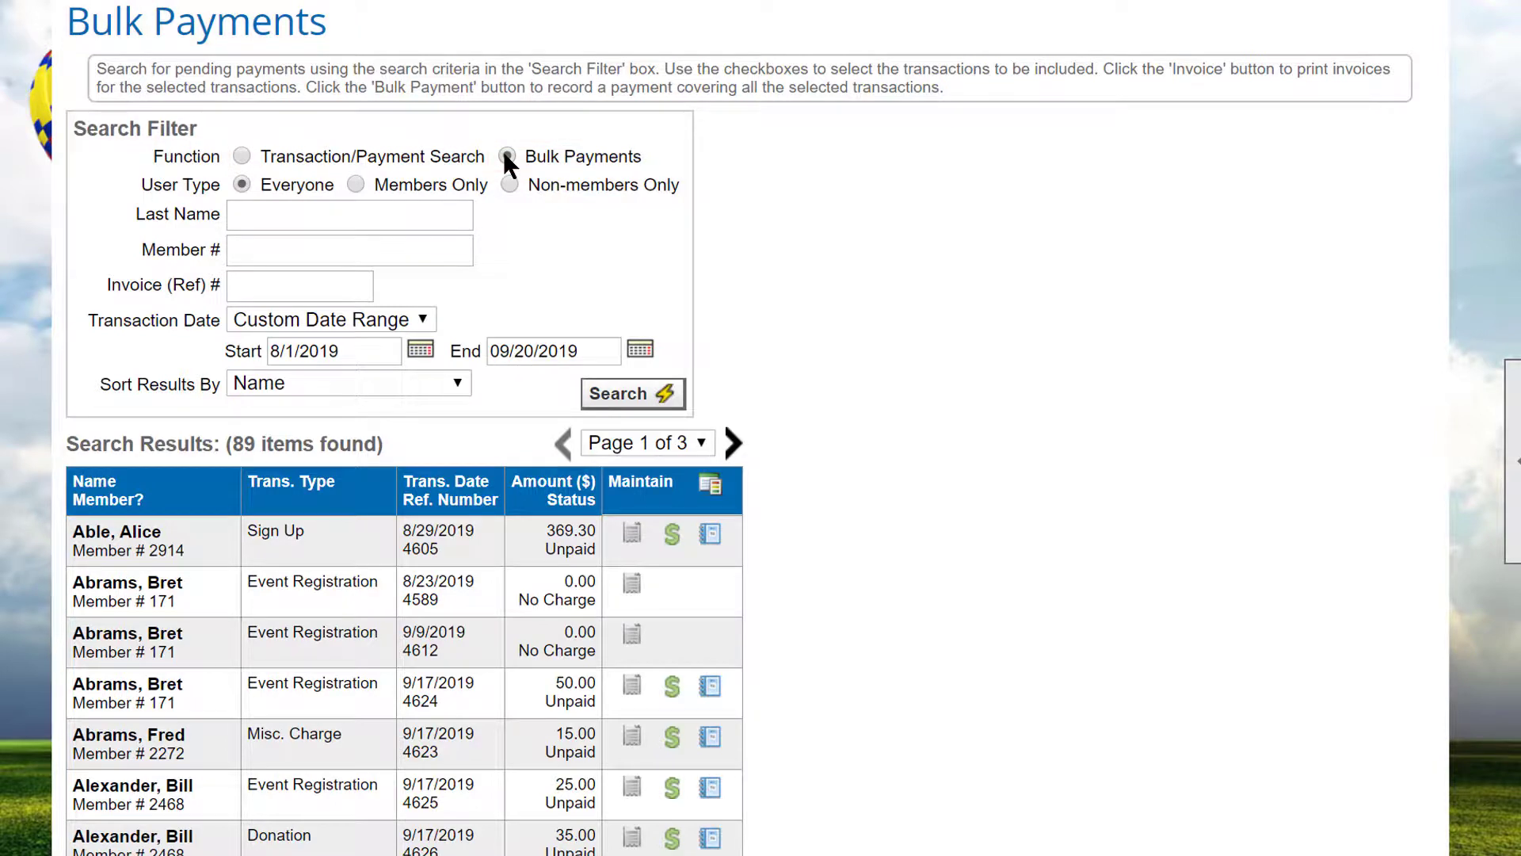
click(625, 396)
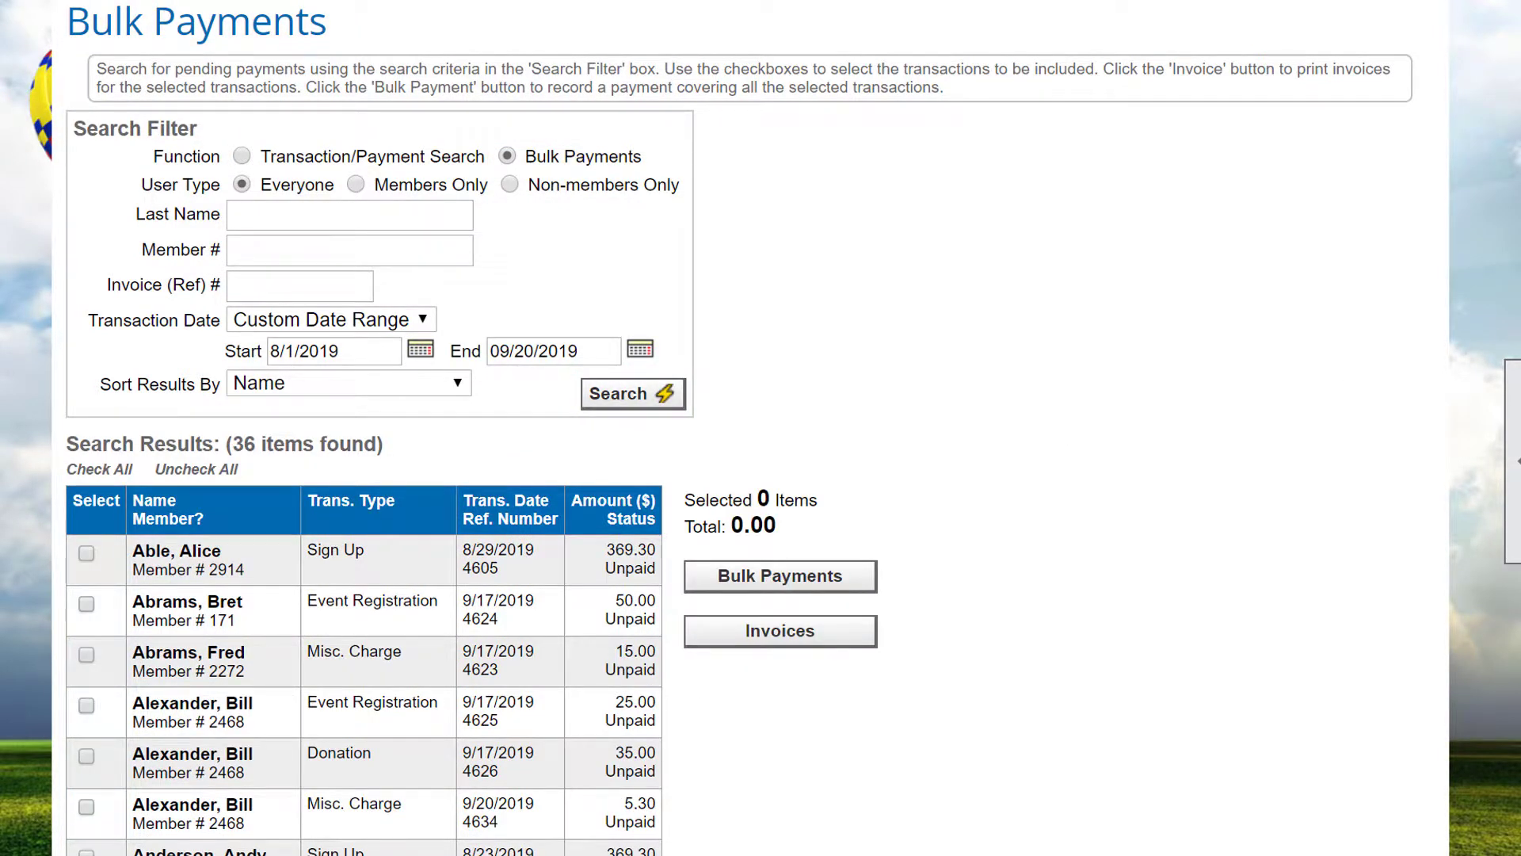
scroll(365, 475, down, 5)
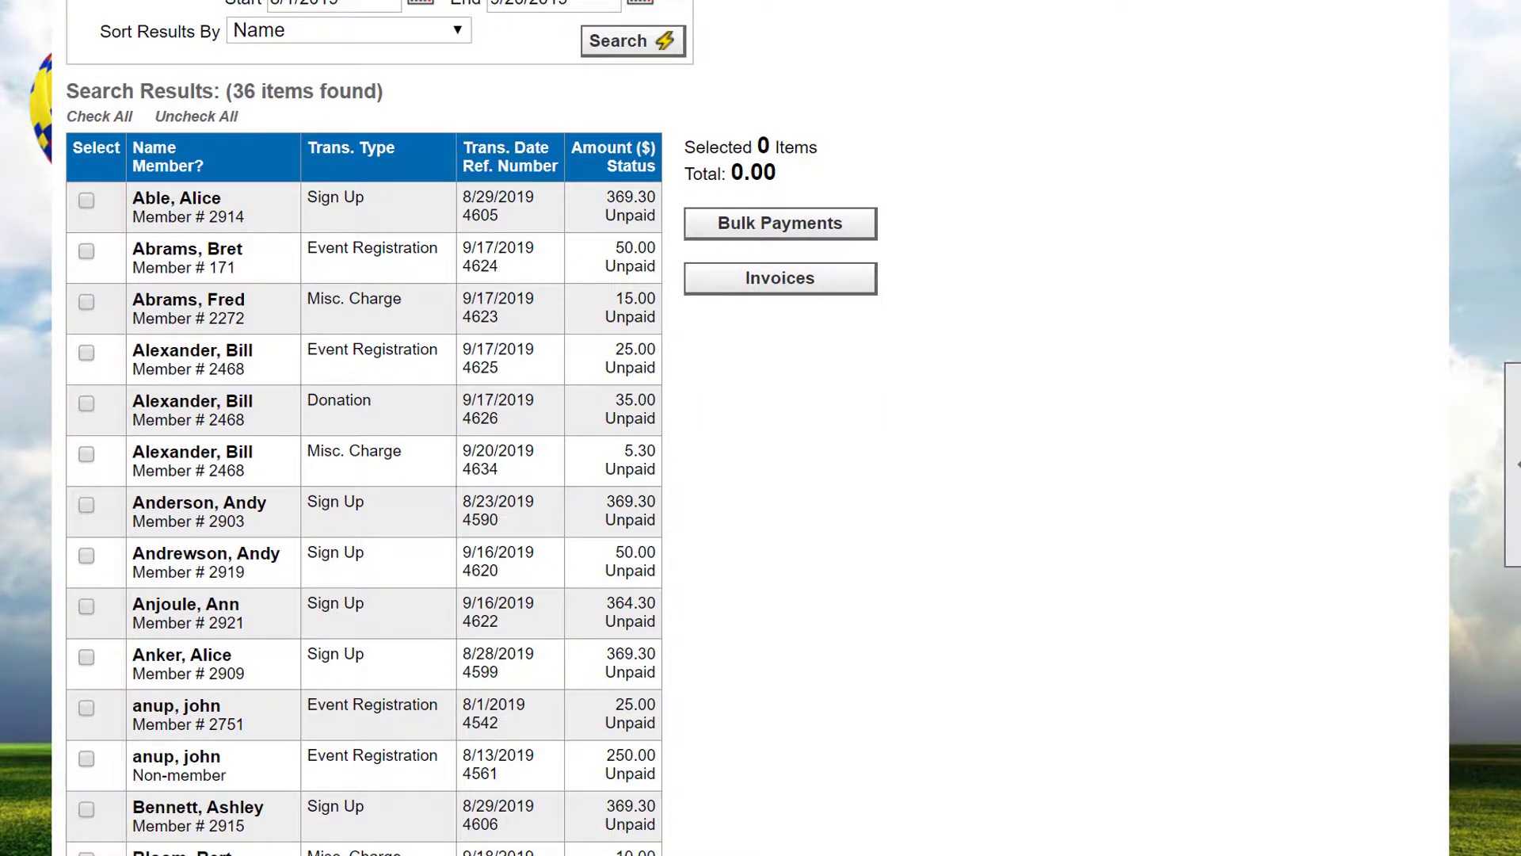
click(87, 249)
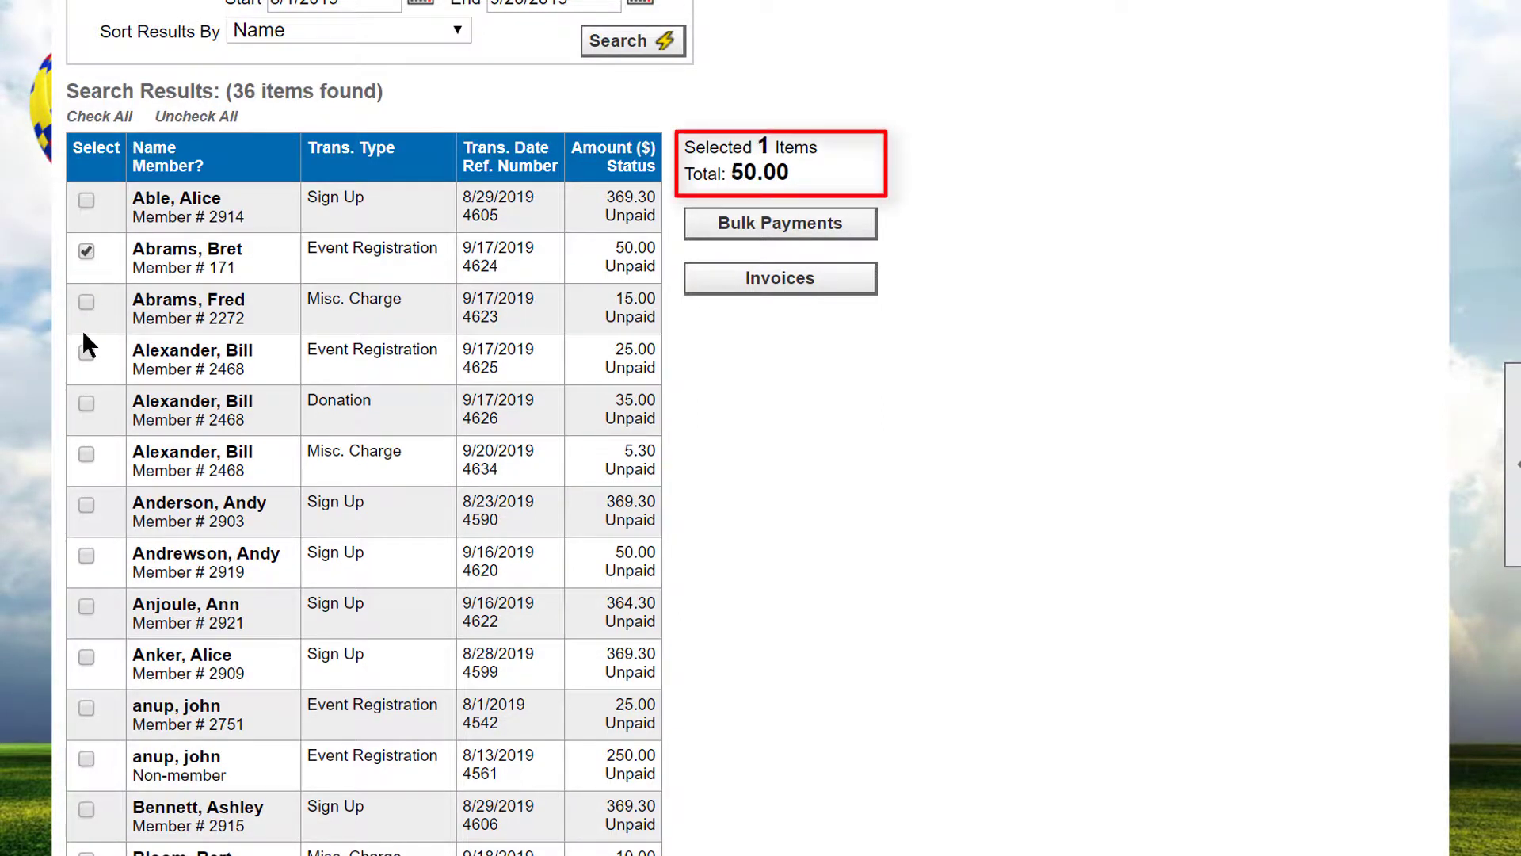
click(86, 352)
click(84, 401)
click(85, 503)
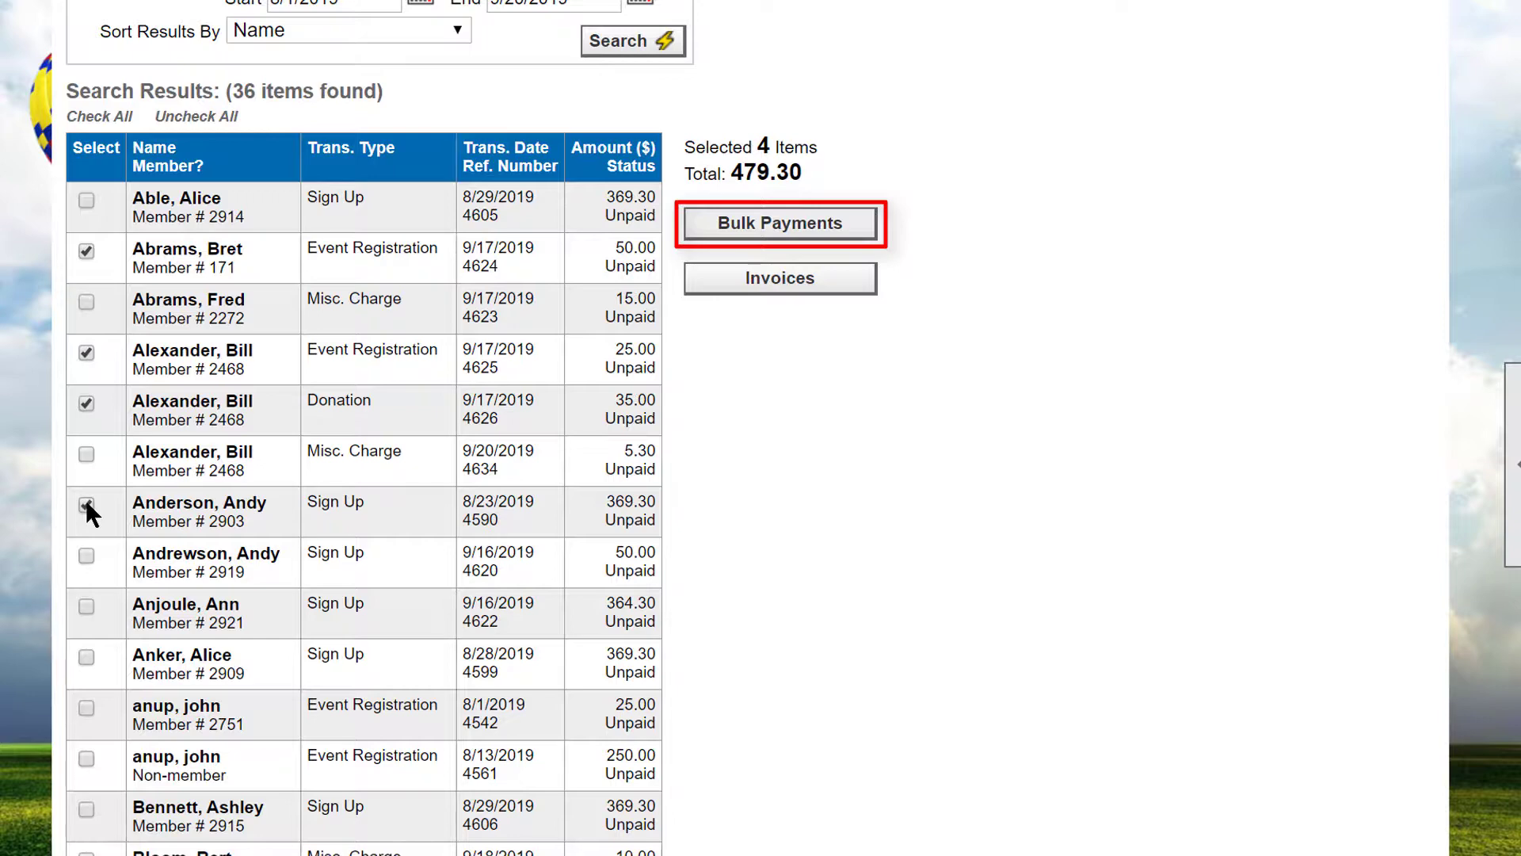
- Apply one bulk payment with check number 12345 to the selected transactions
click(814, 235)
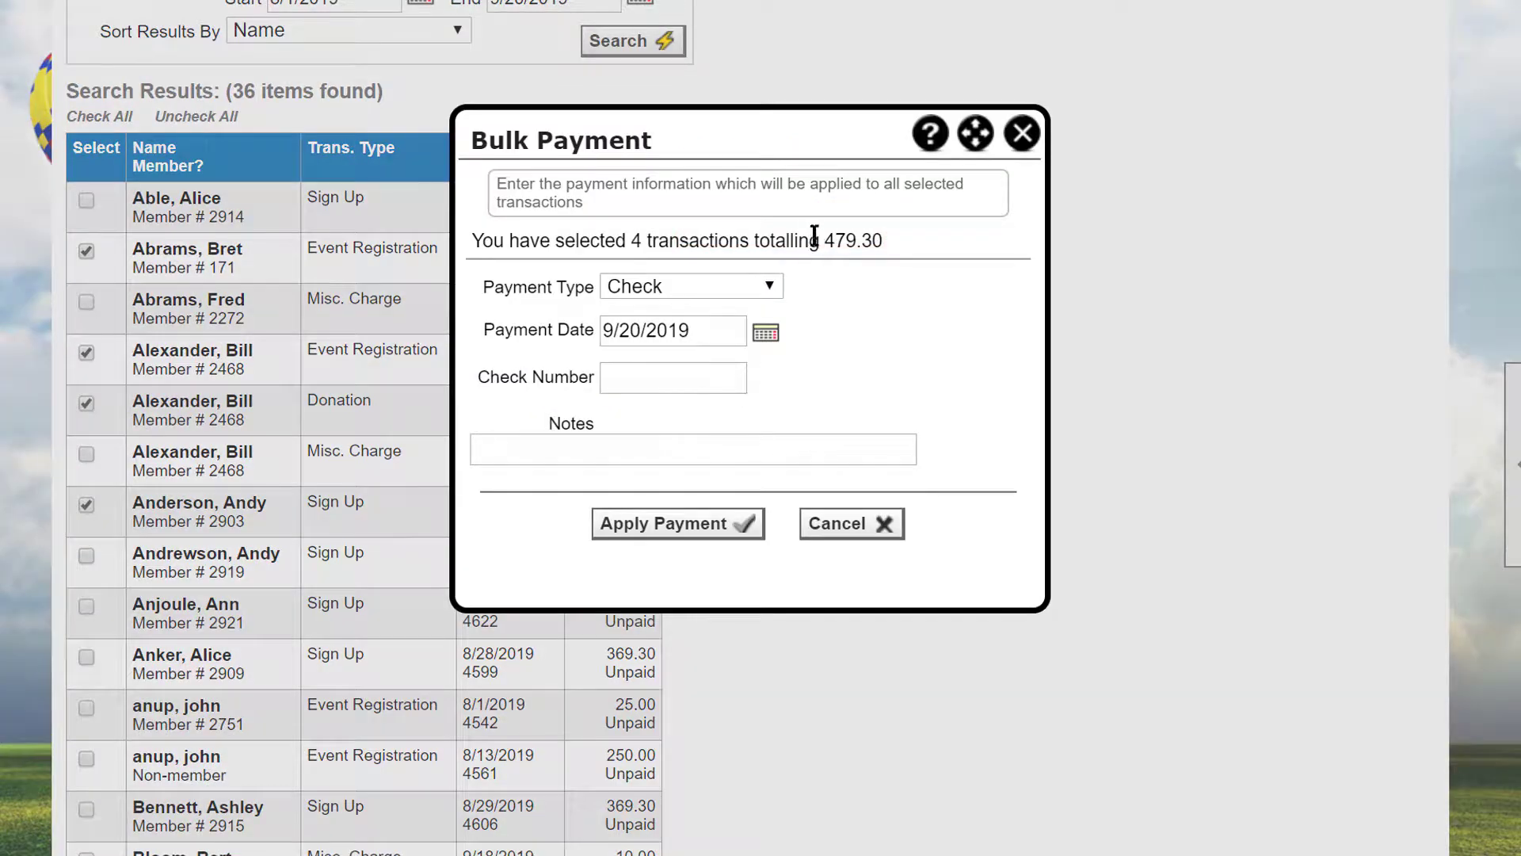
click(653, 384)
text(12345)
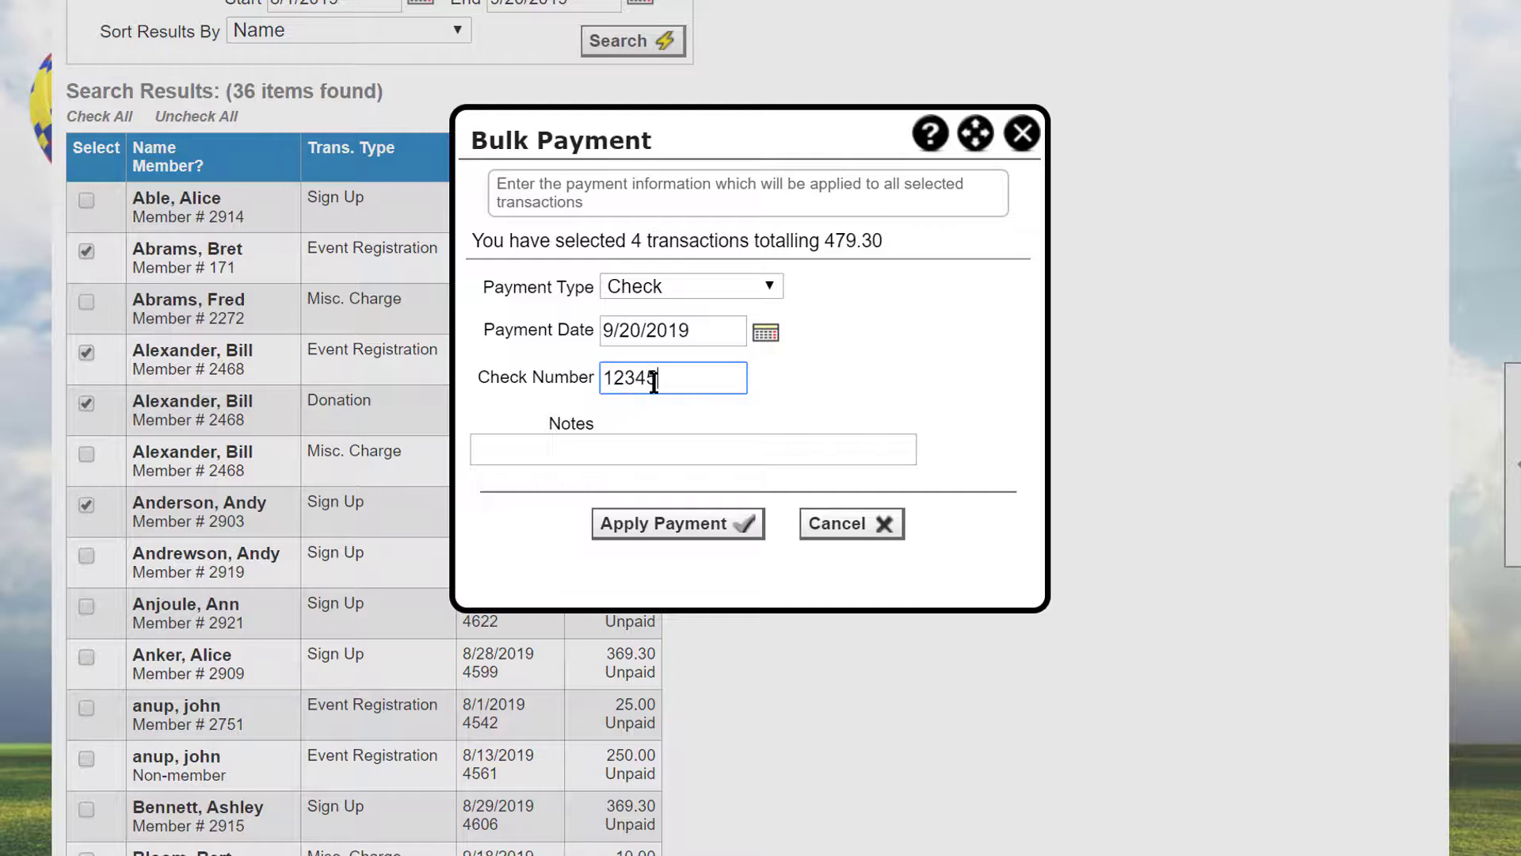
click(722, 537)
click(722, 539)
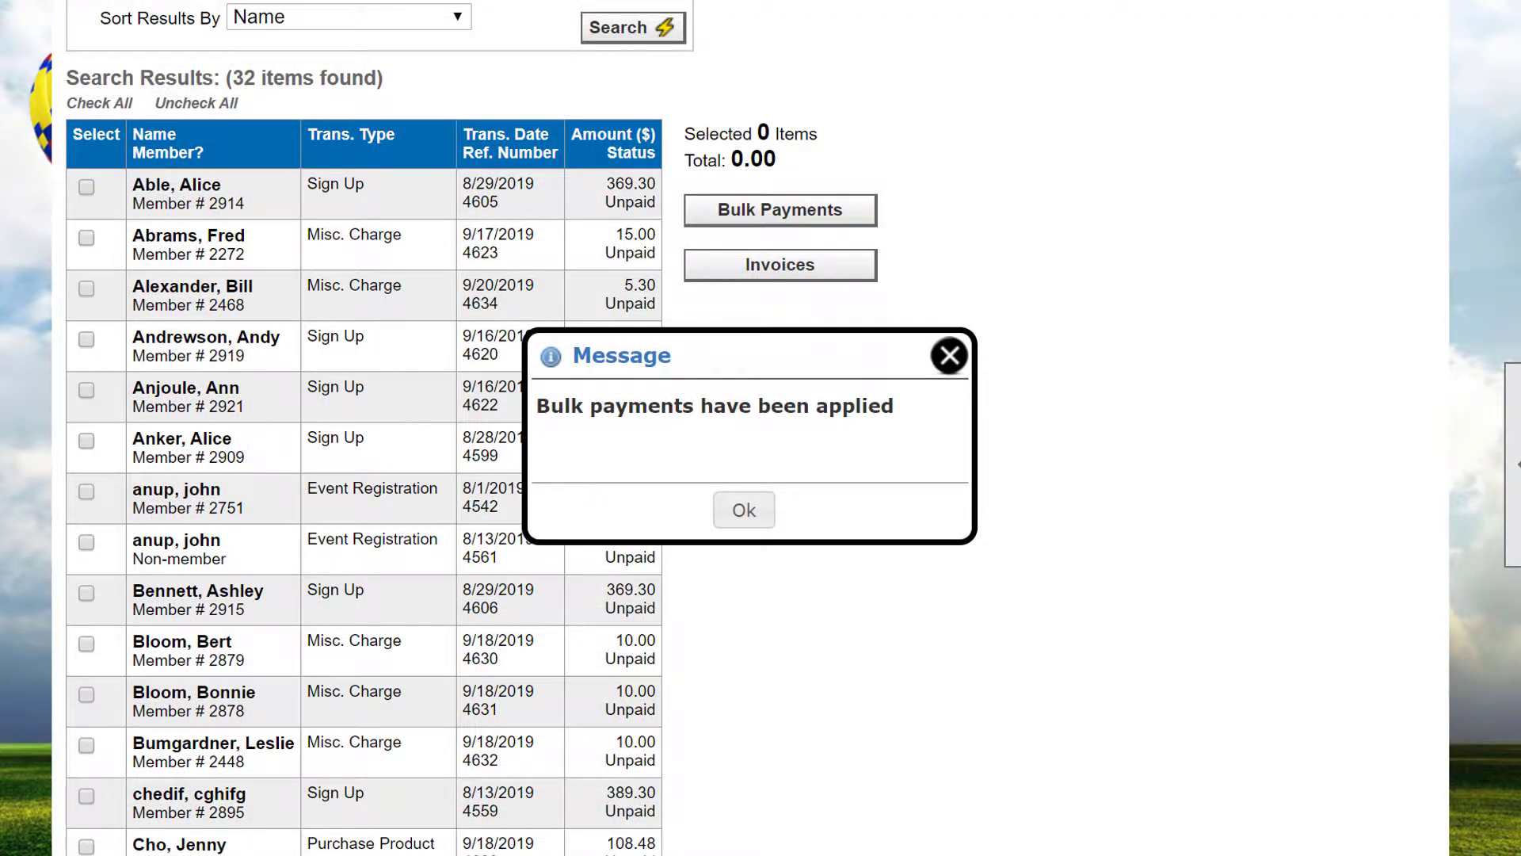
key(Return)
- Produce a Grouped Invoice for the 369.30, 5.30 and 364.30 transactions
click(86, 193)
click(87, 295)
click(86, 395)
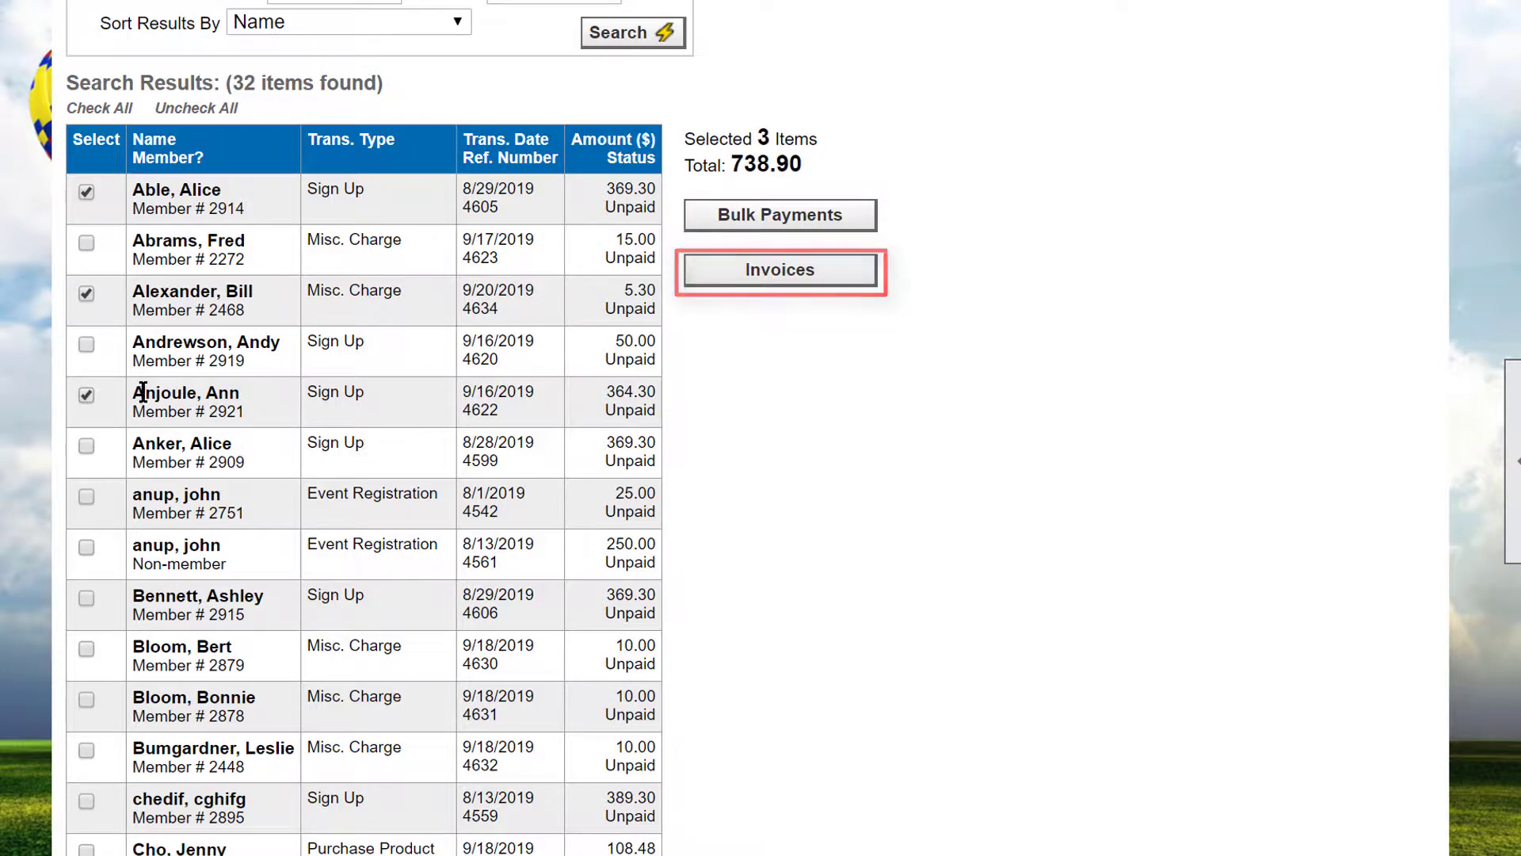
click(713, 271)
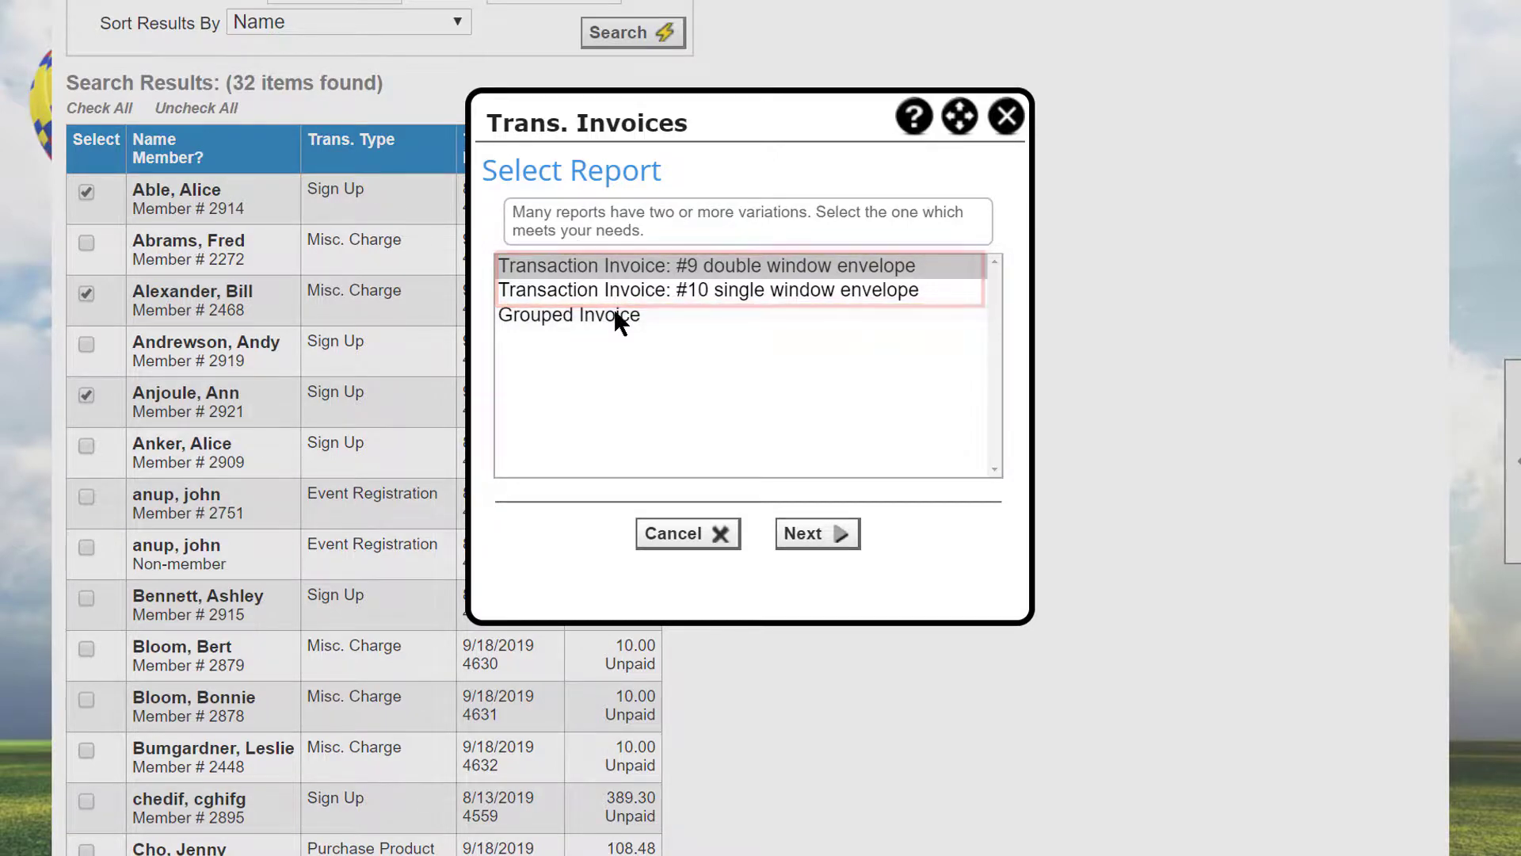
click(615, 314)
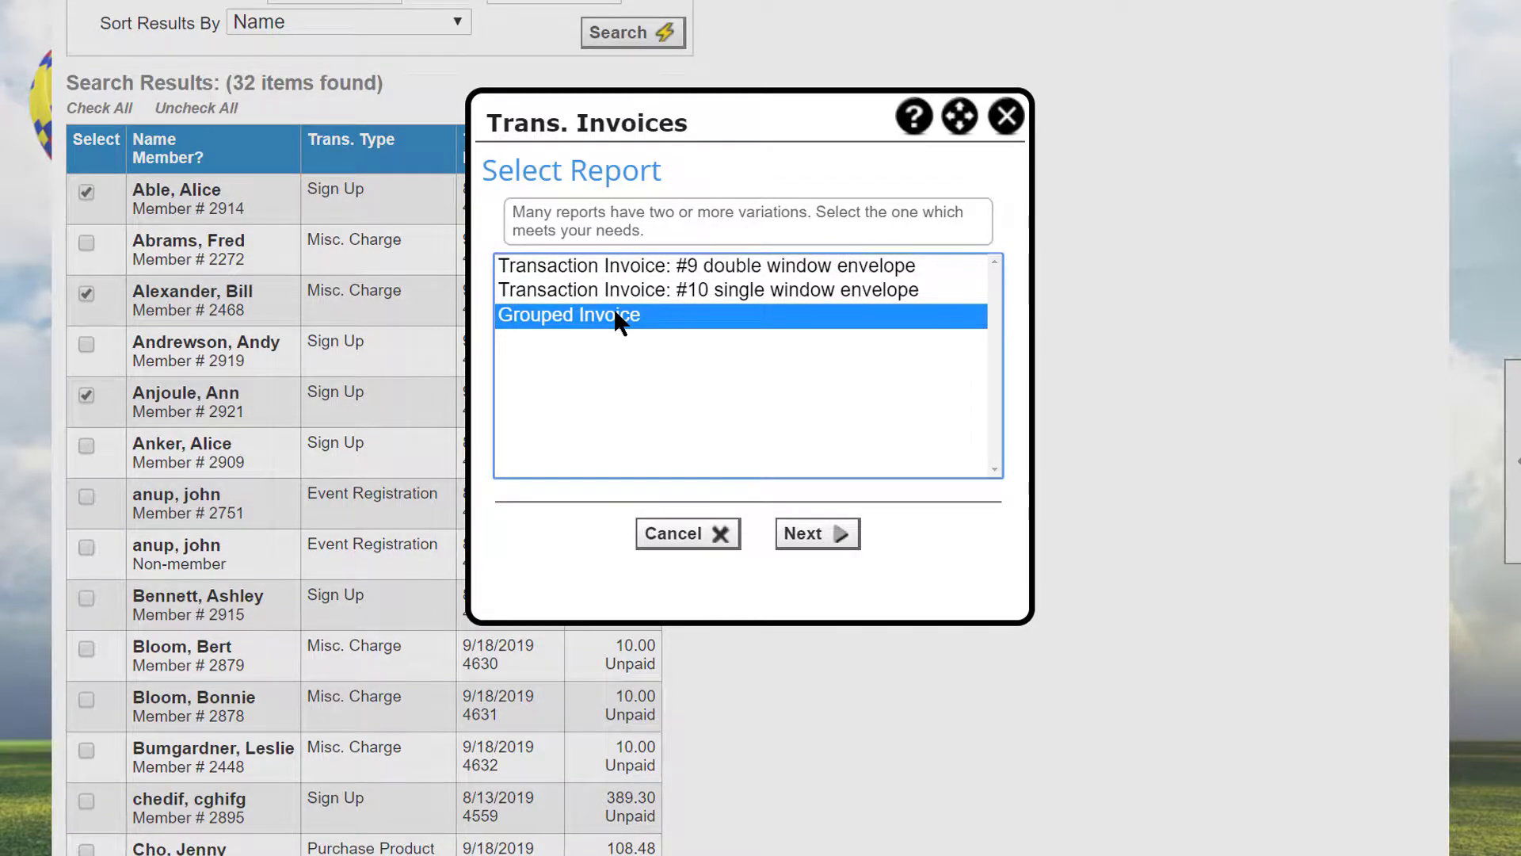
click(819, 532)
click(824, 521)
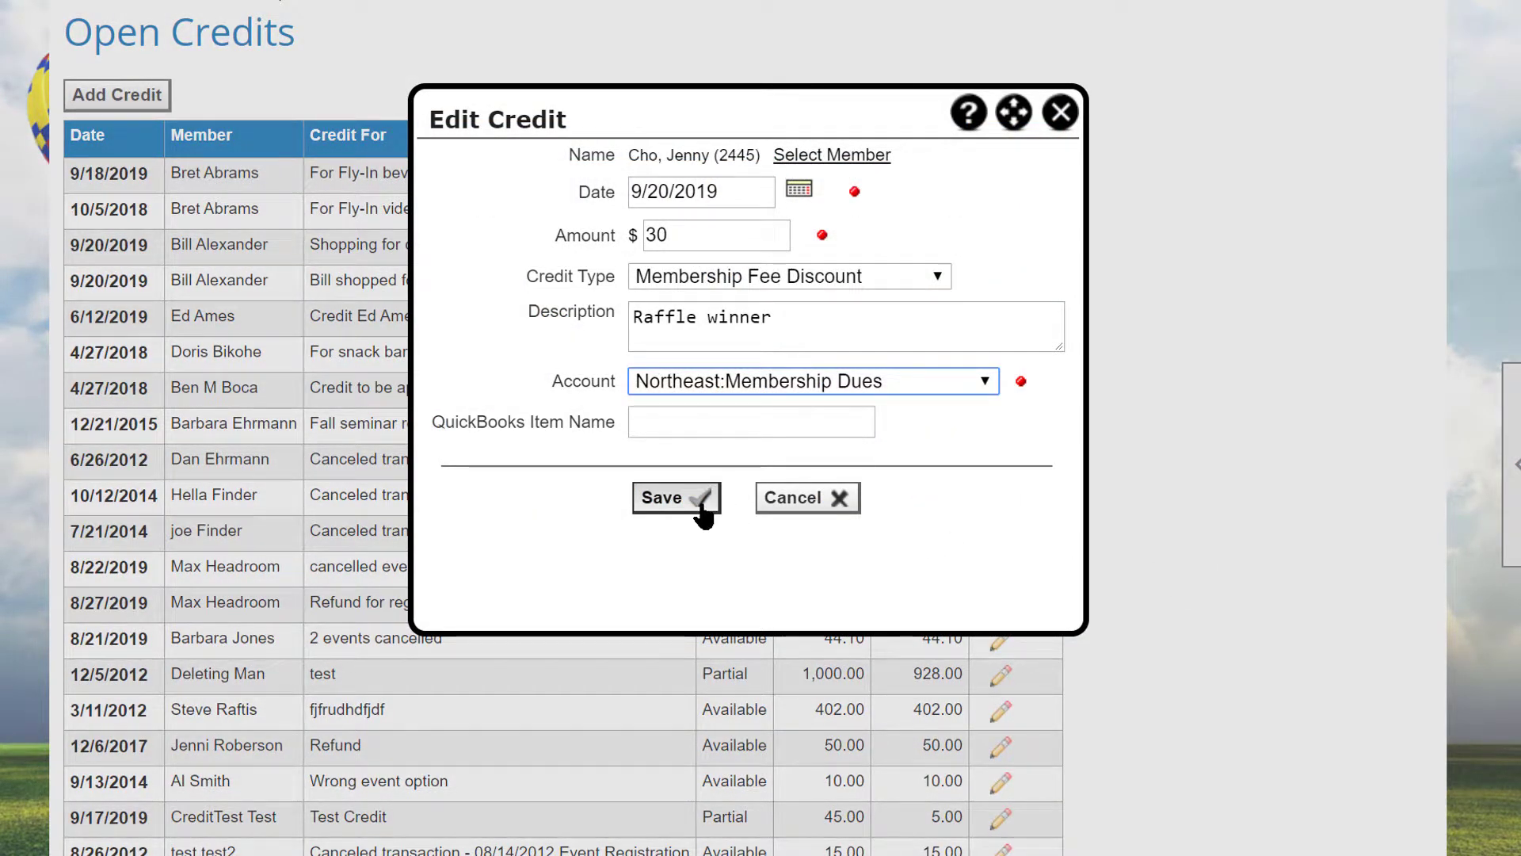
- Save the new 30.00 Raffle winner credit
click(700, 500)
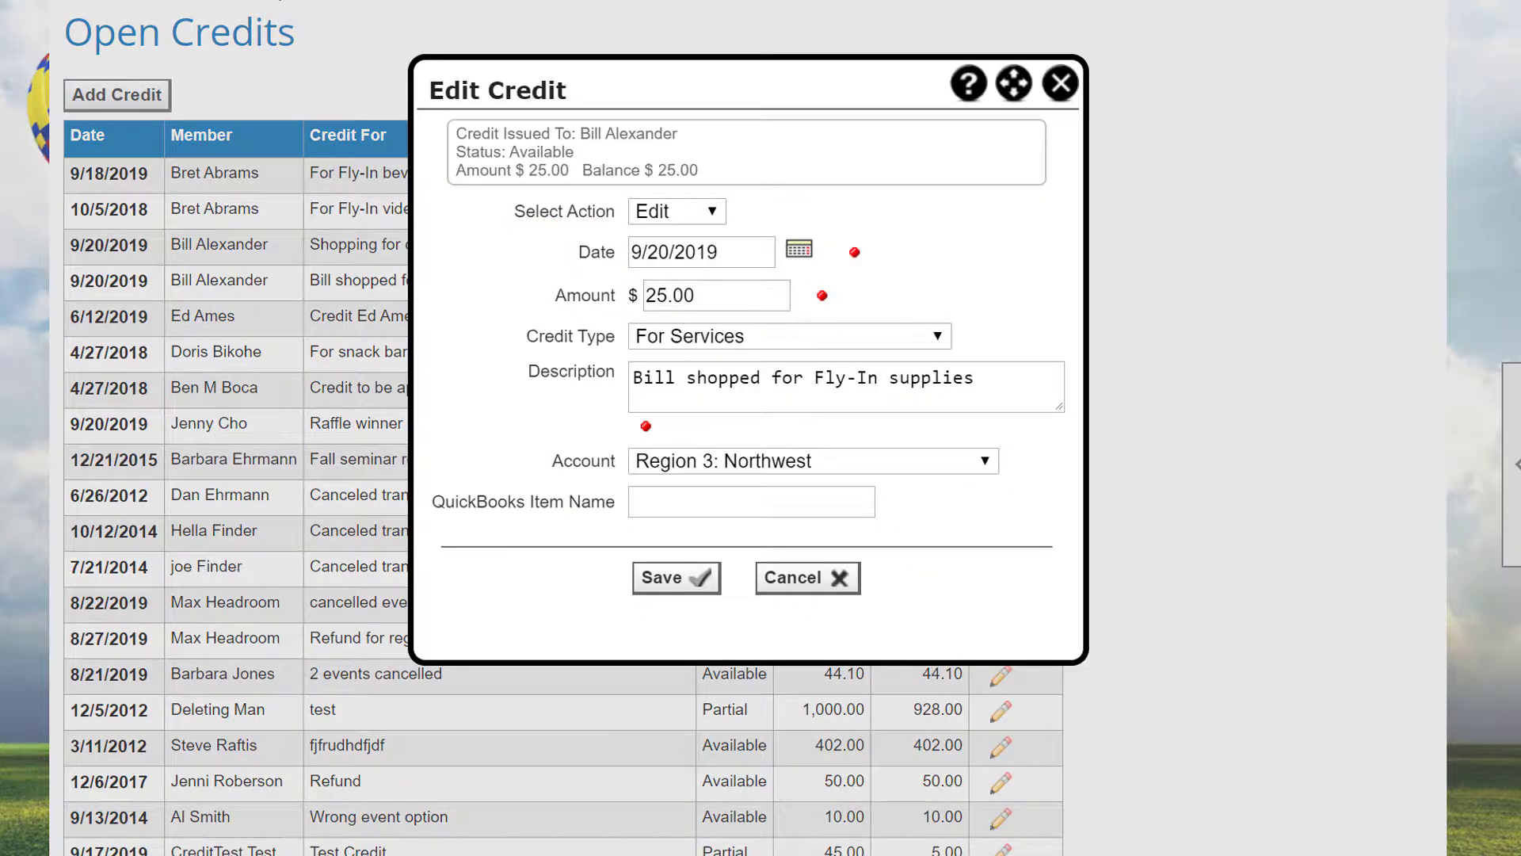
- Keep the Edit action and change the credit amount from 25.00 to 35.00, then save
click(712, 212)
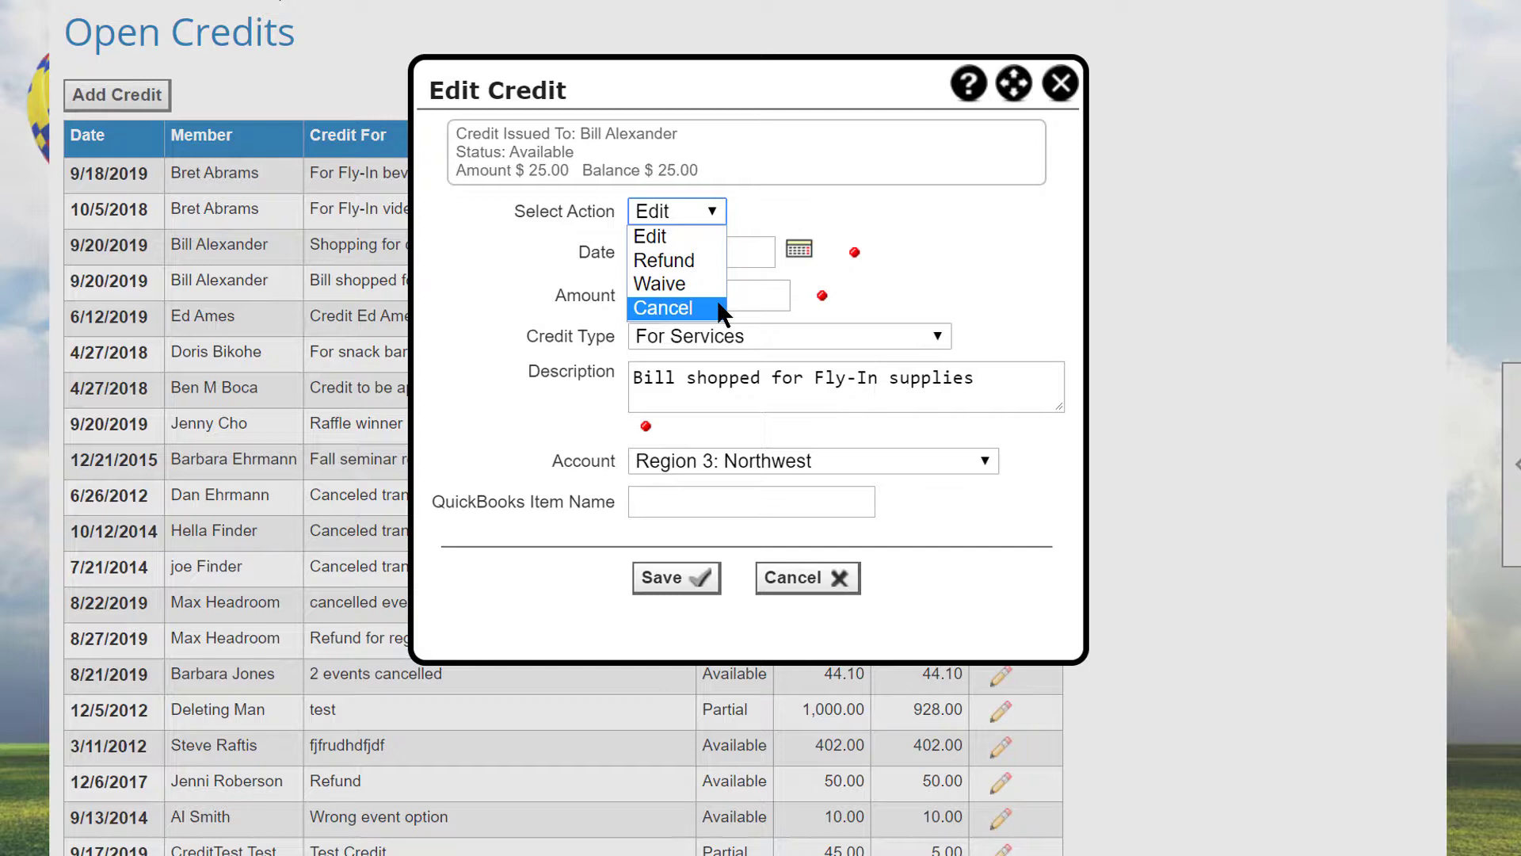
click(709, 238)
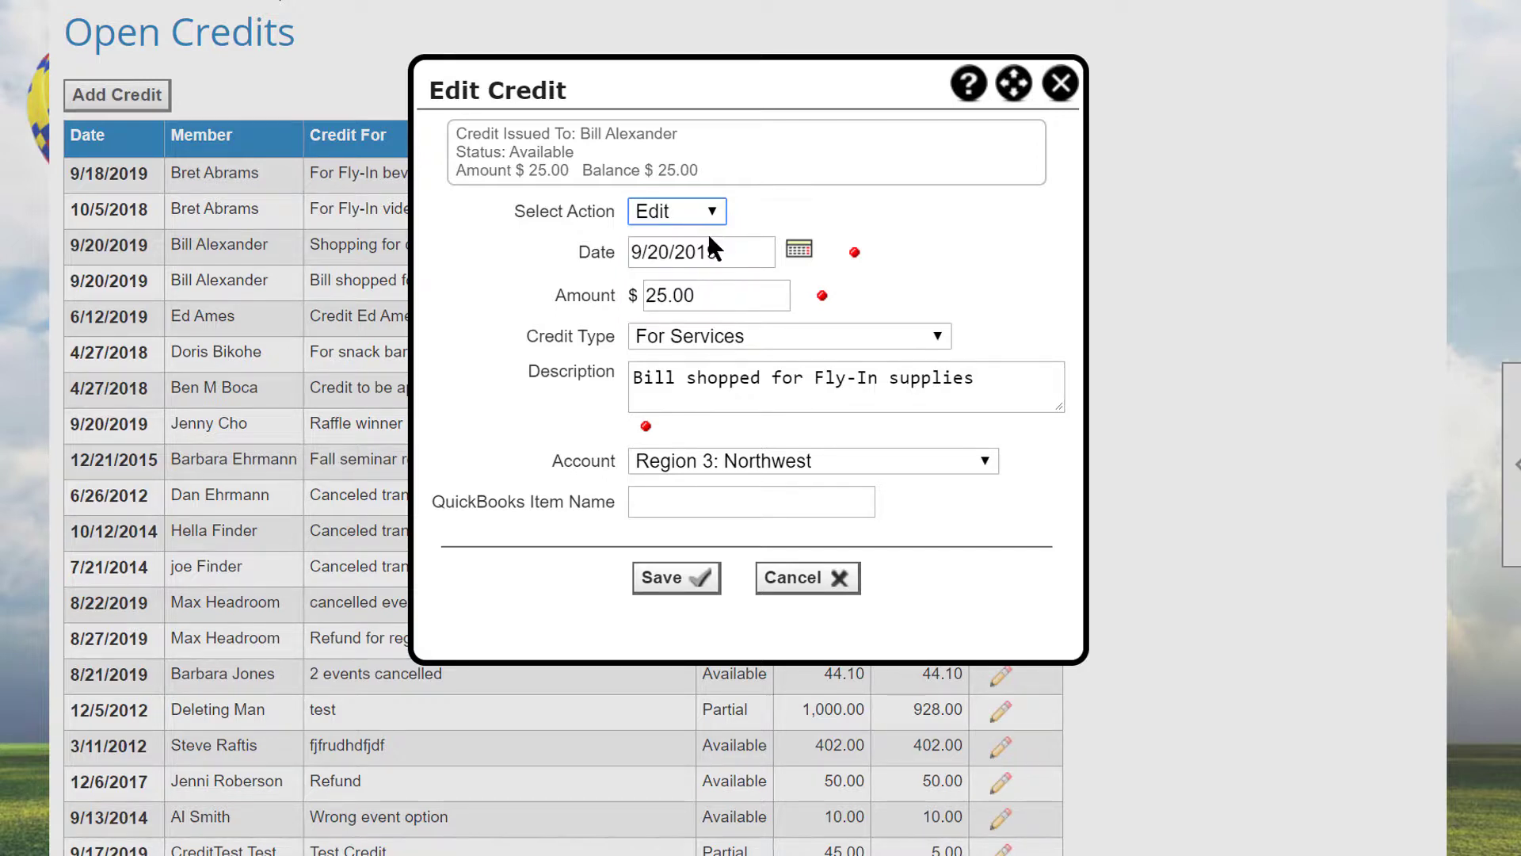
click(647, 295)
drag(647, 295, 658, 294)
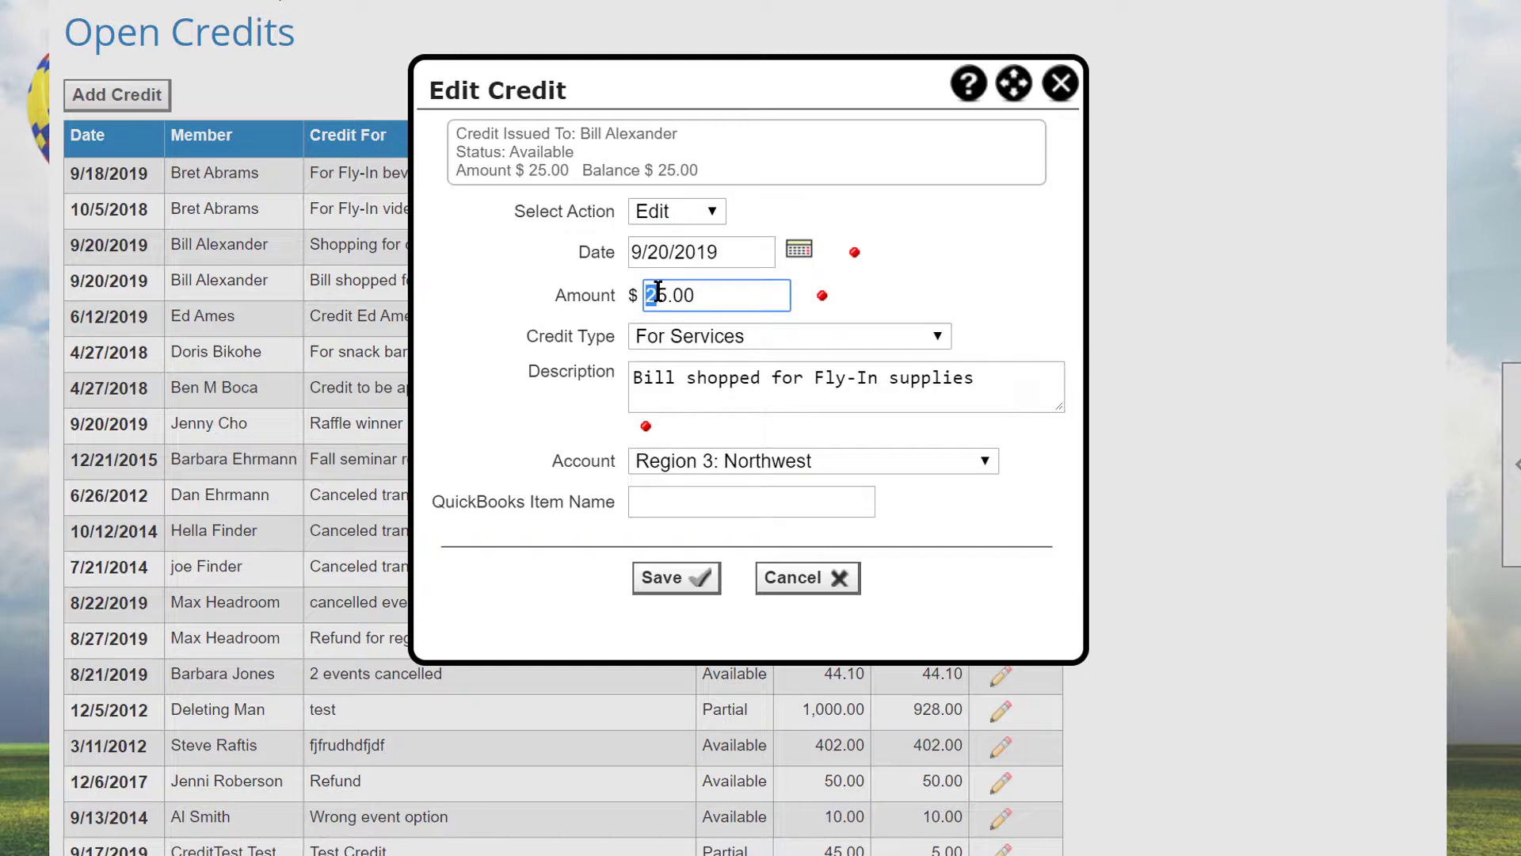
text(3)
click(678, 578)
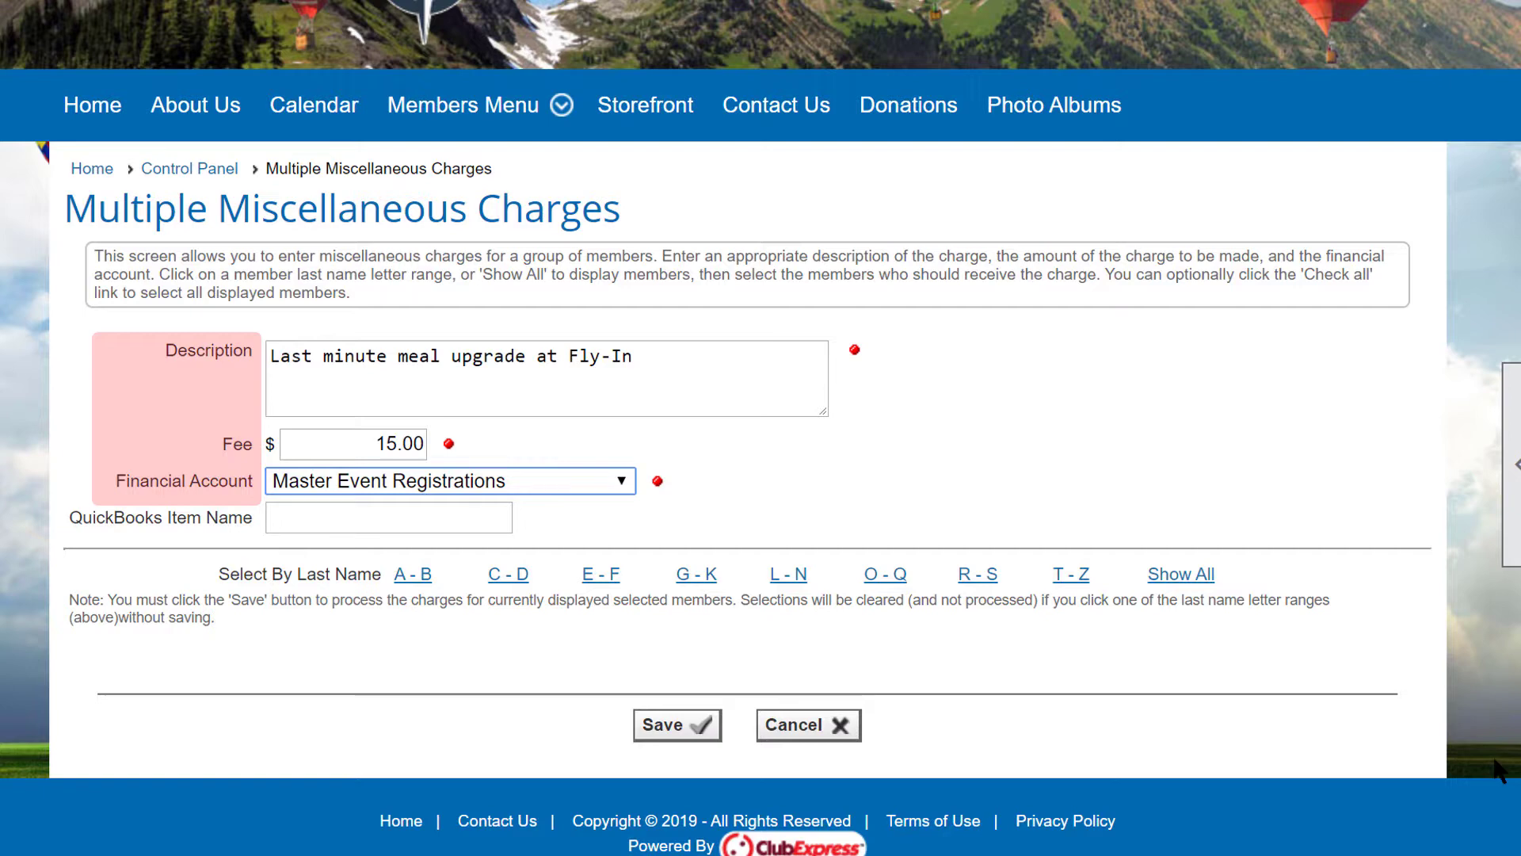
- Check the members in the E–F last-name list and save the 15.00 meal-upgrade charge
click(708, 584)
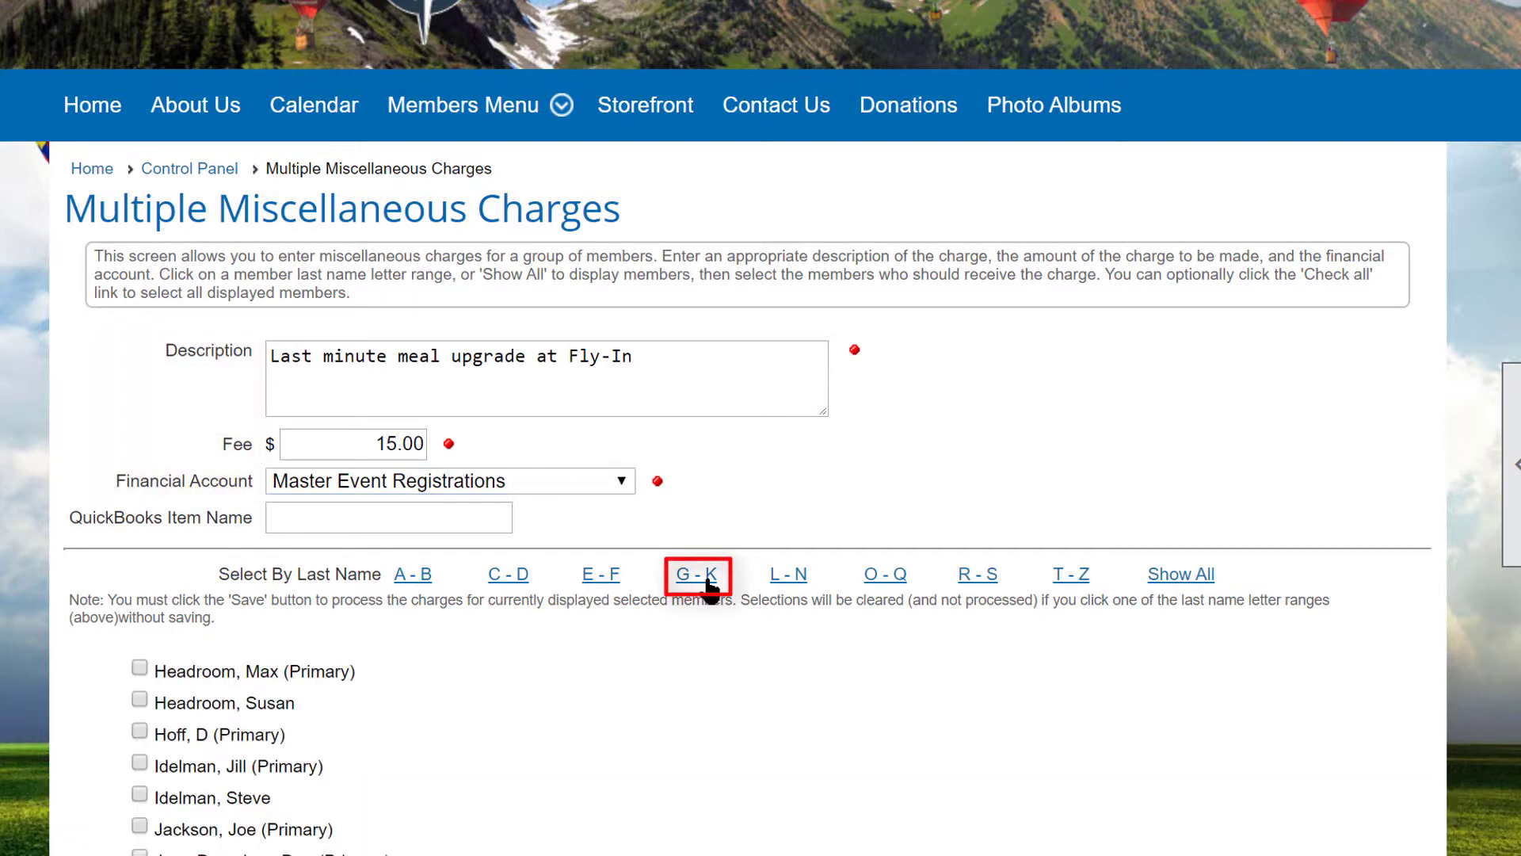
scroll(706, 586, down, 2)
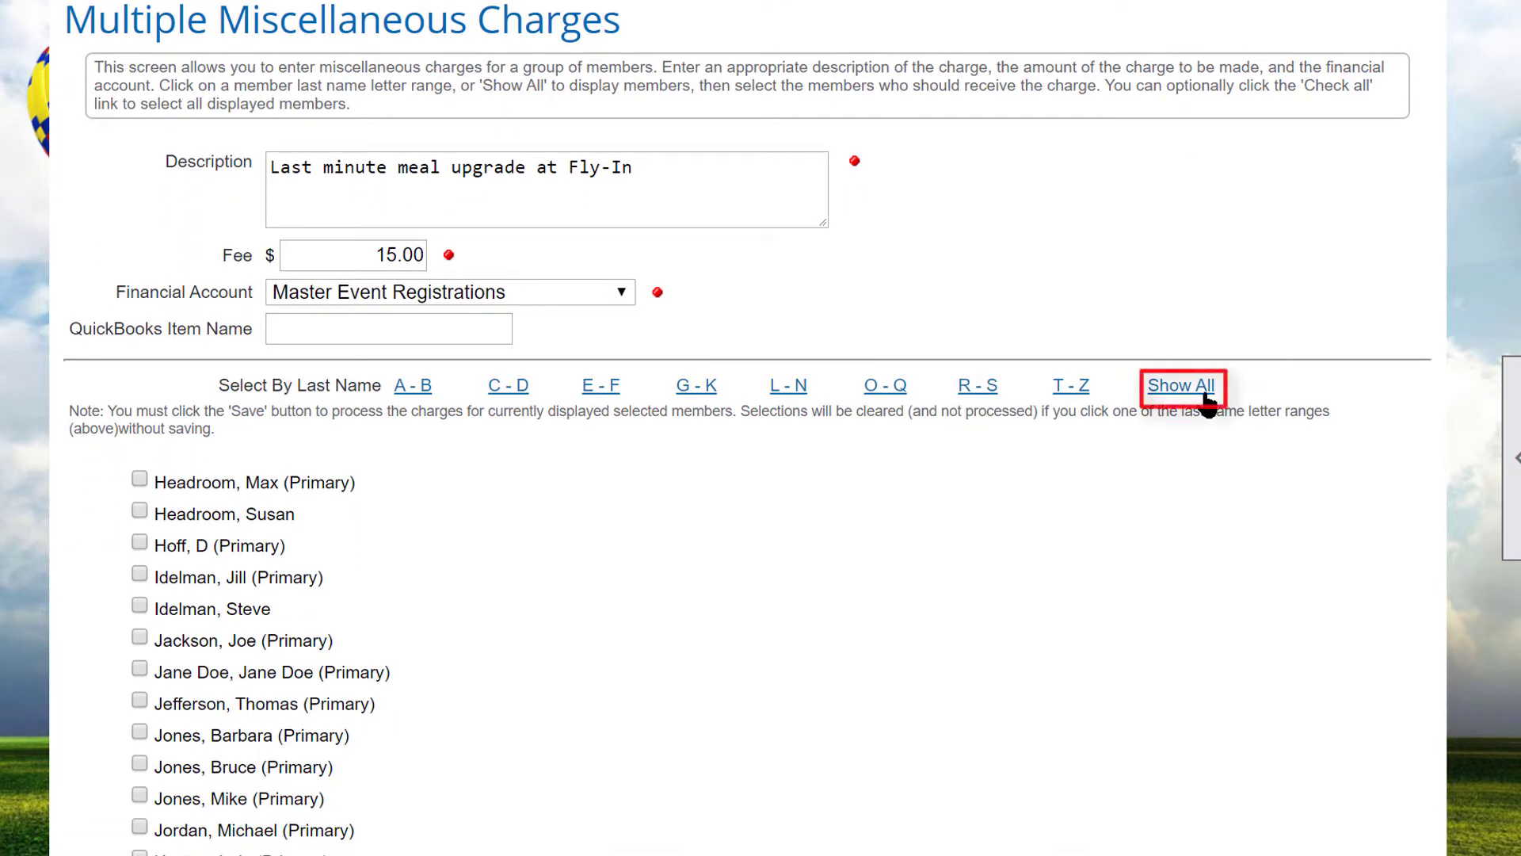
click(1180, 386)
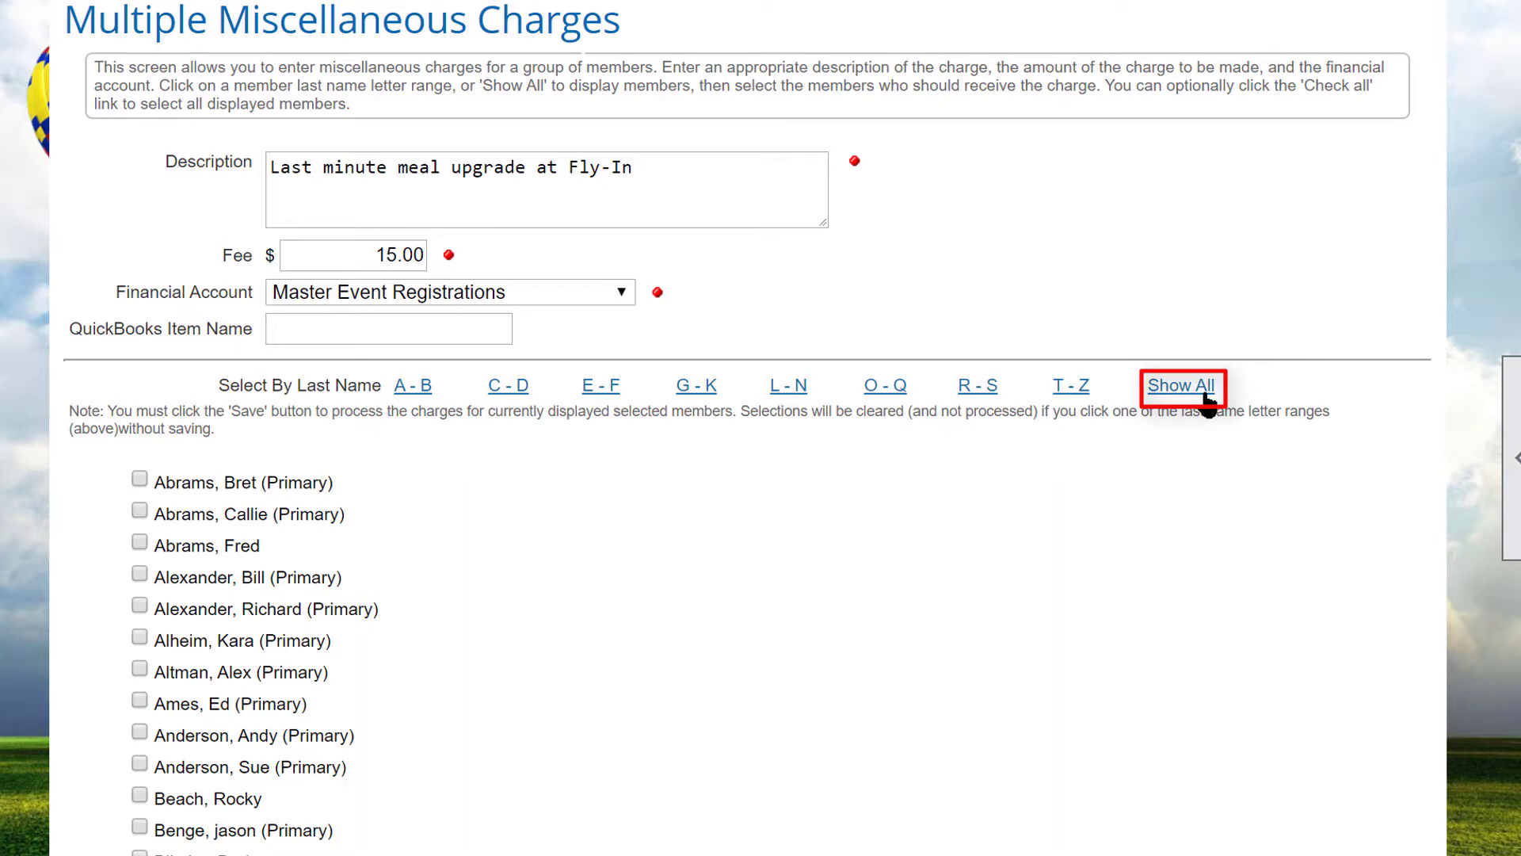
click(599, 388)
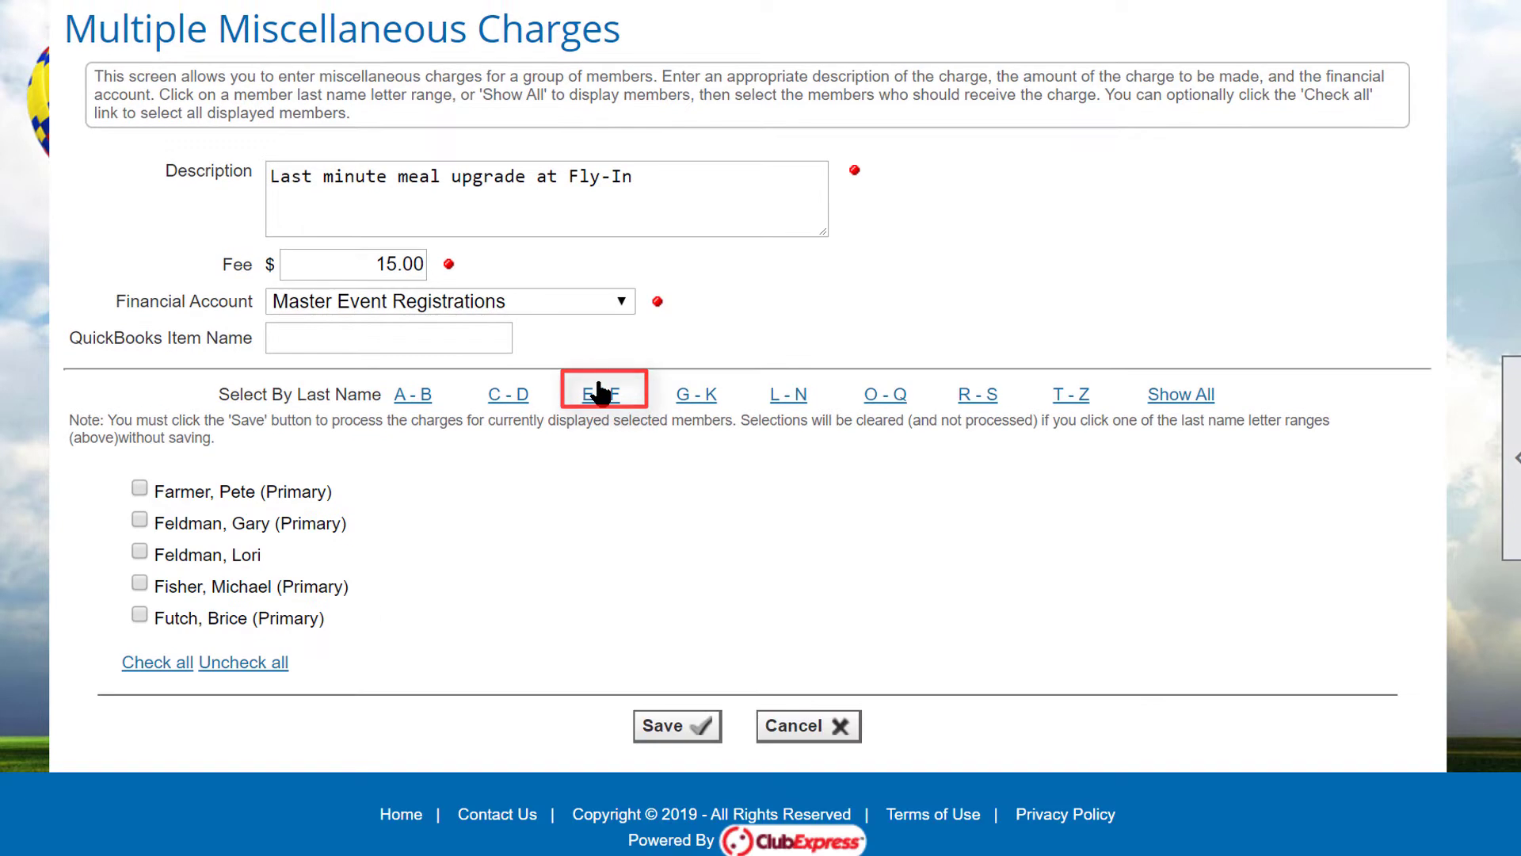
click(138, 519)
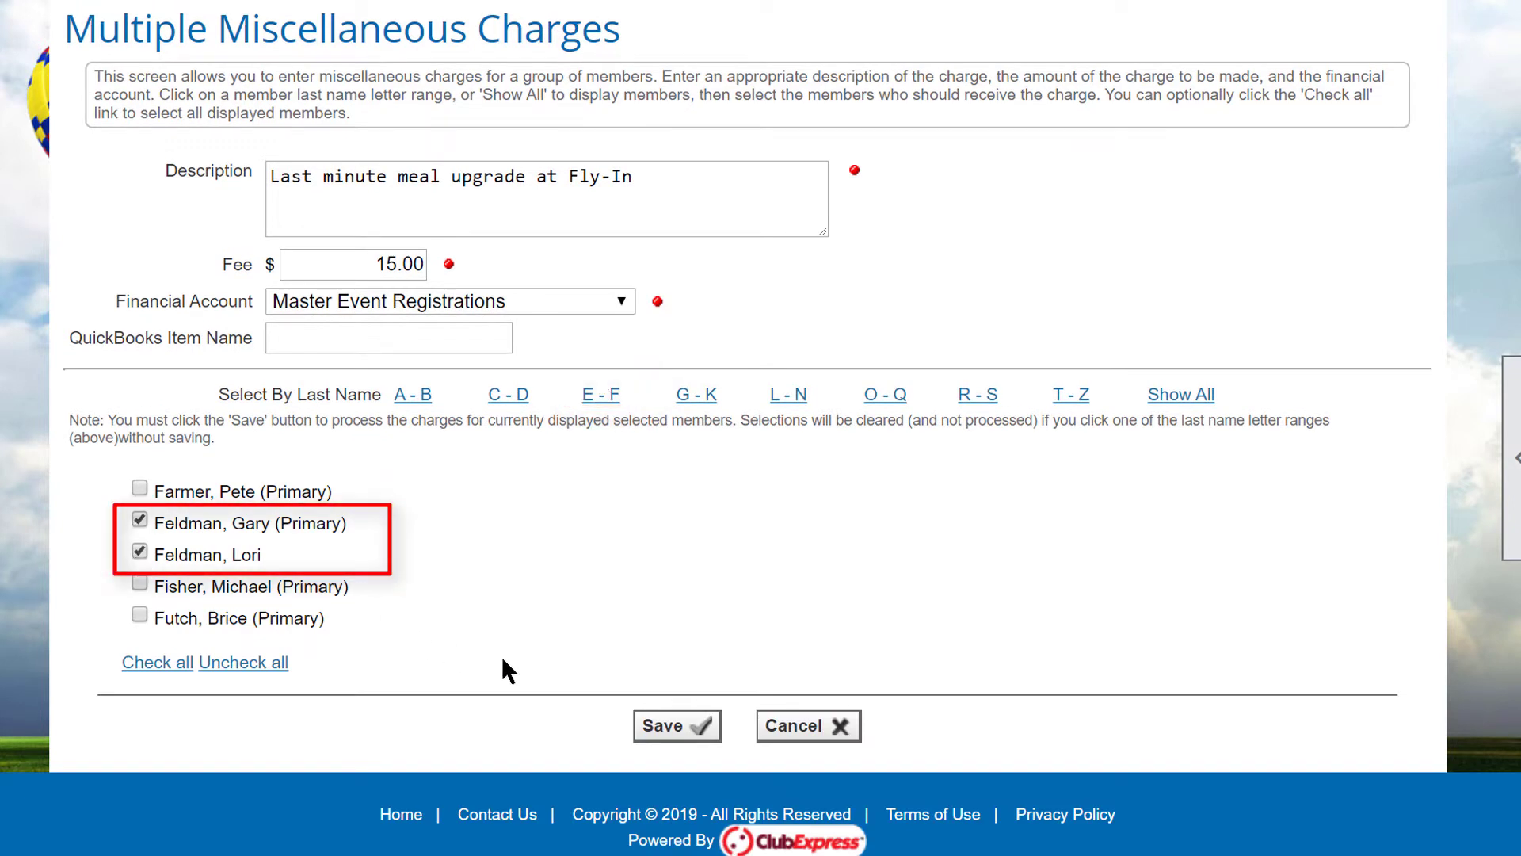
click(669, 727)
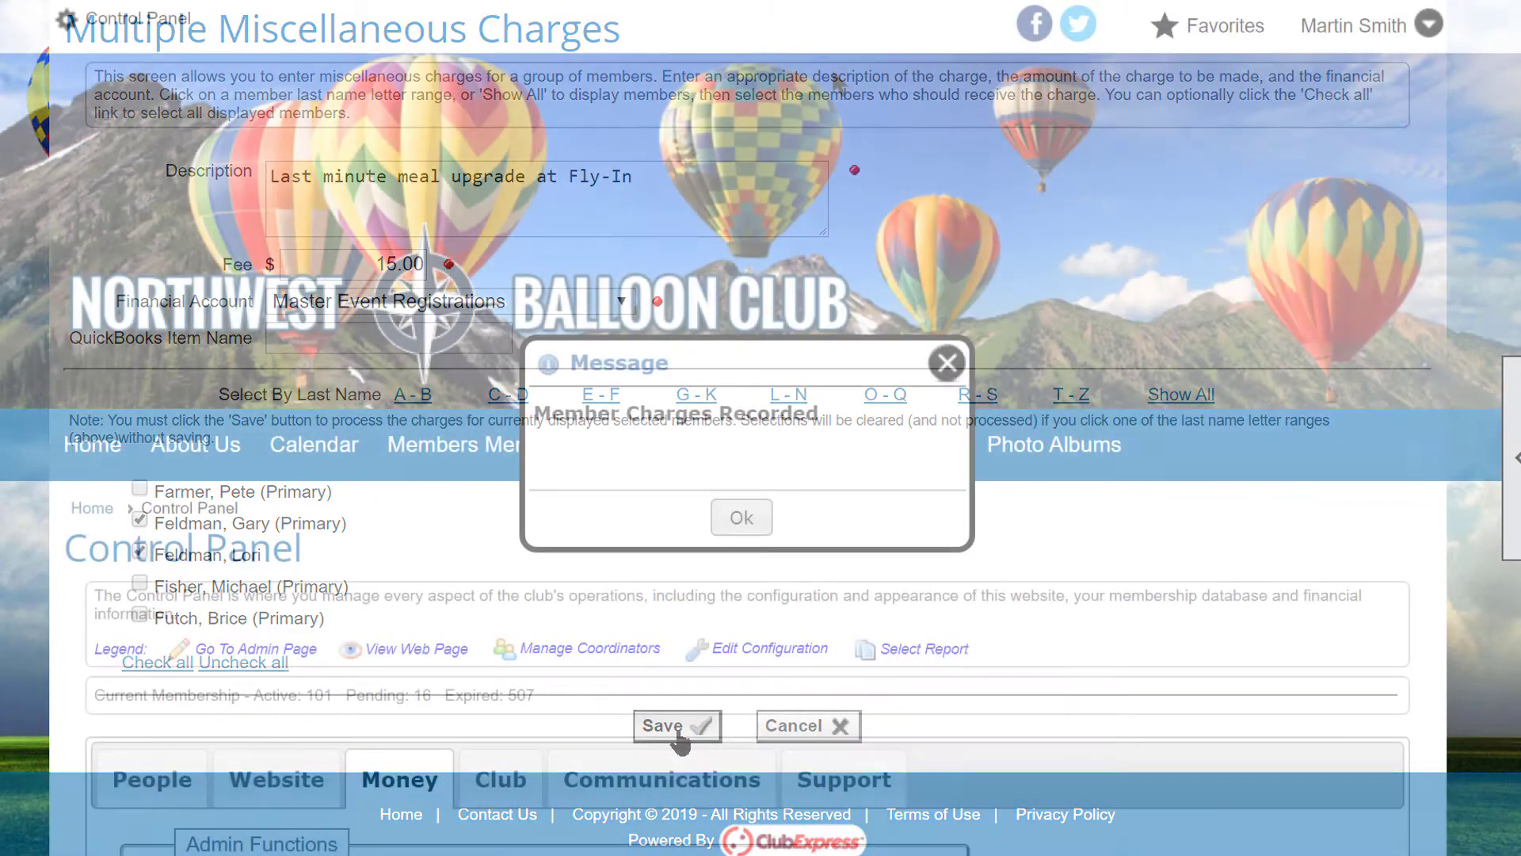